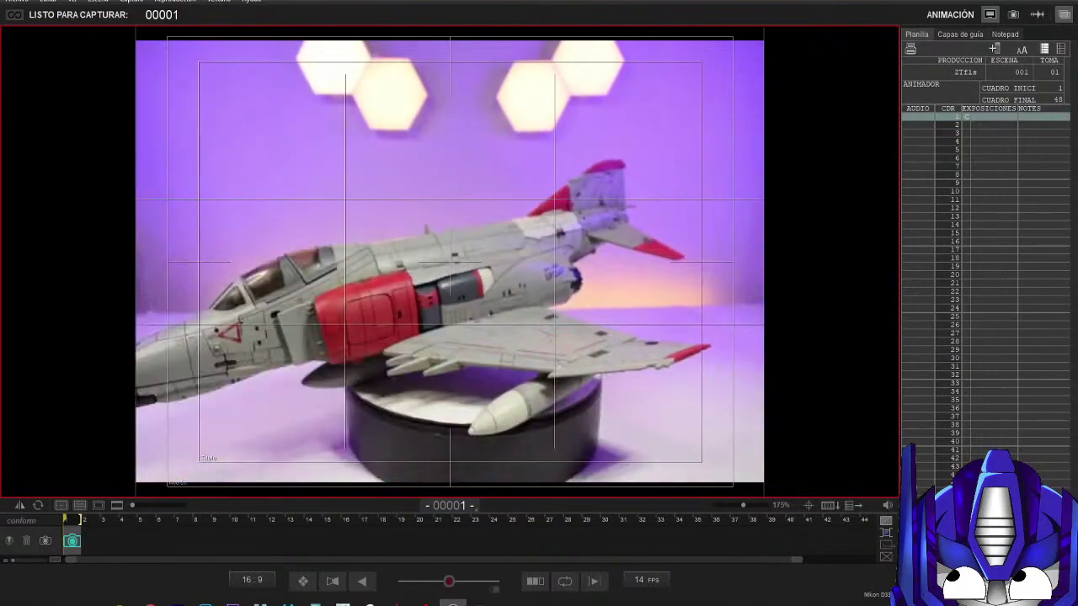
# Step: Try capturing frame 1 of the jet on its round stand, and return the onion-skin blend to its centre setting
pyautogui.click(252, 580)
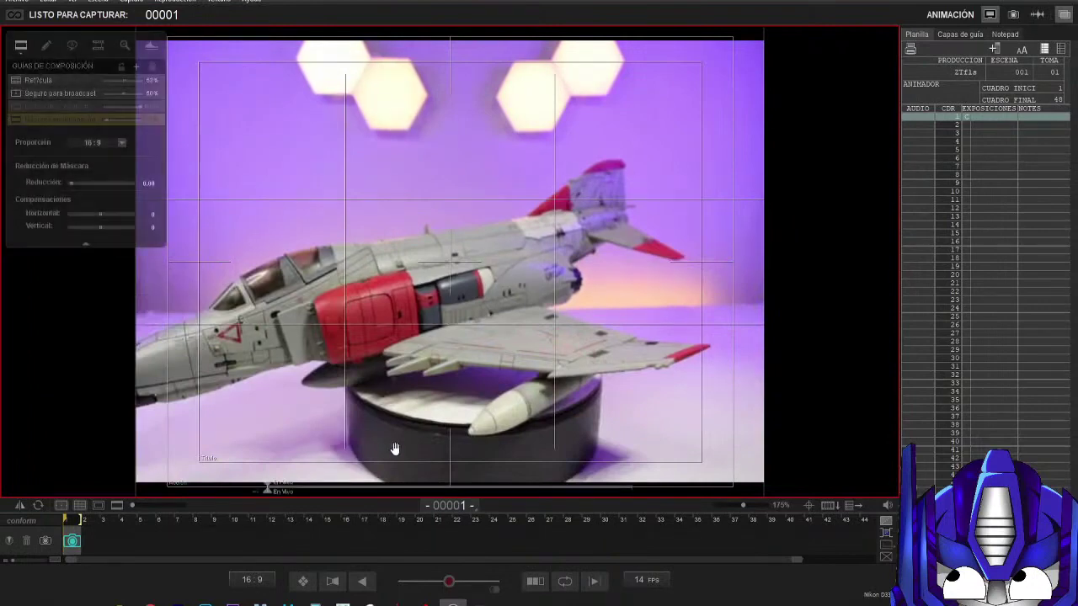
pyautogui.click(452, 424)
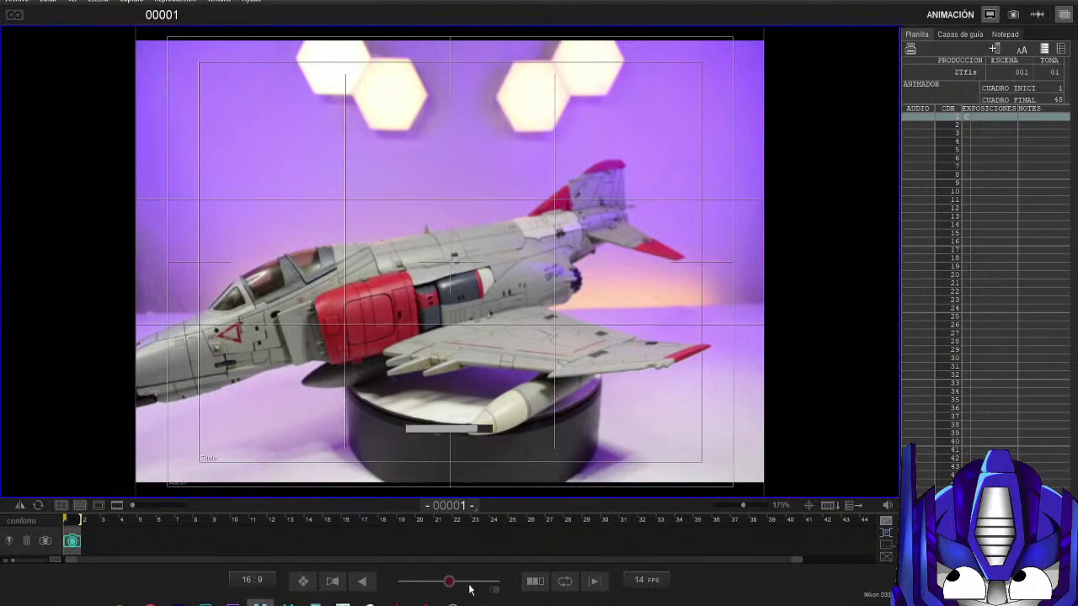
pyautogui.press('Return')
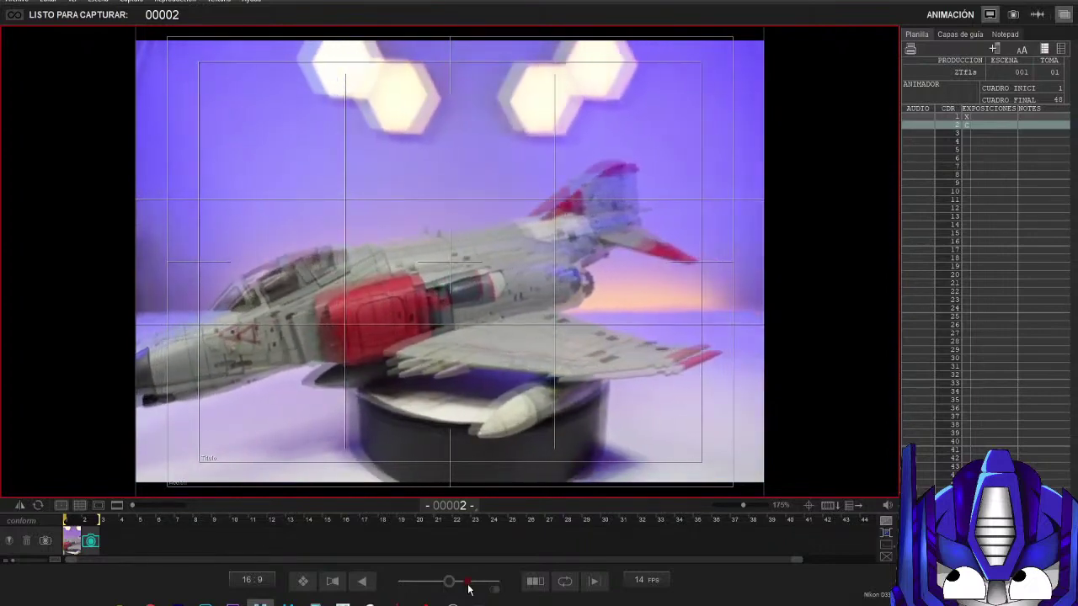
pyautogui.moveTo(469, 588); pyautogui.dragTo(450, 583)
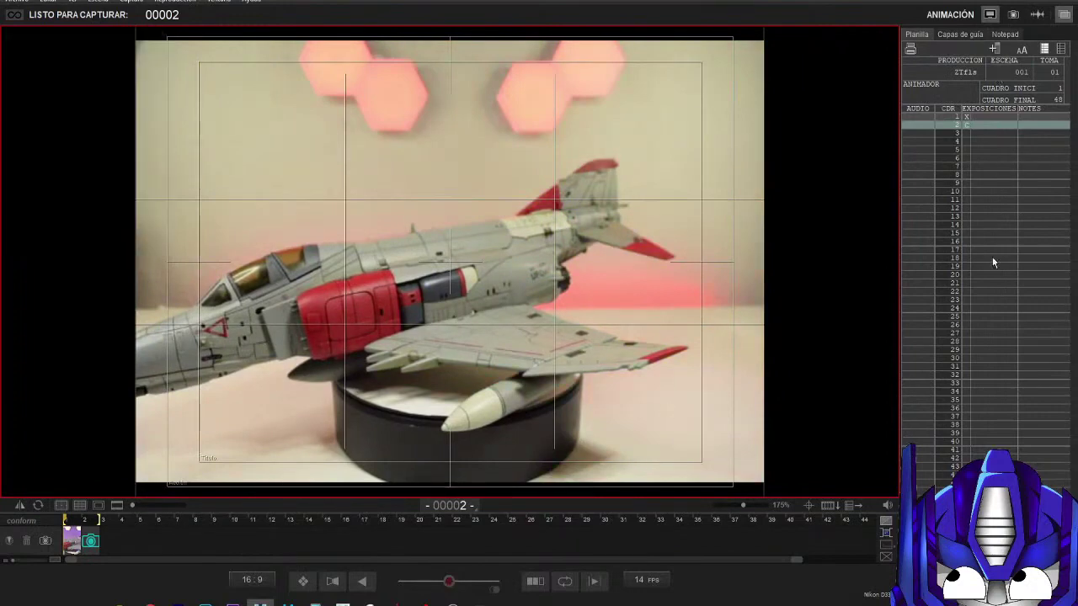
# Step: Change the camera's white balance to Auto in the cinematography workspace, and return to the animation workspace
pyautogui.click(1012, 14)
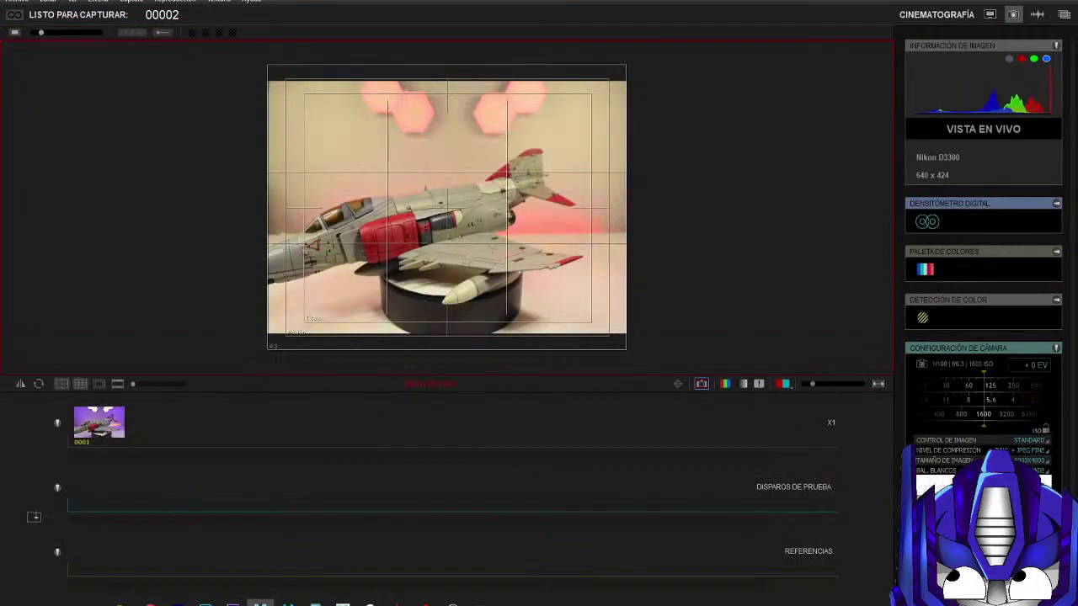
pyautogui.click(1041, 471)
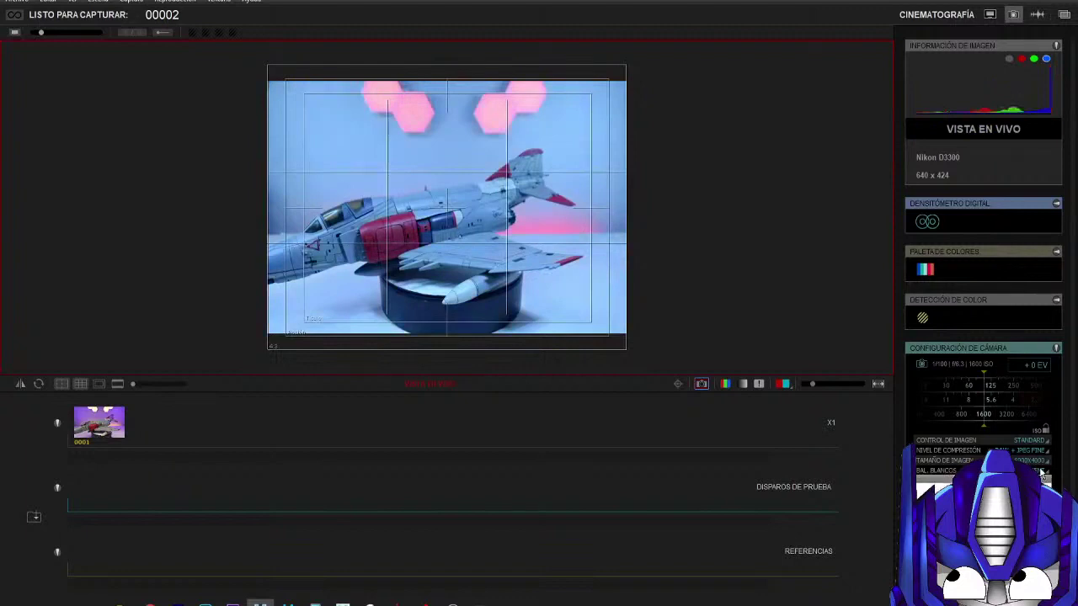
pyautogui.click(1041, 471)
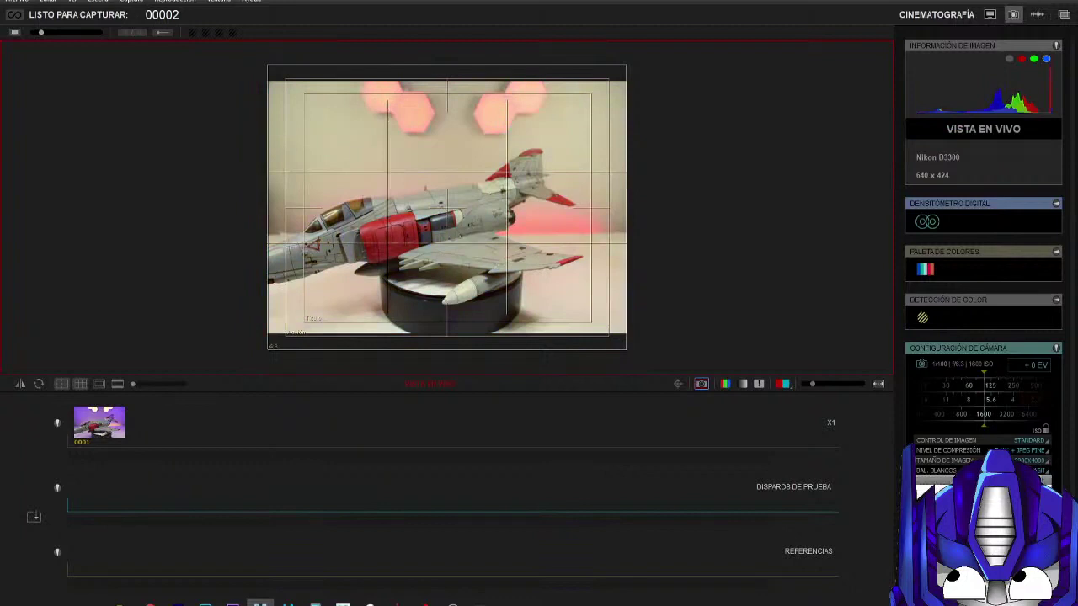
pyautogui.click(1041, 472)
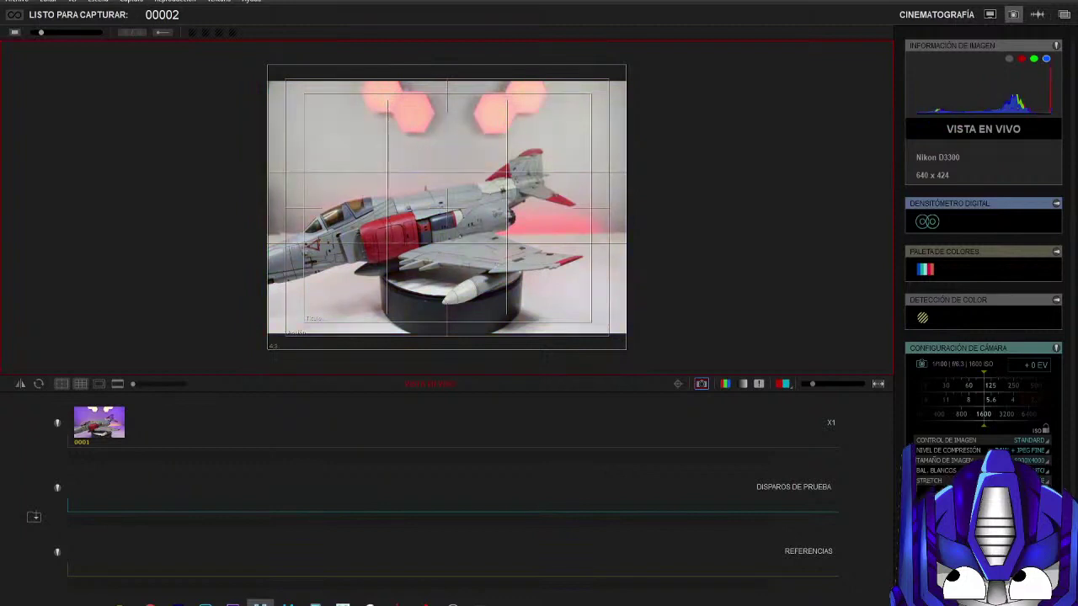
pyautogui.click(990, 15)
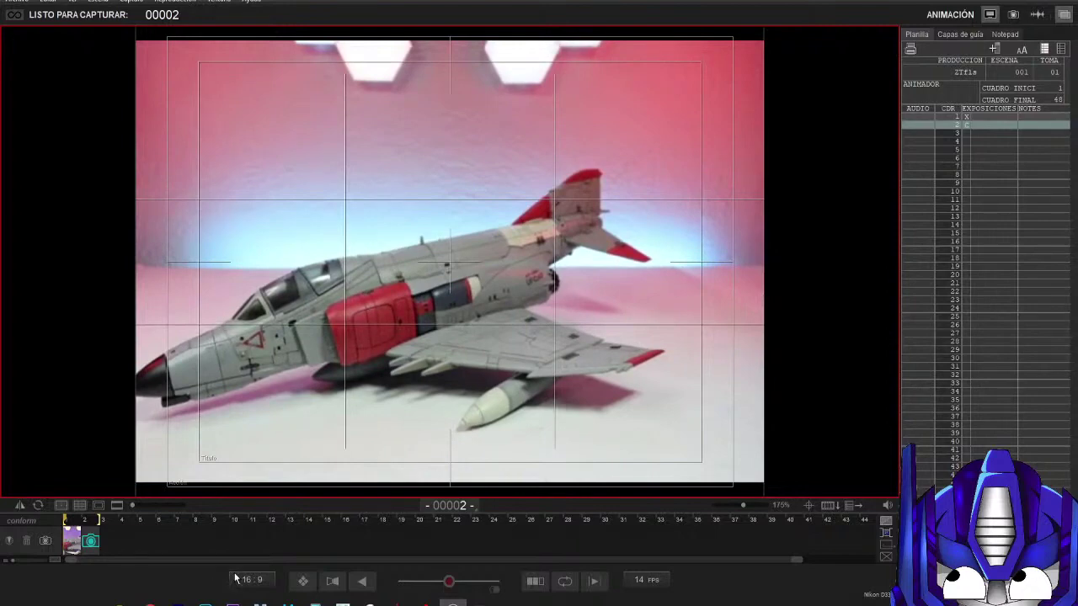
# Step: Delete the first captured frame from the timeline
pyautogui.click(70, 541)
pyautogui.press('Delete')
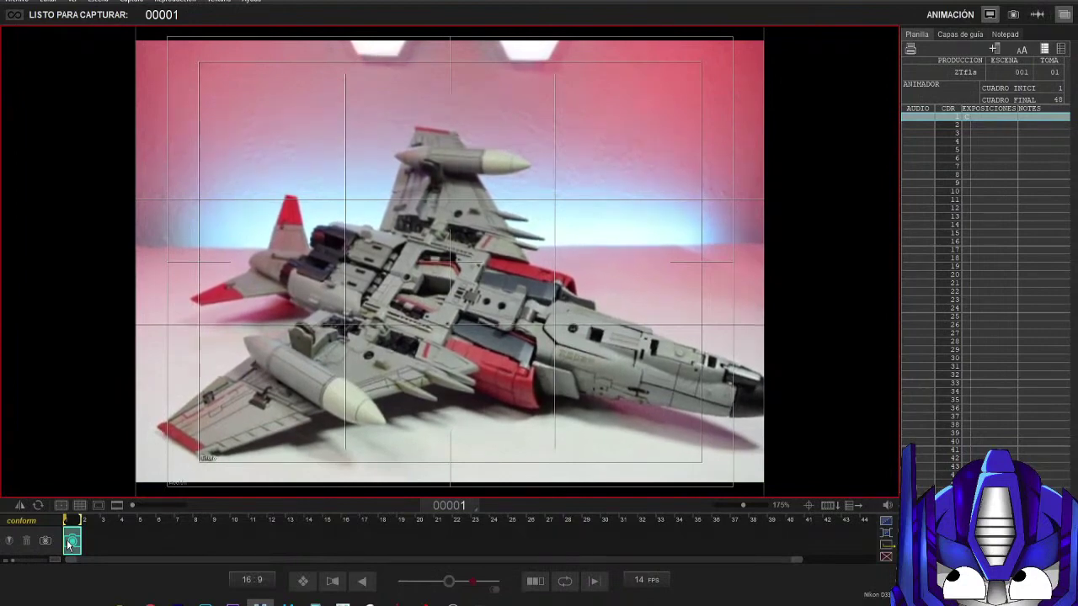
pyautogui.click(71, 544)
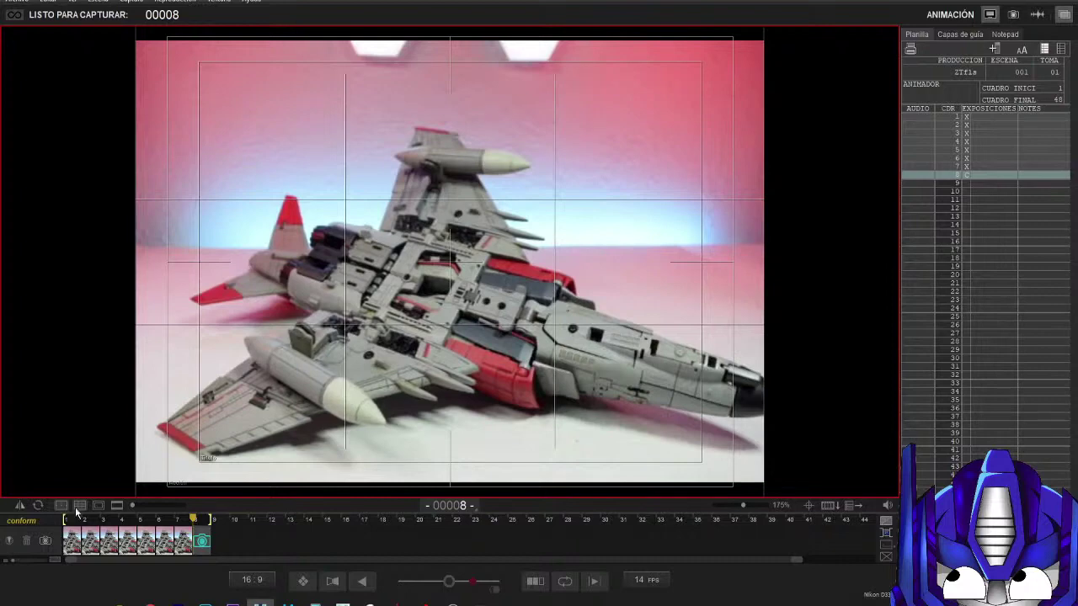
# Step: Select captured frames 1 through 7 and delete them from the timeline
pyautogui.click(68, 544)
pyautogui.keyDown('shift'); pyautogui.click(185, 544); pyautogui.keyUp('shift')
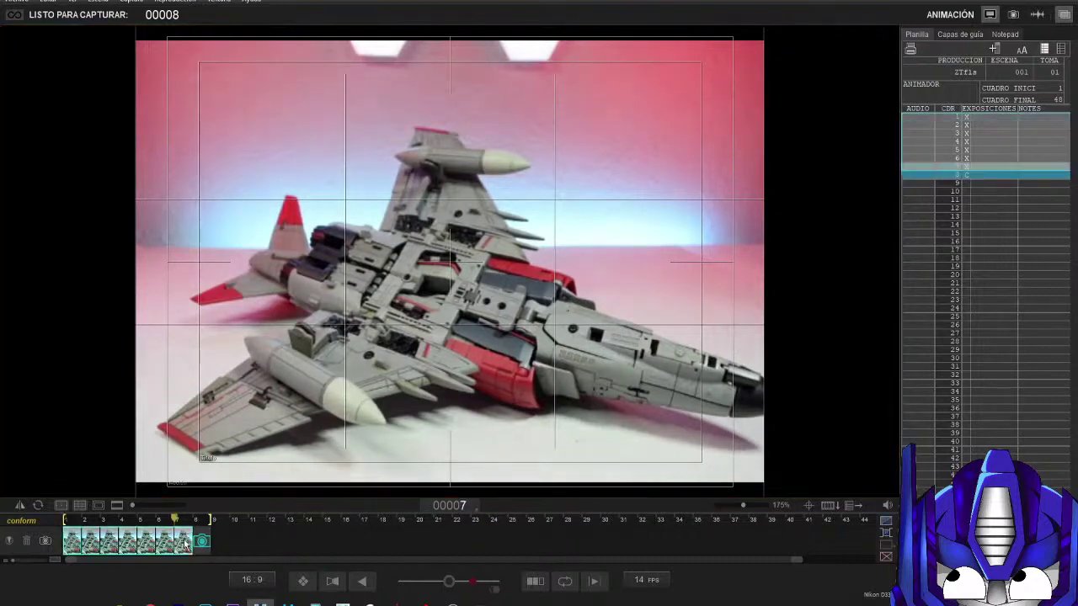
pyautogui.press('Delete')
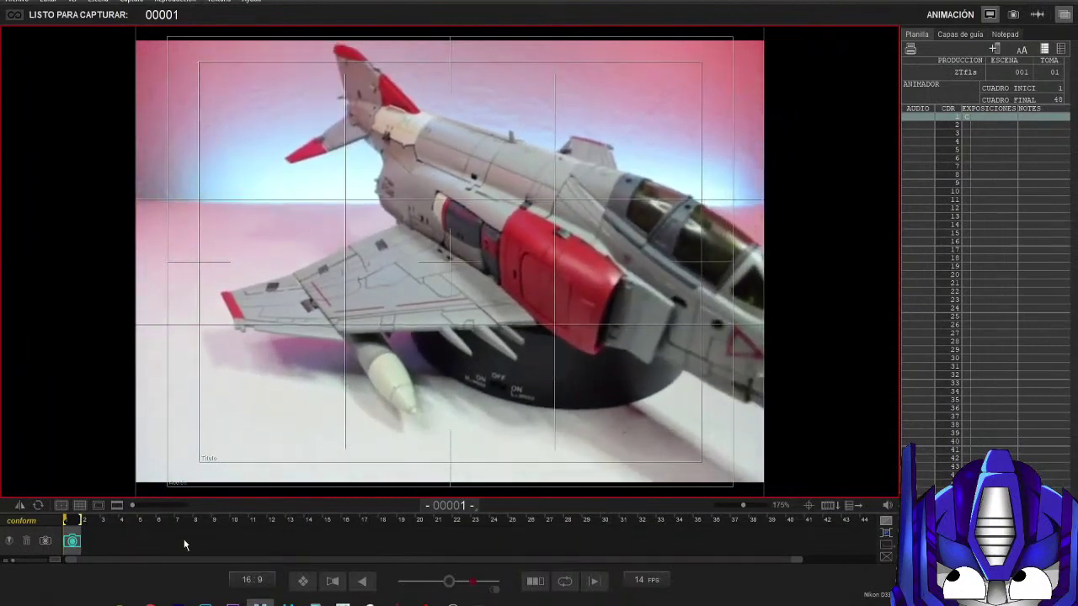
# Step: Capture trial frames 1 through 8 of the jet and delete all of them from the timeline
pyautogui.press('Return')
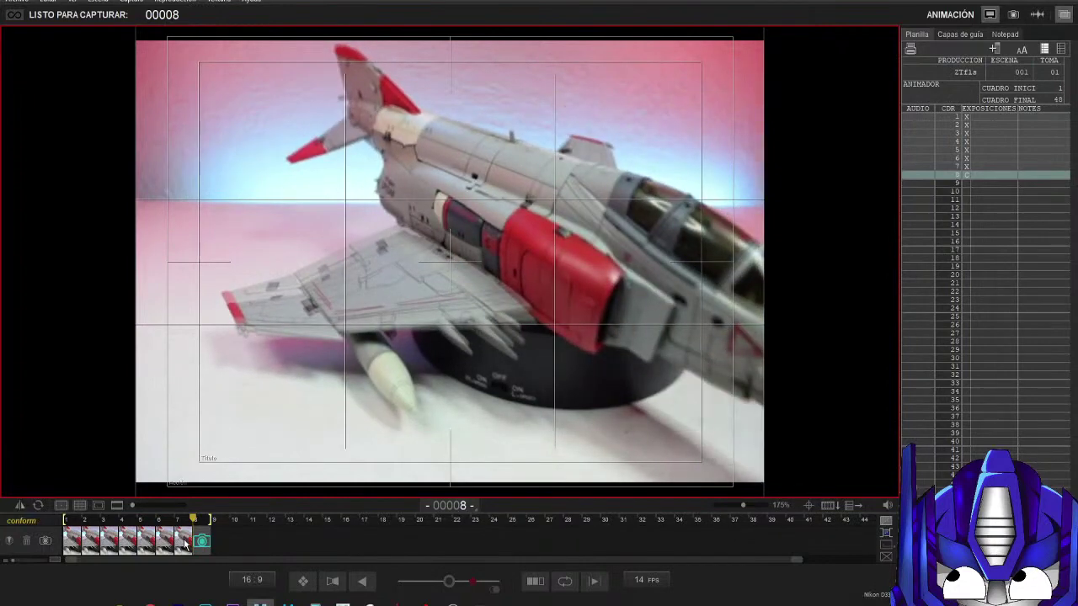
pyautogui.press('Return')
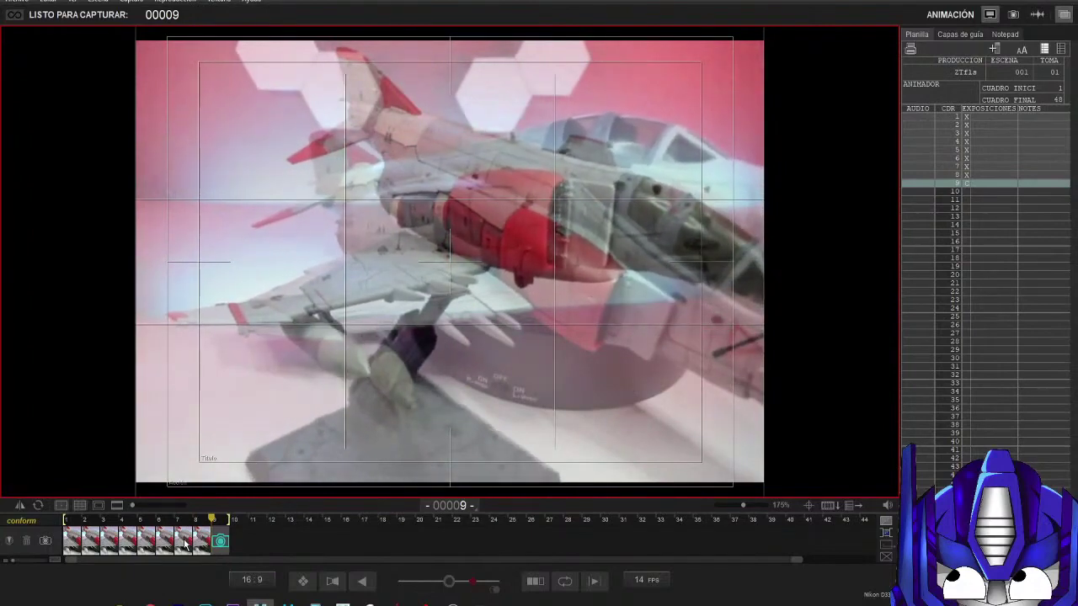
pyautogui.click(185, 544)
pyautogui.click(203, 544)
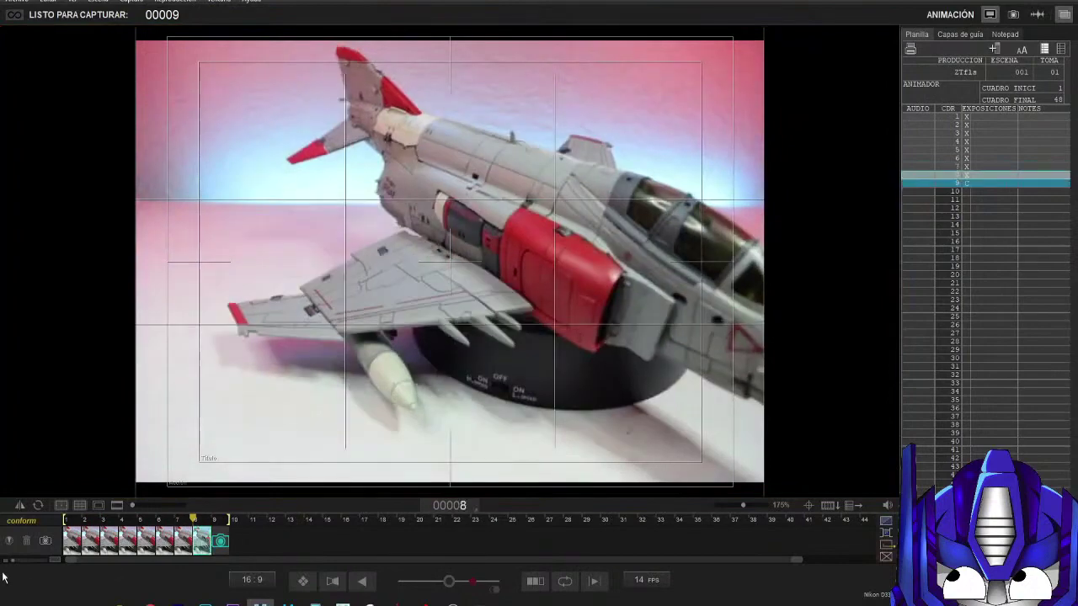
pyautogui.keyDown('shift'); pyautogui.click(73, 544); pyautogui.keyUp('shift')
pyautogui.press('Delete')
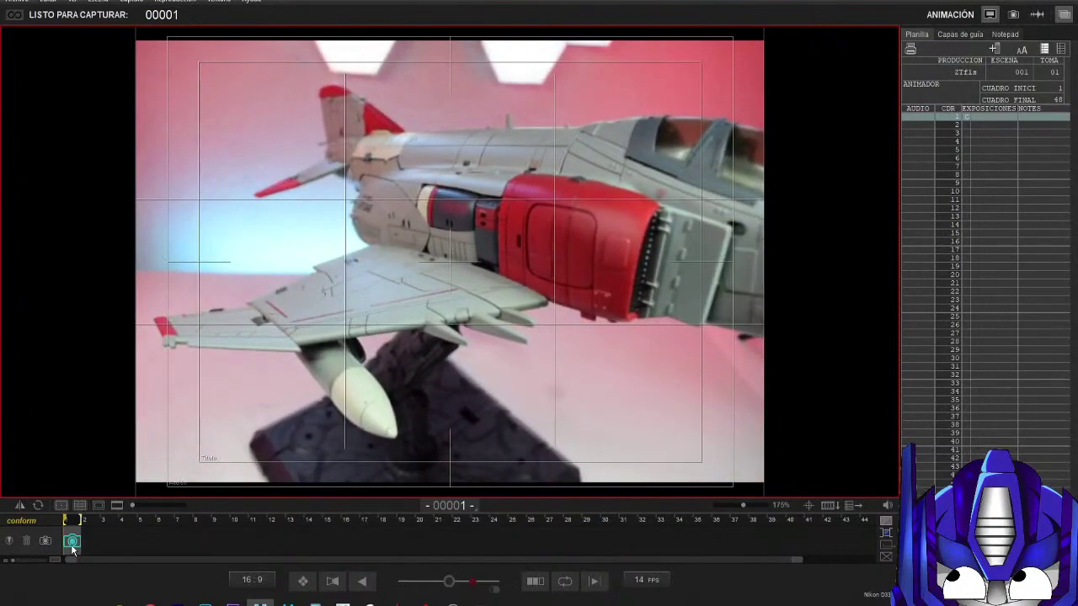
# Step: Capture frames 1 through 13 while the jet's wing folds down progressively towards the stand
pyautogui.moveTo(371, 392)
pyautogui.press('Return')
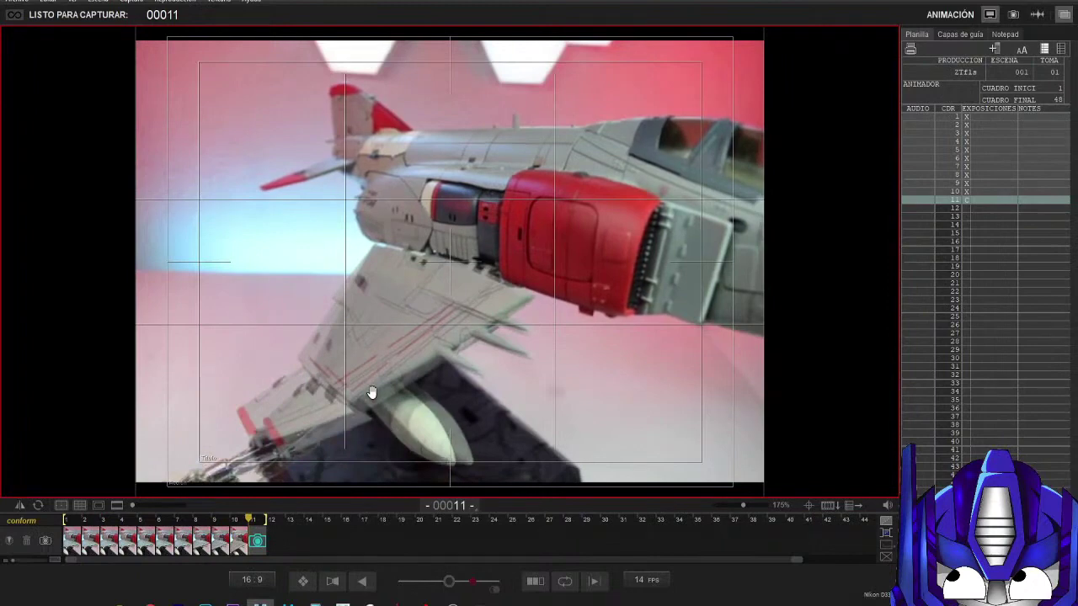
pyautogui.press('Return')
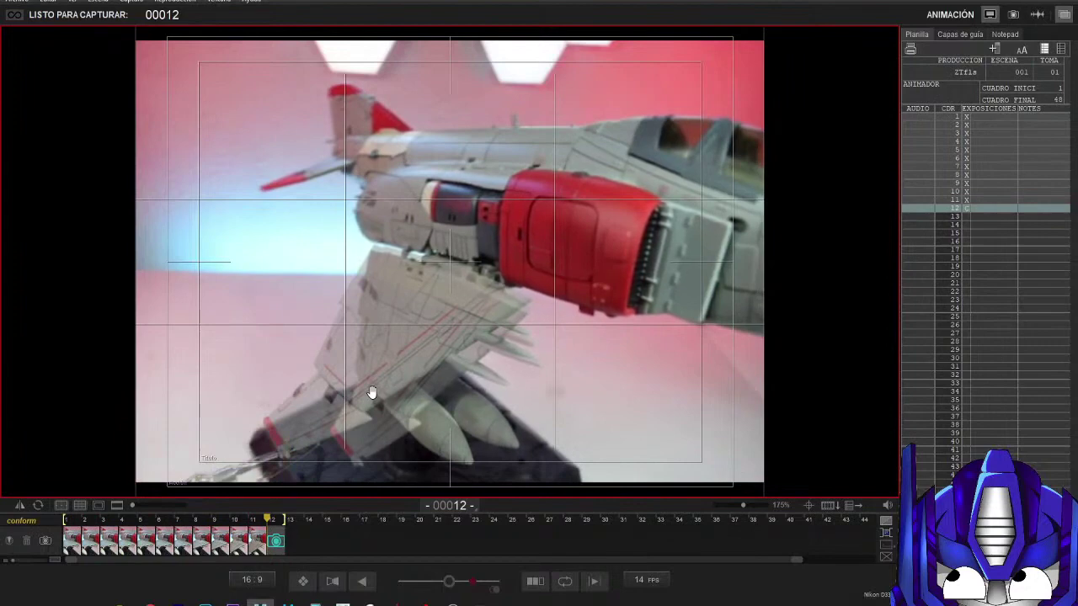
pyautogui.press('Return')
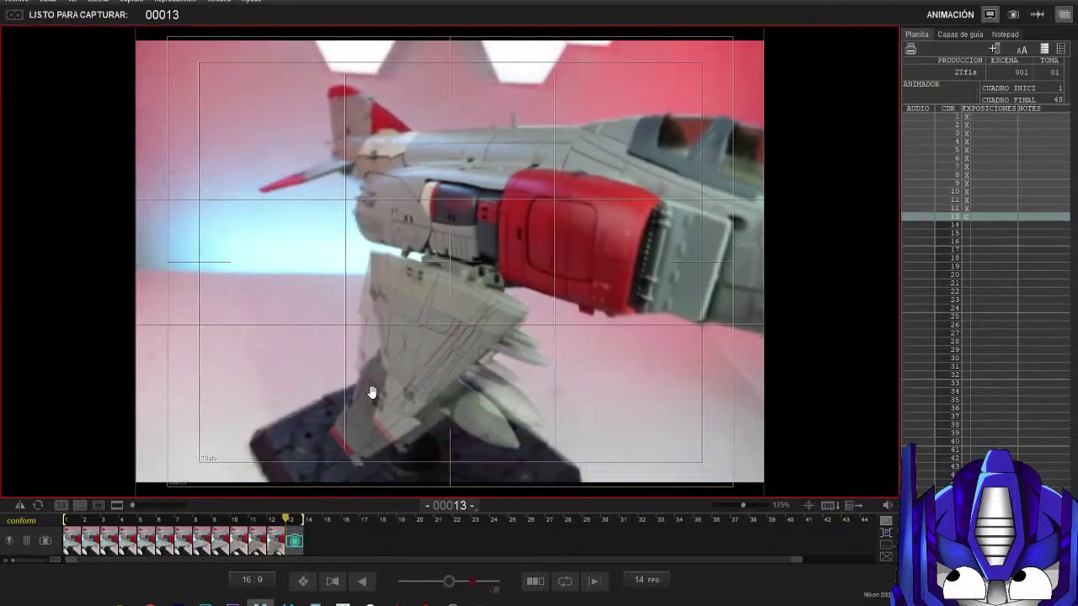
pyautogui.press('Return')
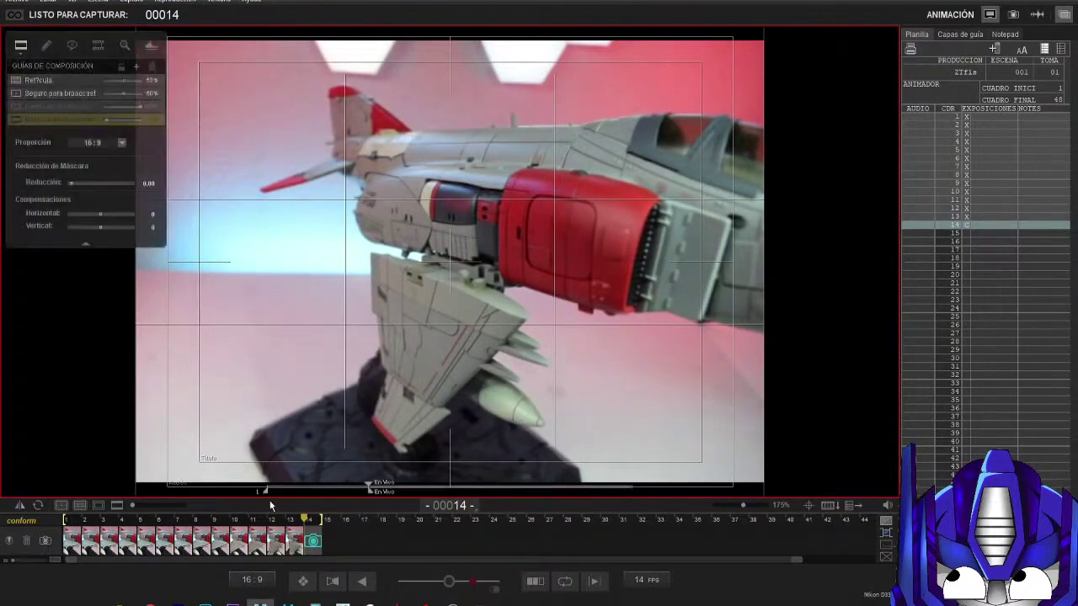
# Step: Delete frame 12 from the captured sequence, and set the playback direction to backward
pyautogui.click(275, 540)
pyautogui.press('Delete')
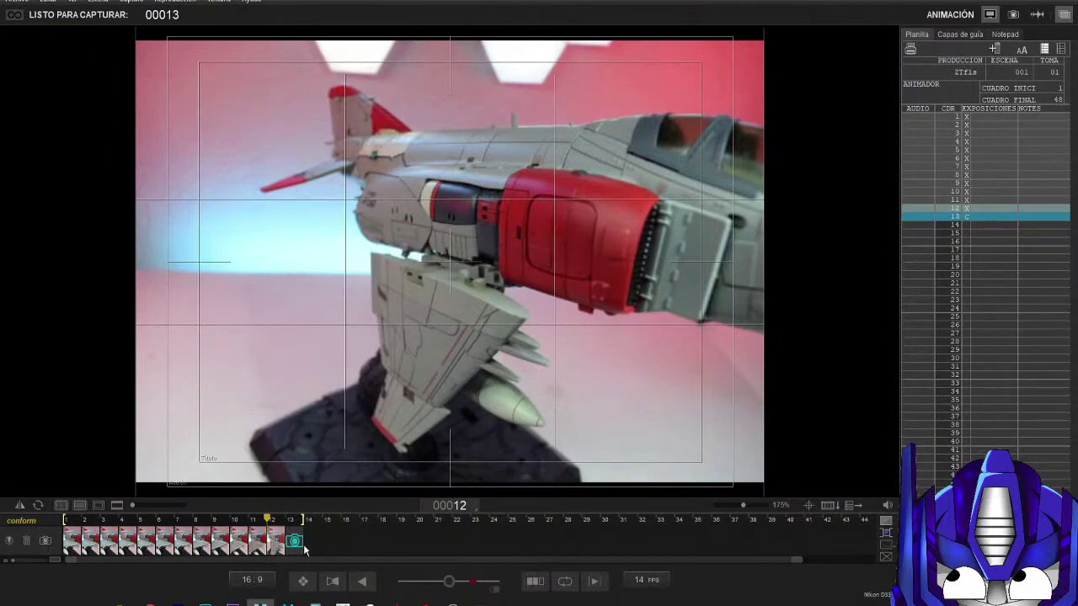
pyautogui.click(362, 581)
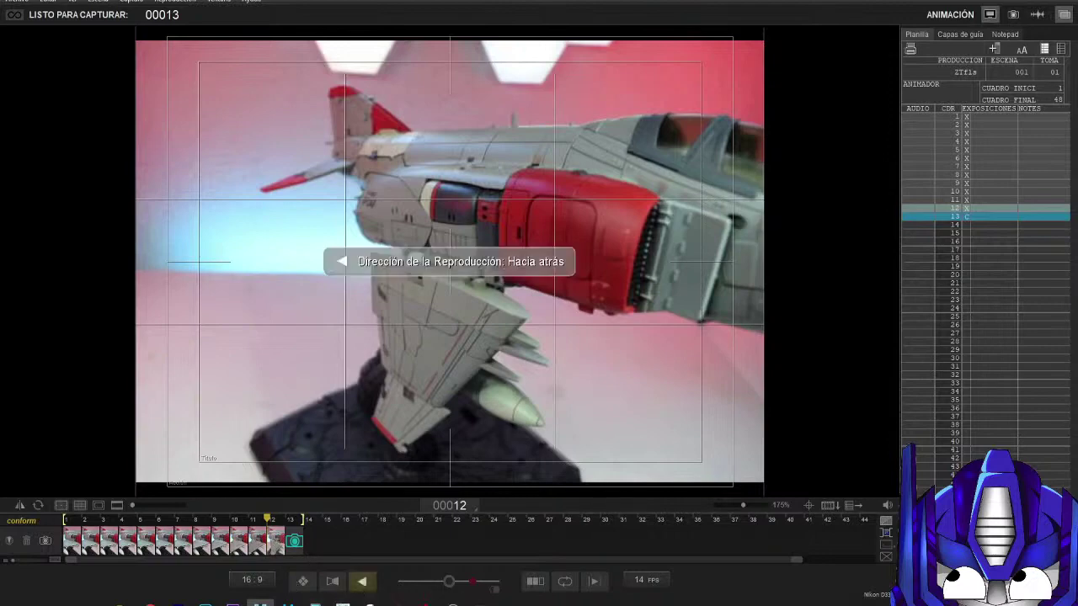
pyautogui.moveTo(211, 180)
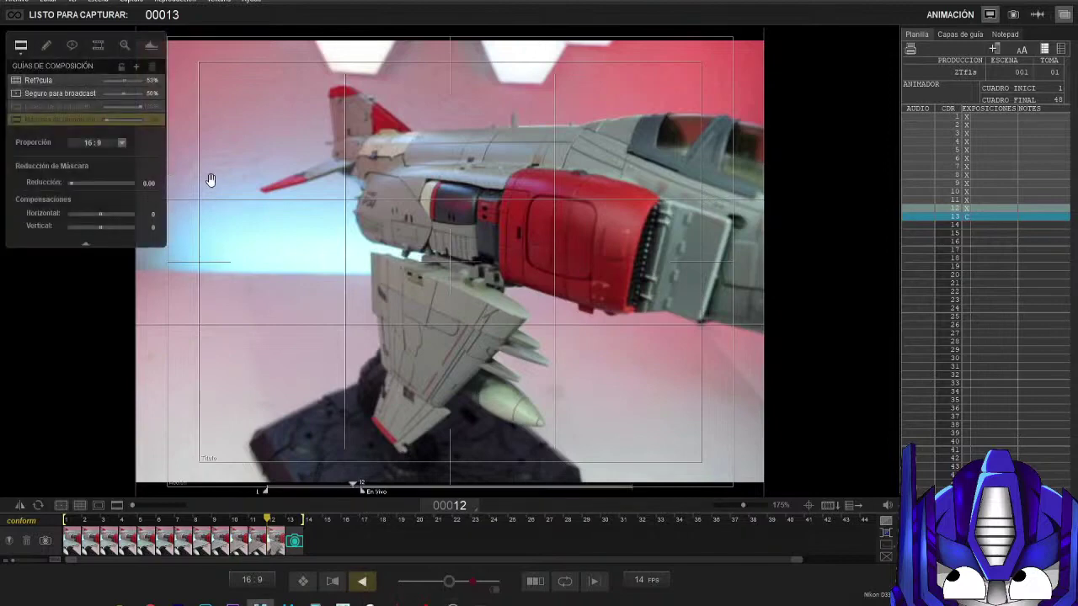
pyautogui.press('0')
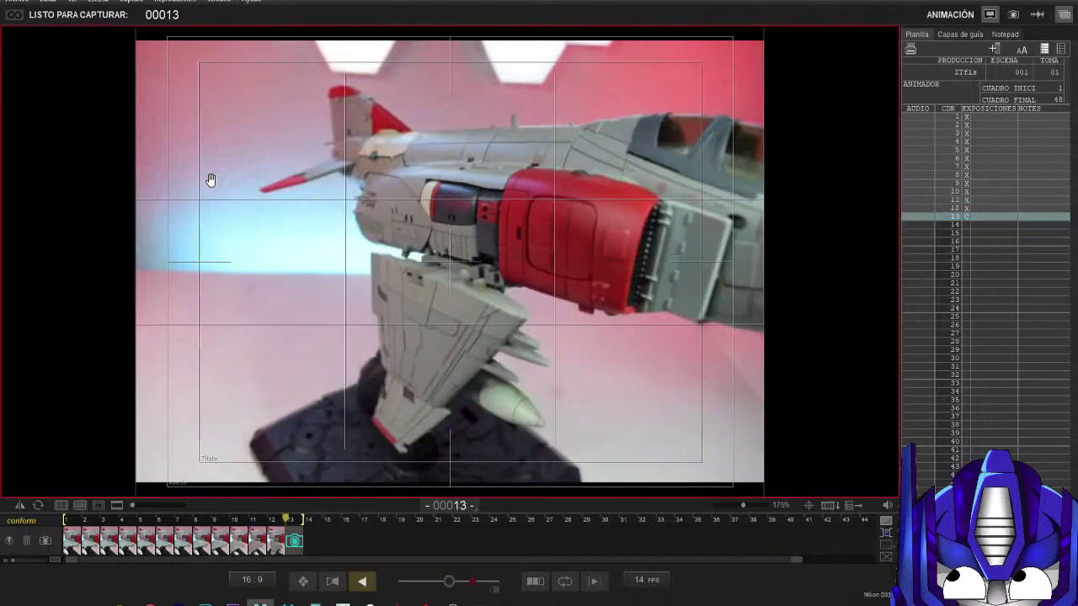
# Step: Step back and forth through the captured frames to examine where the wing starts moving
pyautogui.click(66, 546)
pyautogui.press('Right')
pyautogui.press('Right')
pyautogui.press('Right')
pyautogui.press('Right')
pyautogui.press('Right')
pyautogui.press('Right')
pyautogui.press('Right')
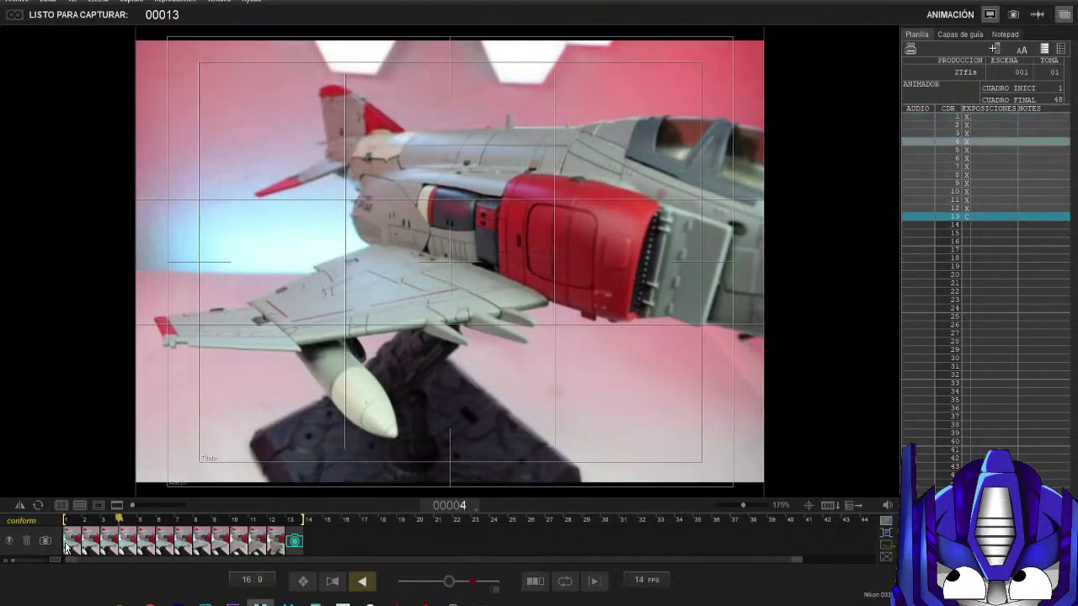
pyautogui.press('Left')
pyautogui.press('Left')
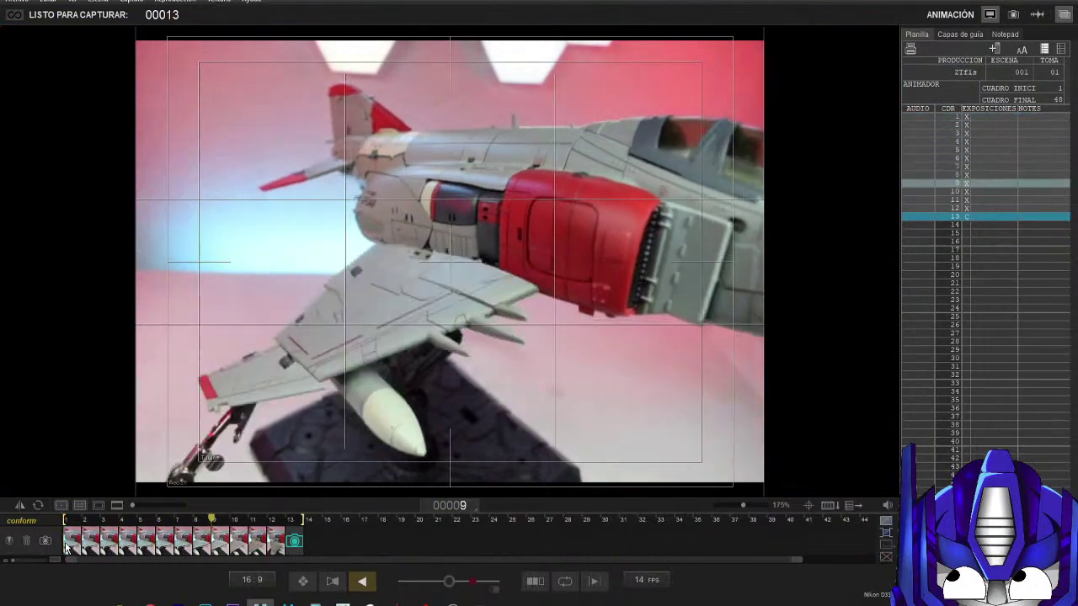
pyautogui.press('Right')
pyautogui.press('Right')
pyautogui.press('Left')
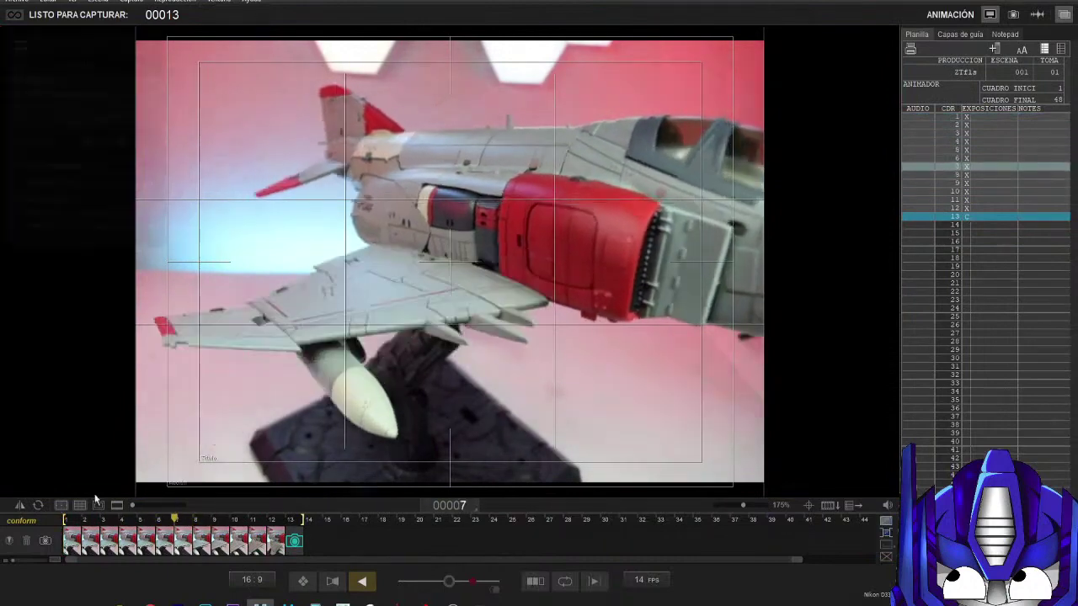
# Step: Extend frame 6 to a 2-frame hold and the opening frame to a 40-frame hold
pyautogui.moveTo(177, 543); pyautogui.dragTo(192, 543)
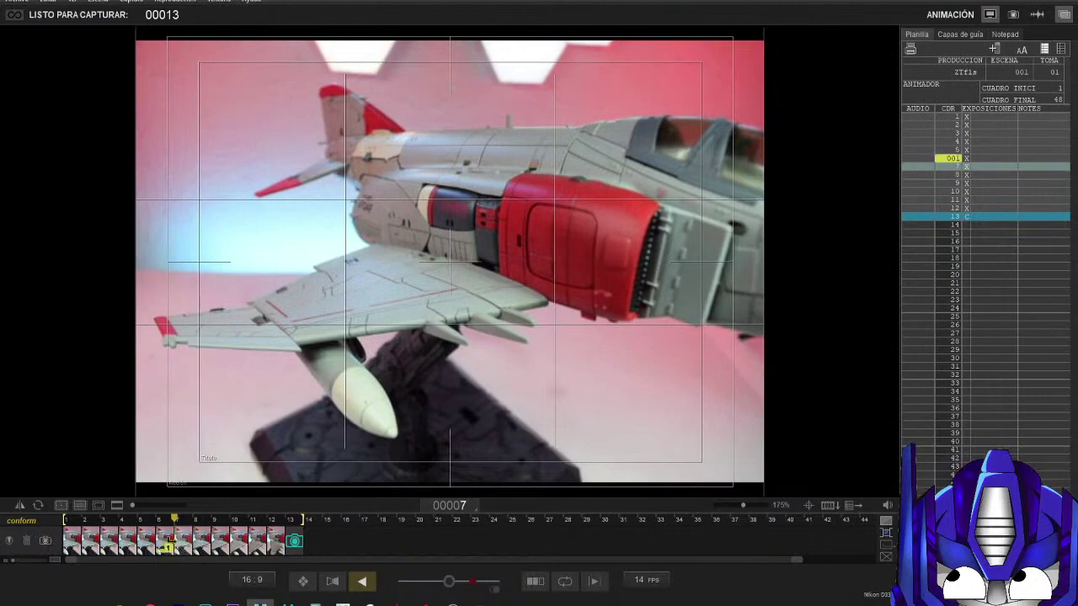
pyautogui.click(297, 545)
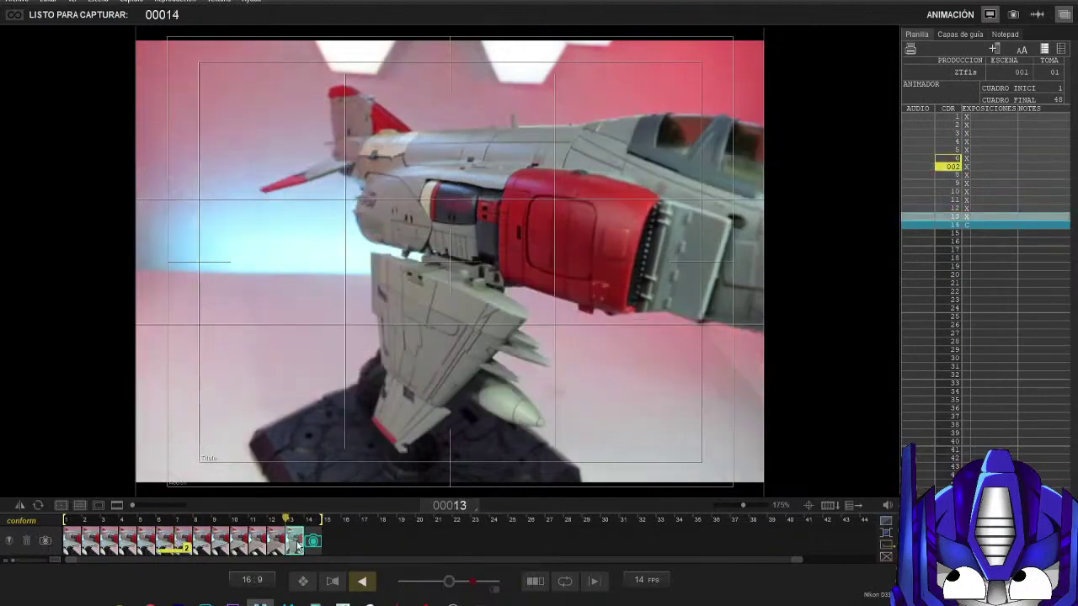
pyautogui.press('0')
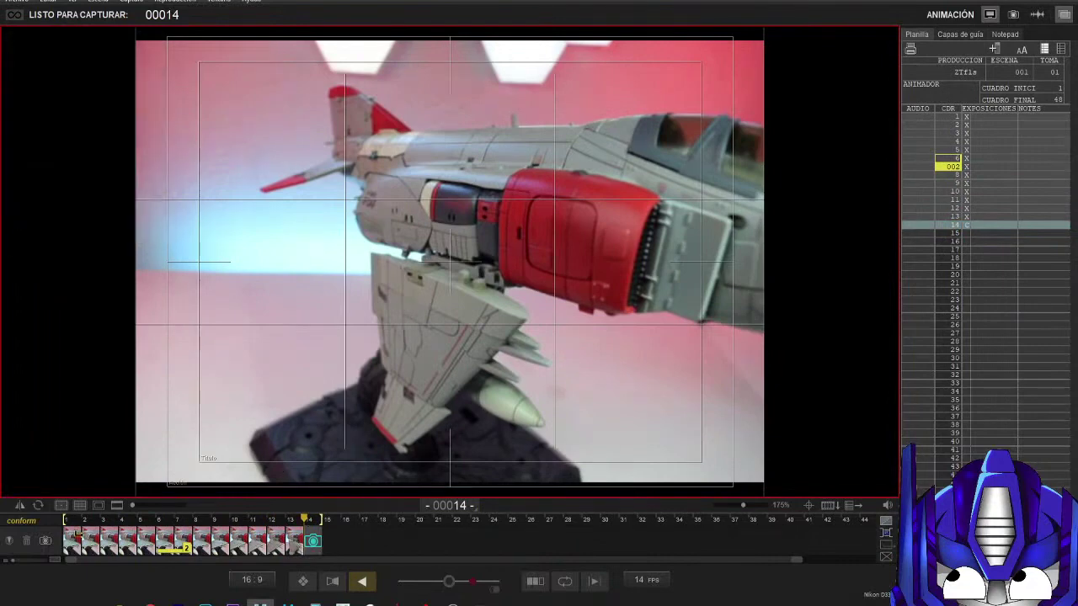
pyautogui.moveTo(81, 540); pyautogui.dragTo(251, 521)
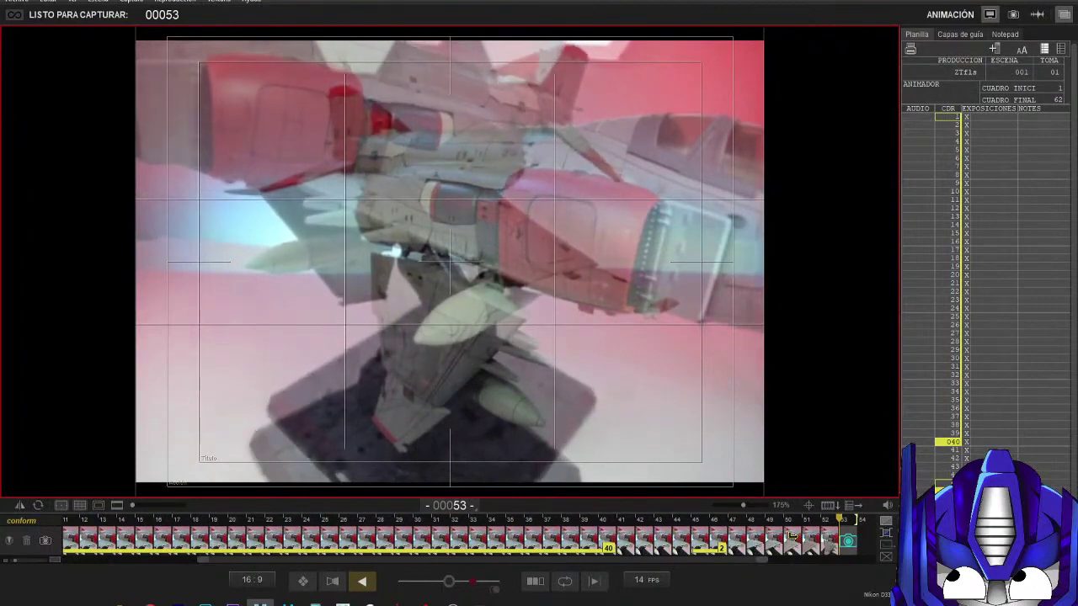
# Step: Capture frames 53 through 64 while the jet's wing swings progressively down over the display stand
pyautogui.press('Return')
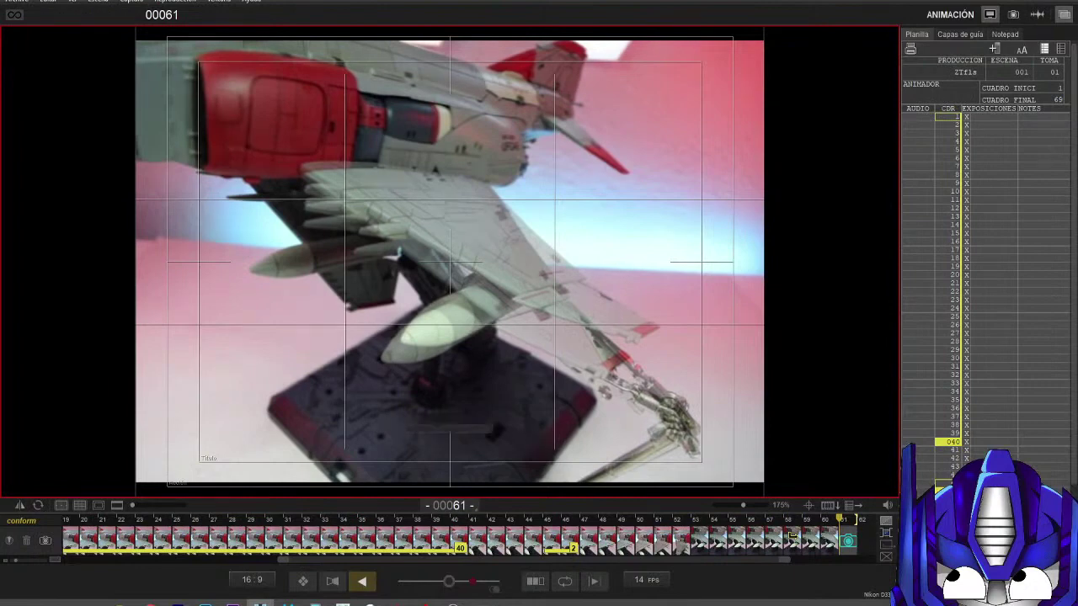
pyautogui.press('Return')
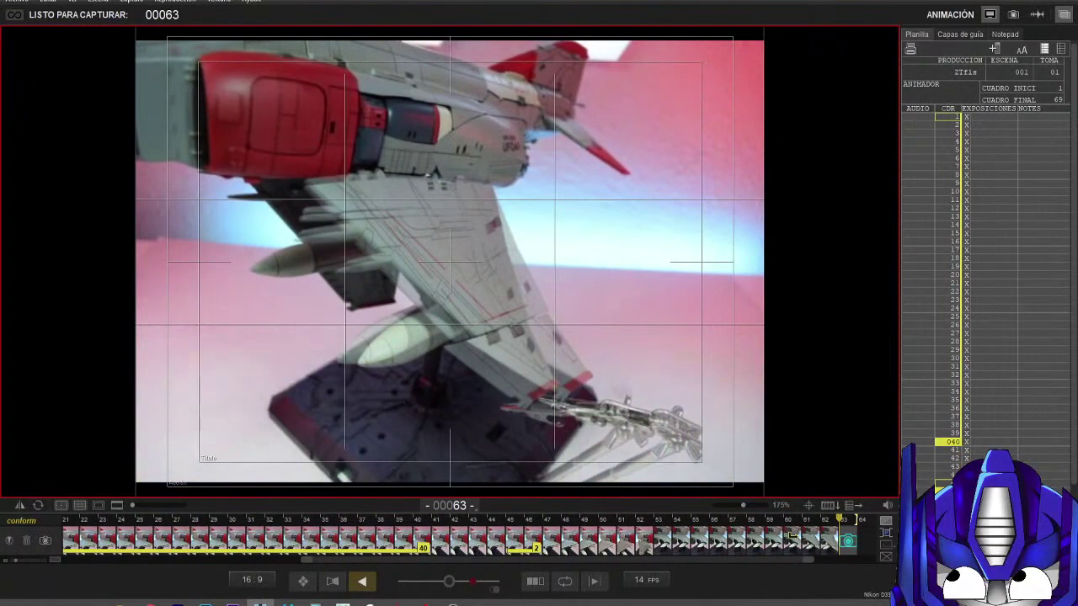
pyautogui.press('Return')
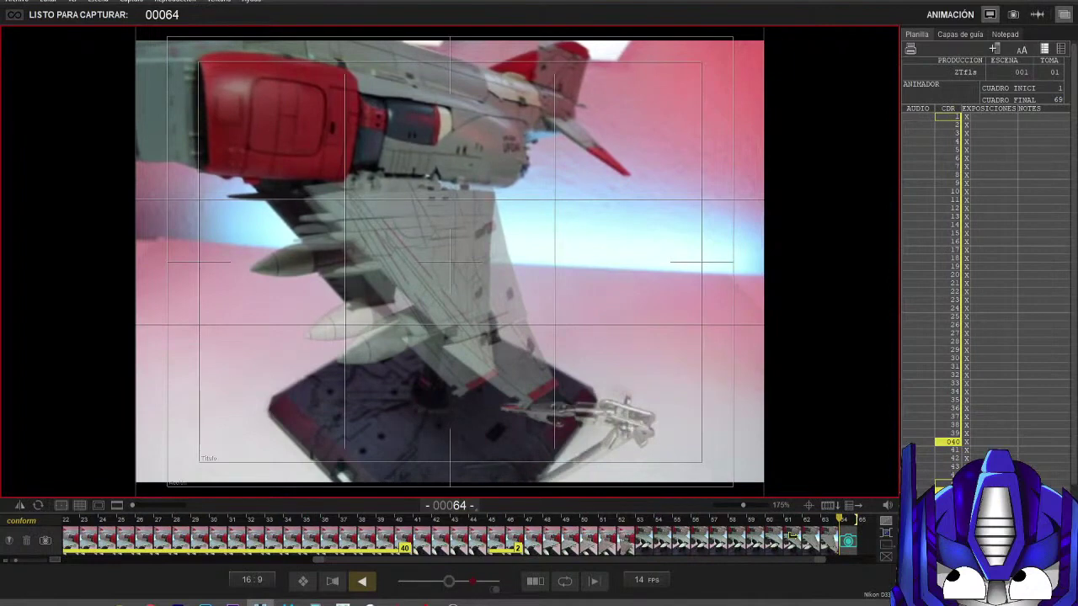
# Step: Capture frames 65 through 77 from the underside angle while the wing assembly shifts progressively away from the tail towards the nose
pyautogui.moveTo(751, 397)
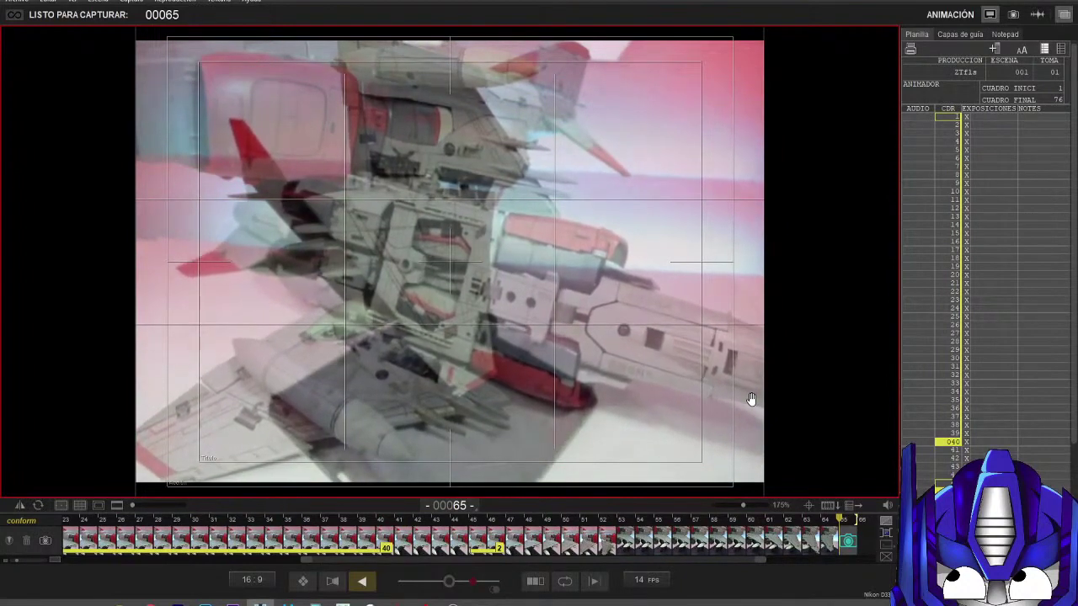
pyautogui.hotkey('ctrl', 'Return')
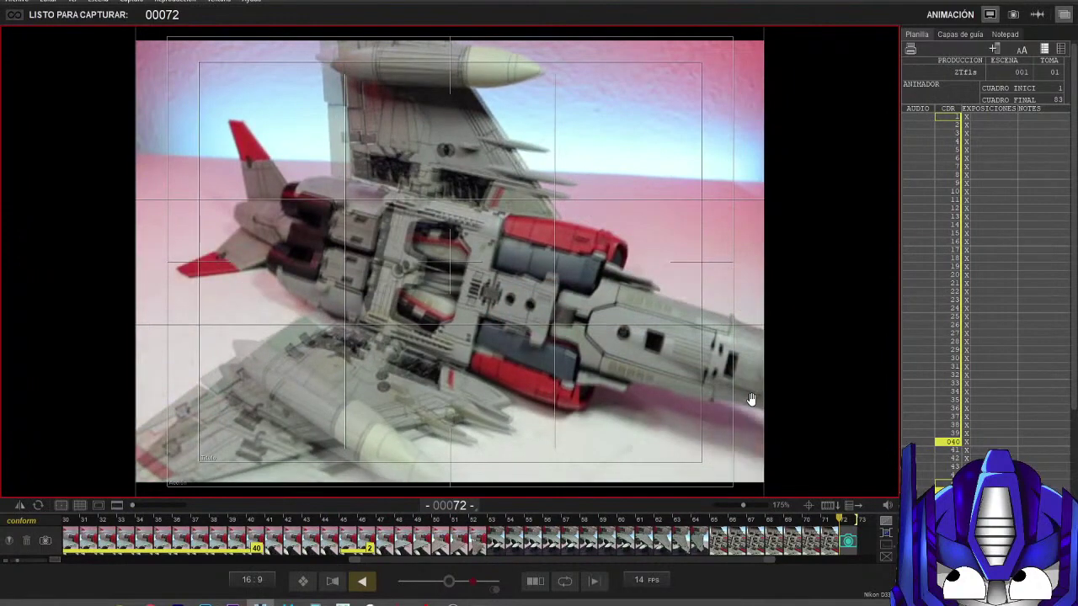
pyautogui.press('Return')
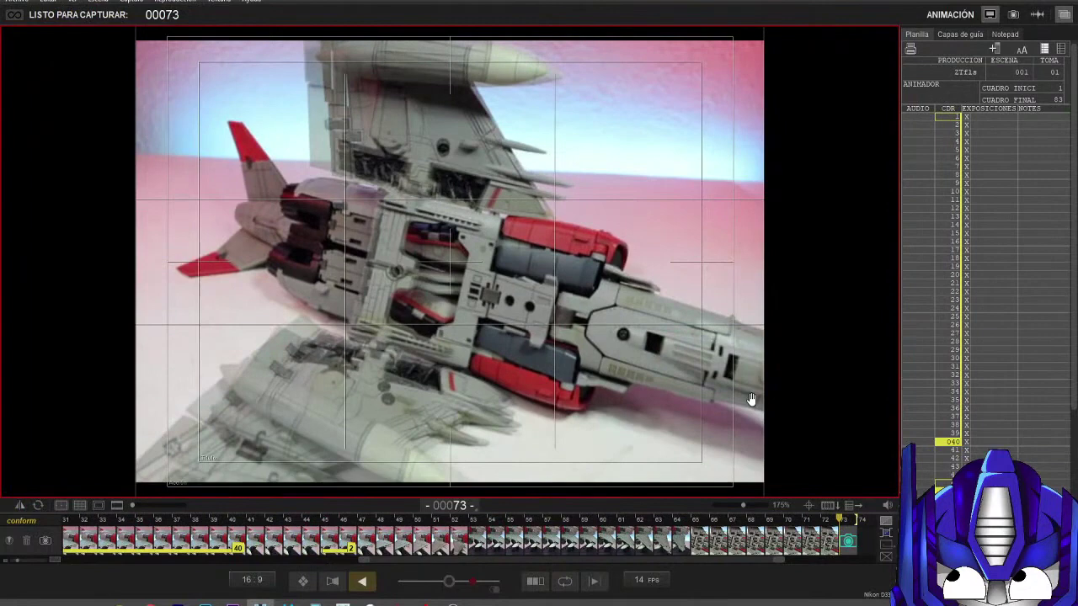
pyautogui.press('Return')
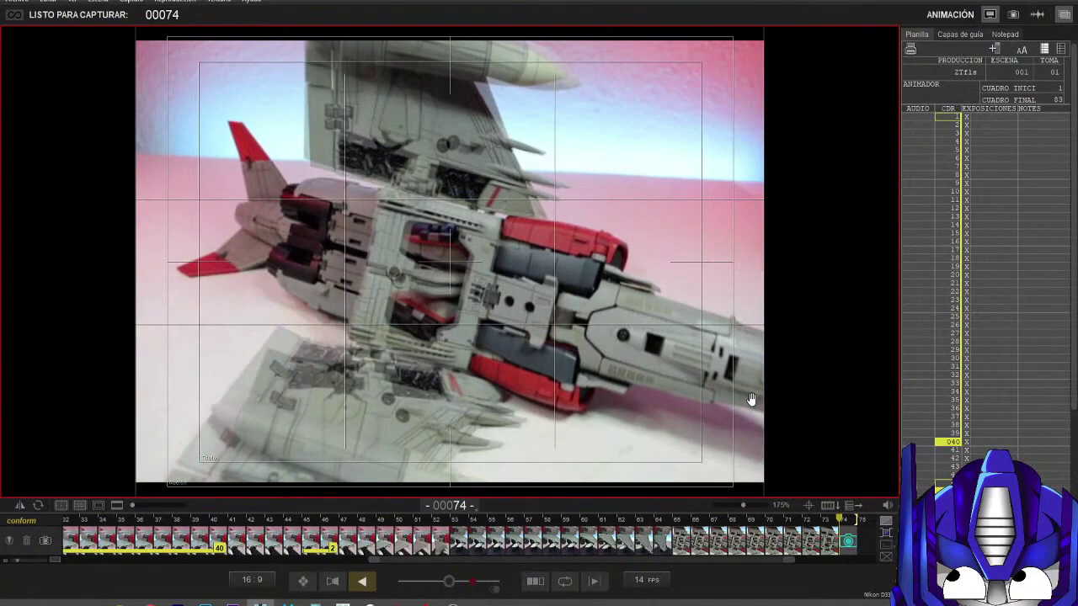
pyautogui.press('Return')
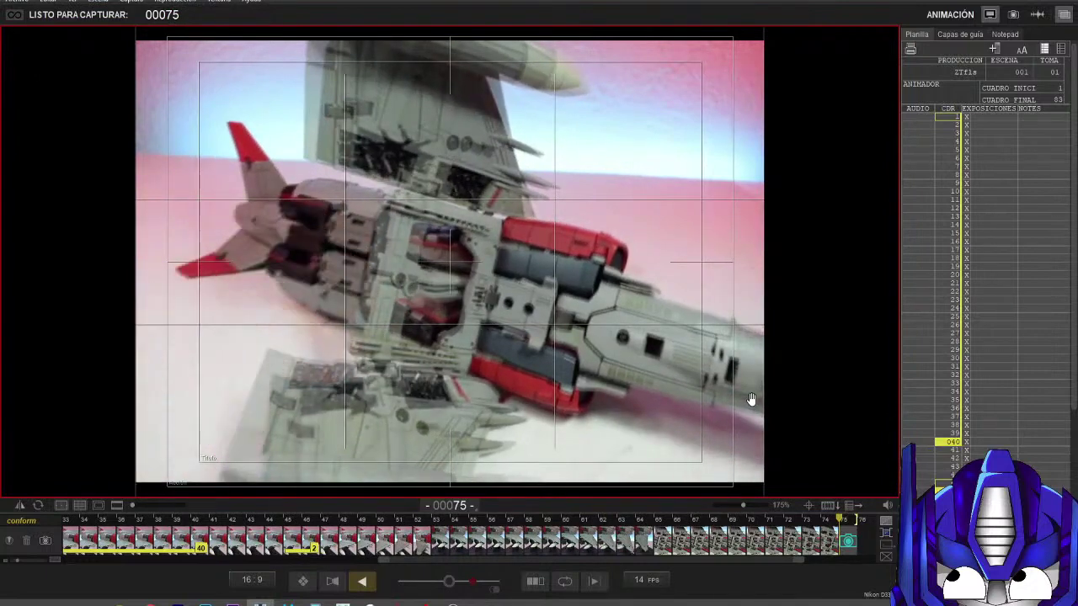
pyautogui.press('Return')
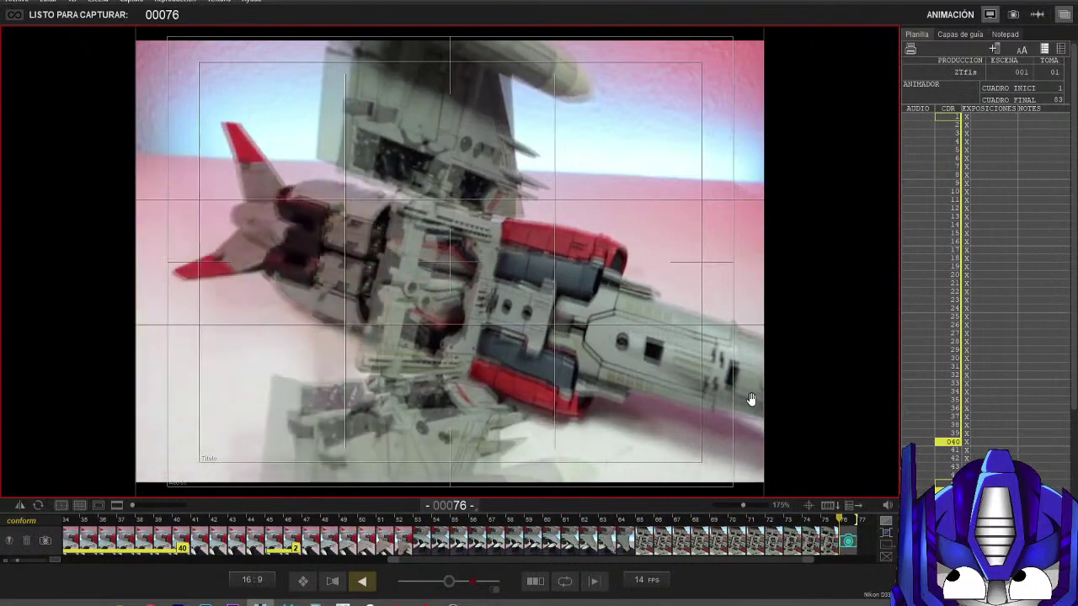
pyautogui.press('Return')
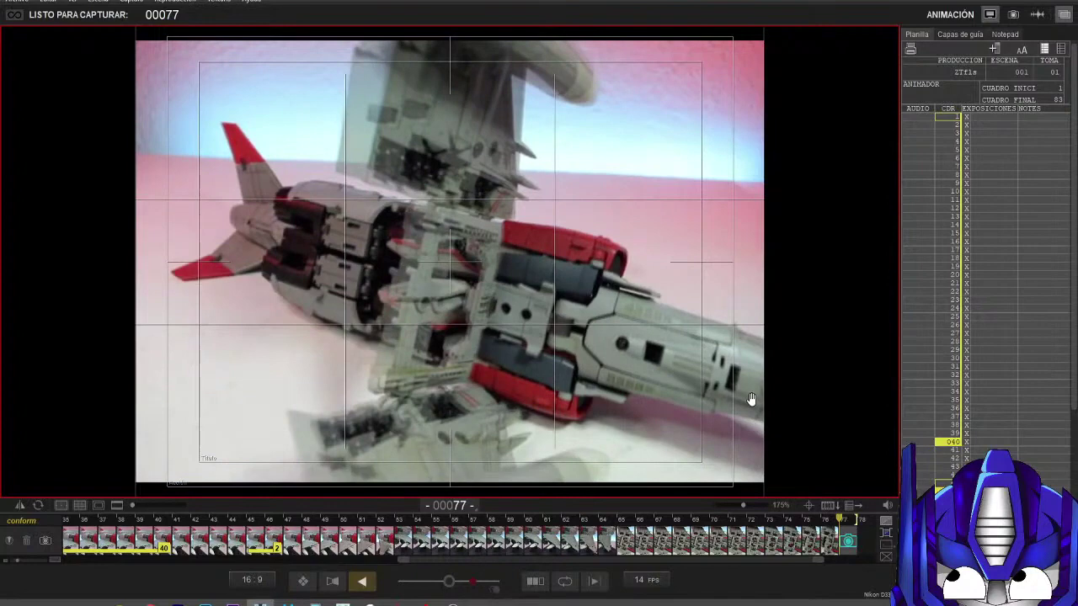
pyautogui.press('Return')
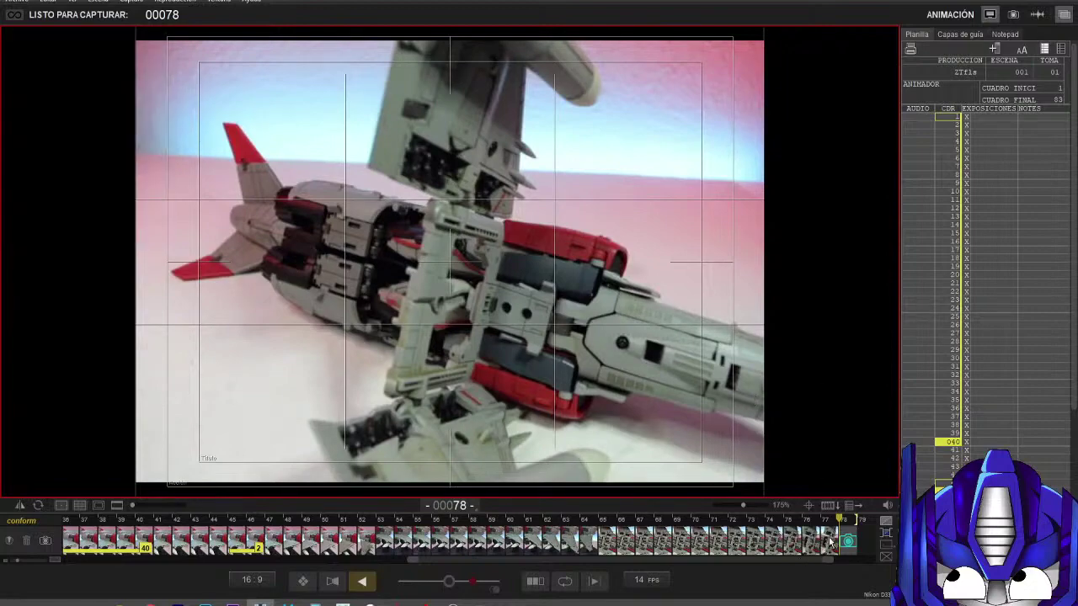
# Step: Step back from the live frame to frame 63 to examine the underside shot and the end of the wing-folding shot
pyautogui.press('Left')
pyautogui.press('Left')
pyautogui.press('Left')
pyautogui.press('Left')
pyautogui.press('Left')
pyautogui.press('Left')
pyautogui.press('Left')
pyautogui.press('Left')
pyautogui.press('Left')
pyautogui.press('Left')
pyautogui.press('Left')
pyautogui.press('Left')
pyautogui.press('Left')
pyautogui.press('Left')
pyautogui.press('Left')
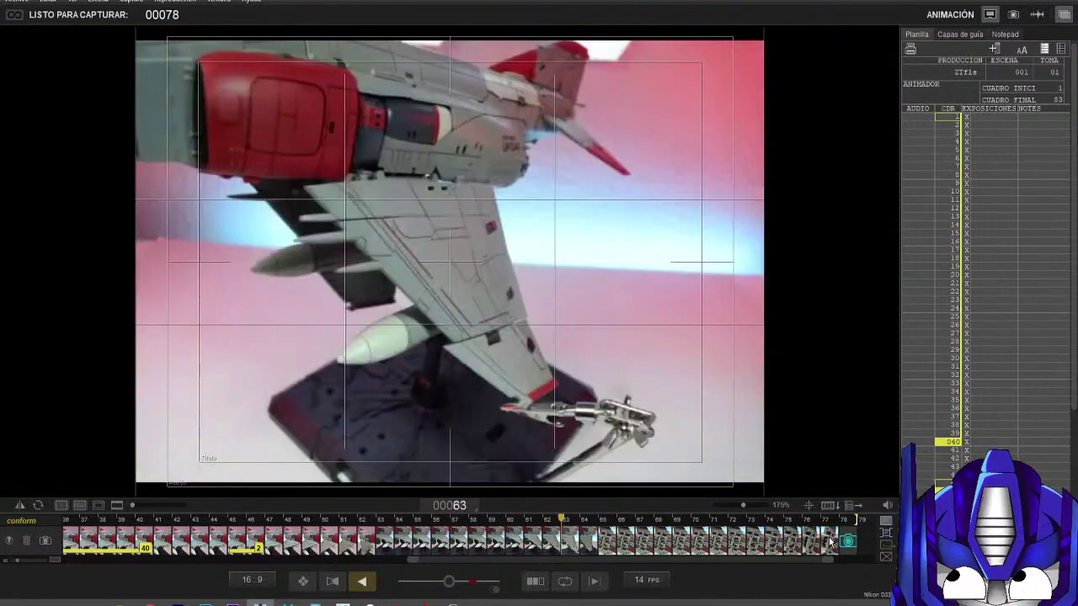
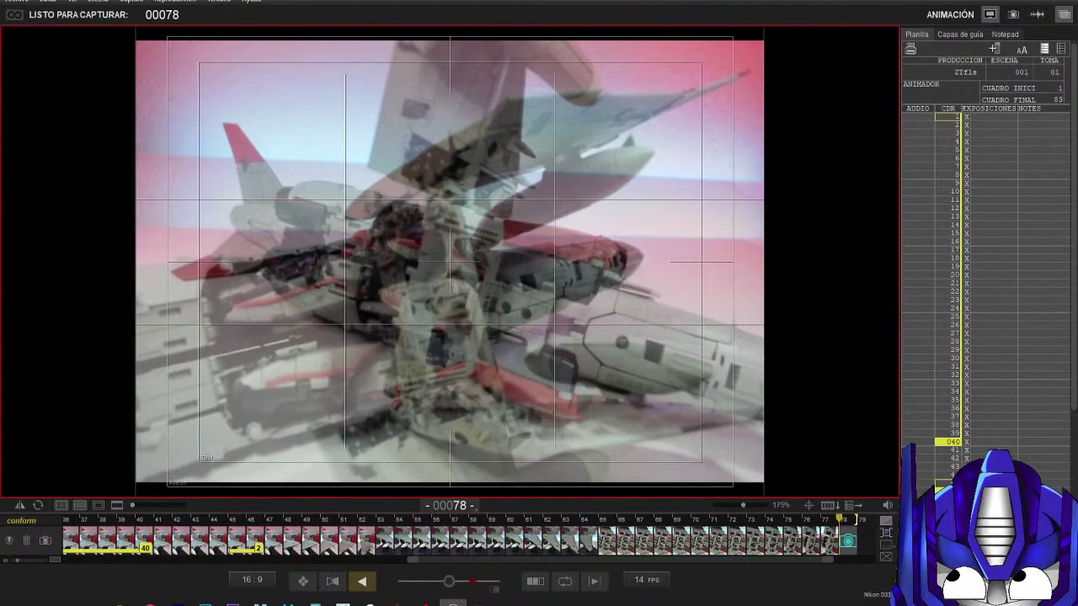
# Step: Capture frames 78 through 89 from the new low angle while the jet's far wing rotates progressively upright
pyautogui.moveTo(381, 374)
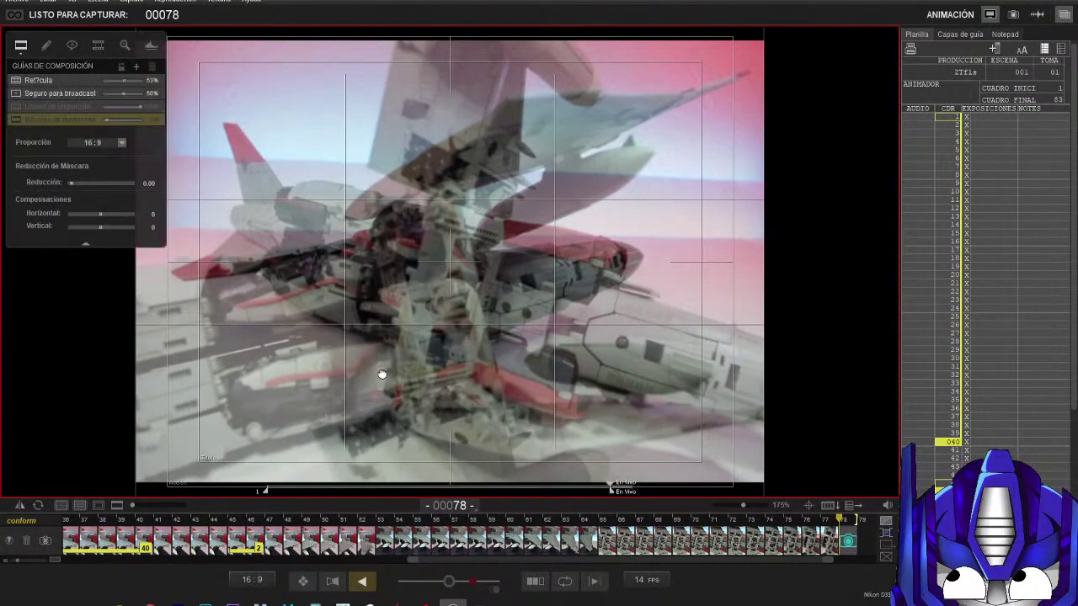
pyautogui.press('Return')
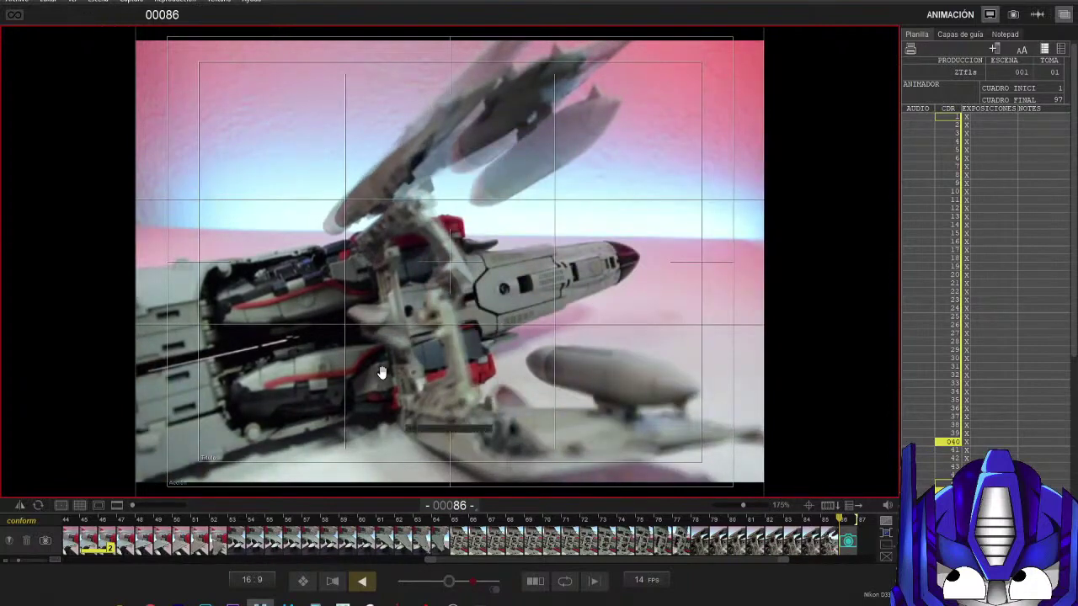
pyautogui.press('Return')
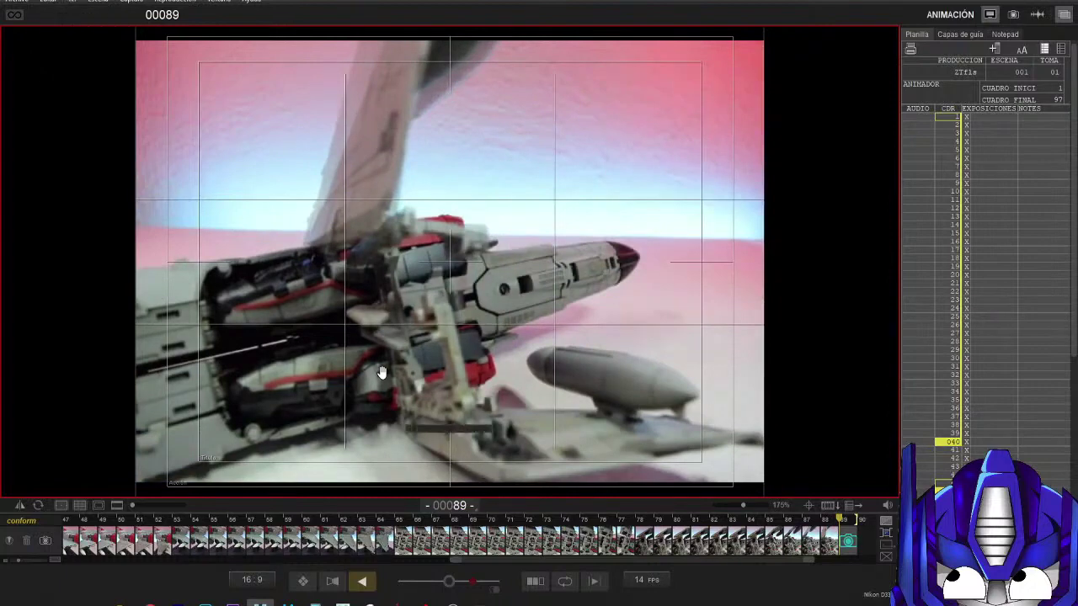
pyautogui.press('Return')
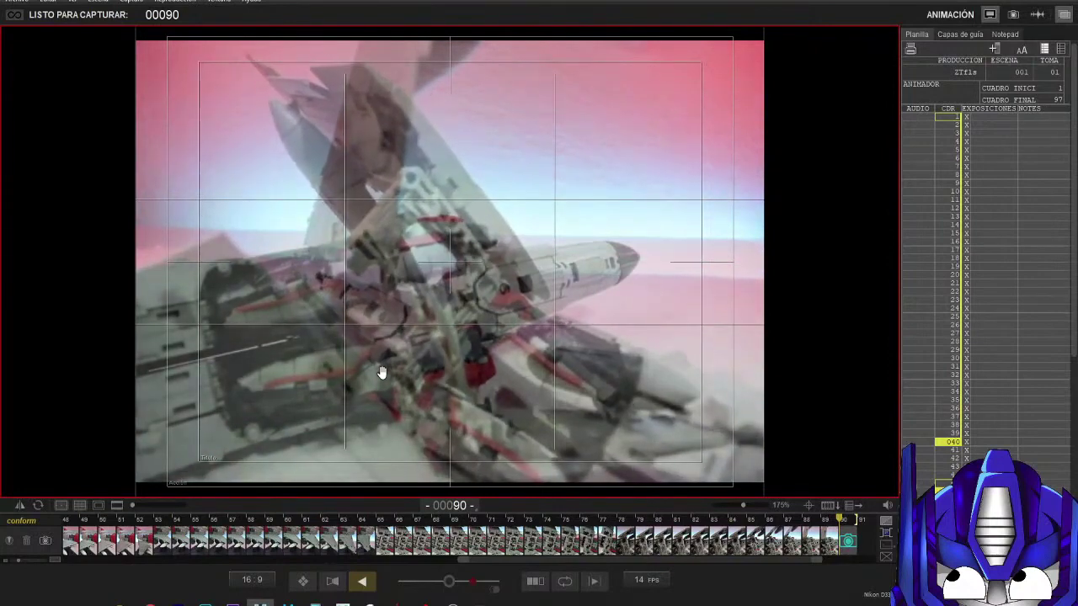
# Step: Capture frames 90 through 101 from the next close-up angle while the raised wing turns progressively on its hinge
pyautogui.press('Return')
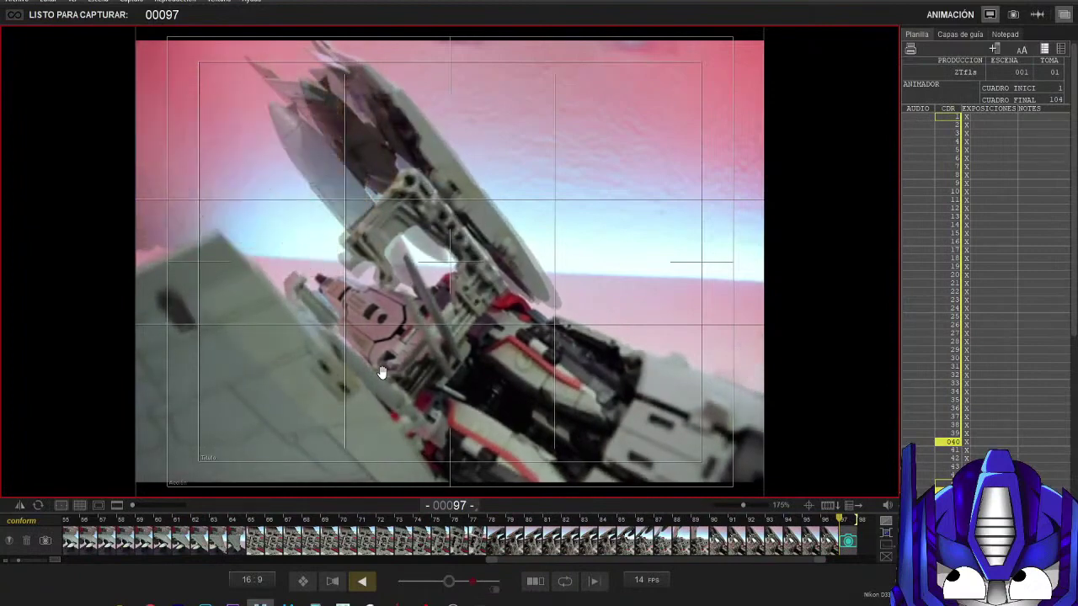
pyautogui.press('Return')
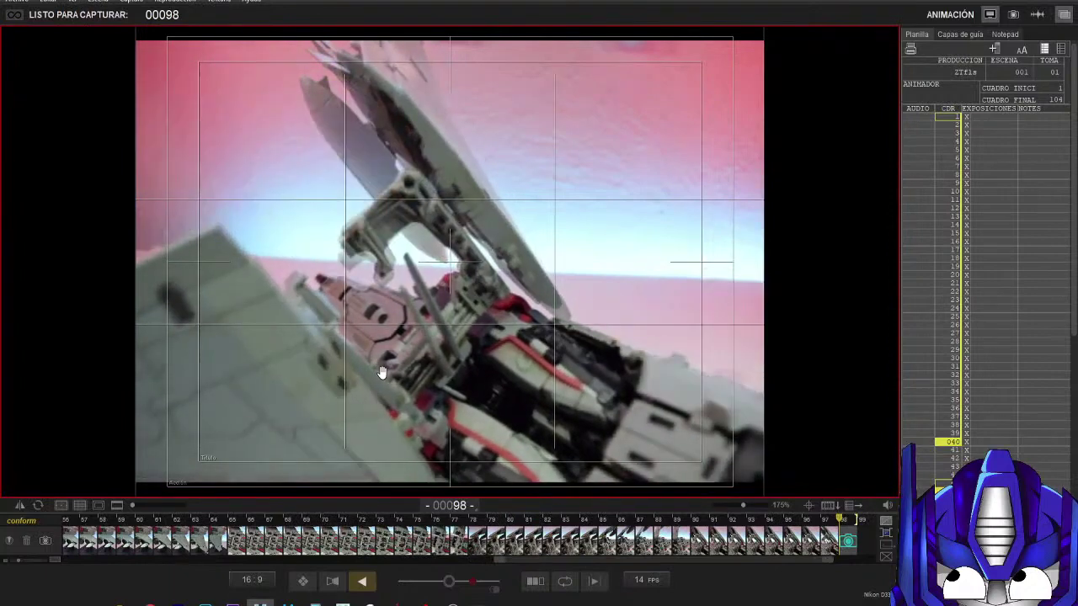
pyautogui.press('Return')
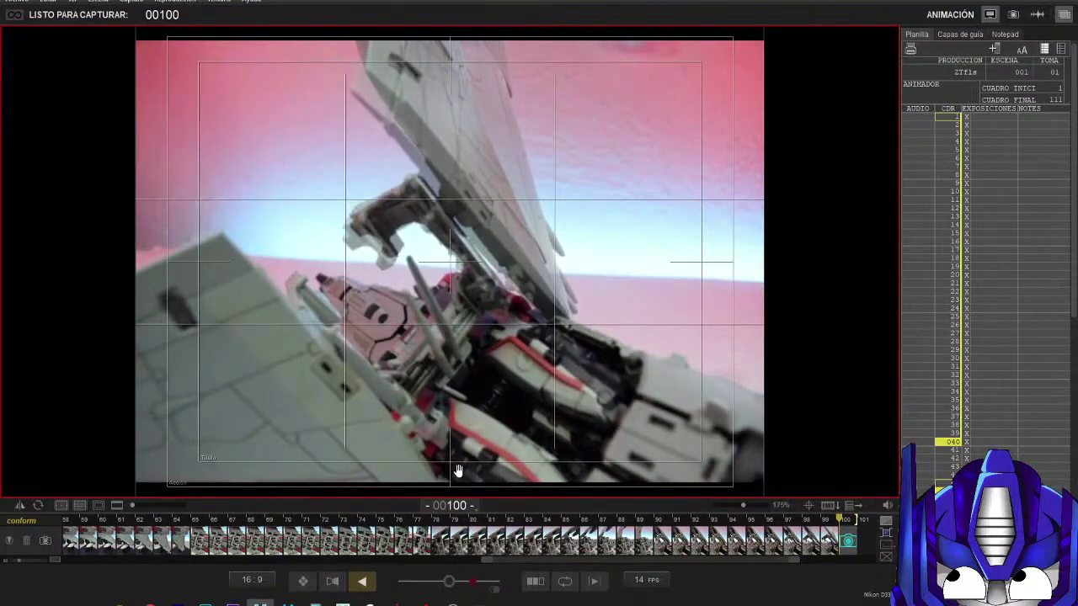
pyautogui.press('Return')
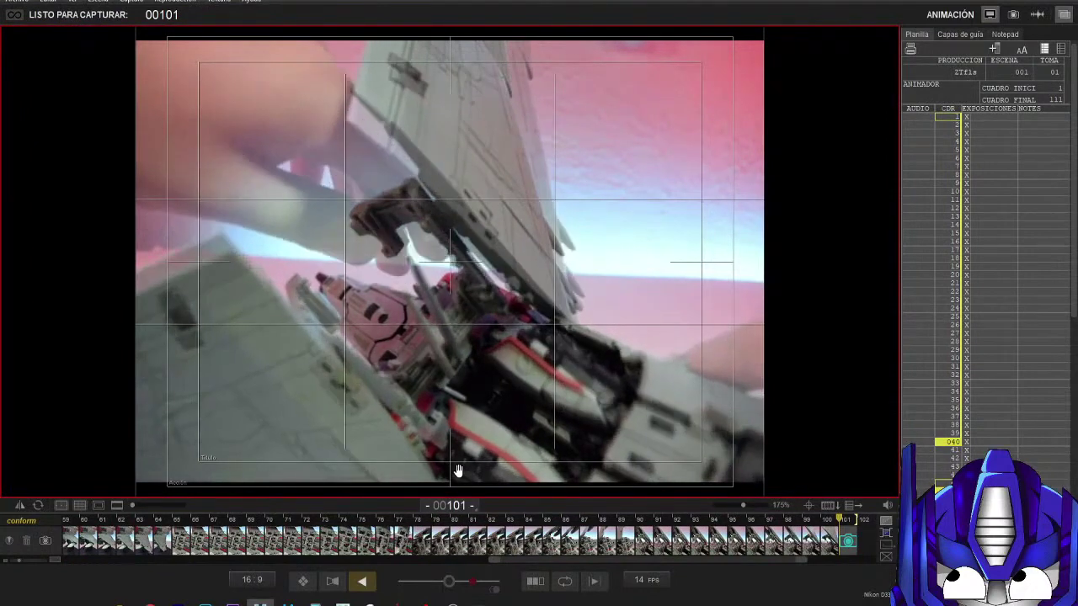
pyautogui.press('Return')
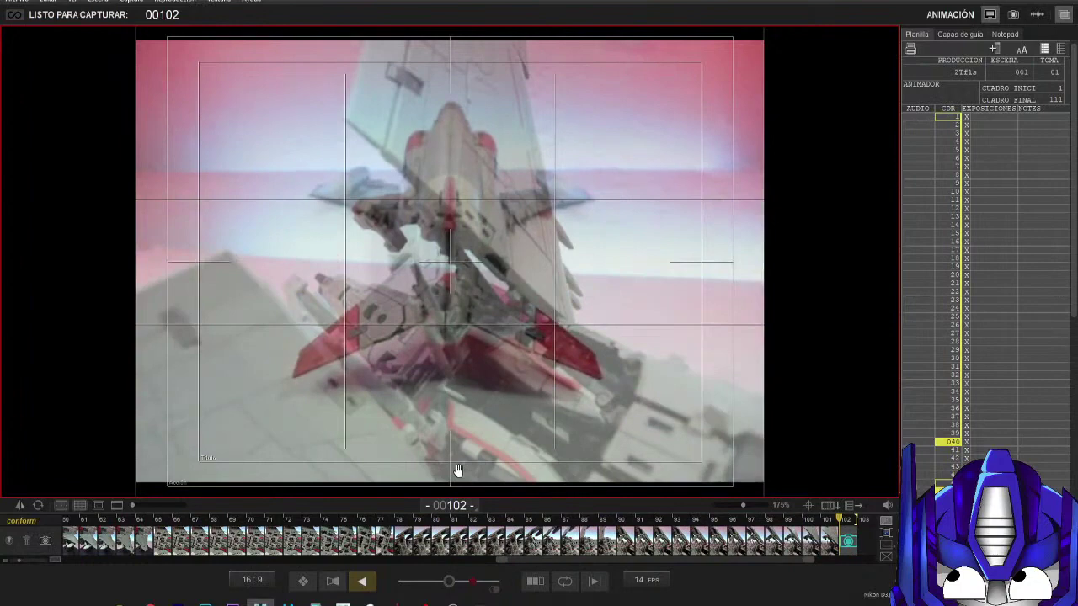
# Step: Capture frames 102 through 111 from behind the jet while its tail section splits progressively down the middle
pyautogui.press('Return')
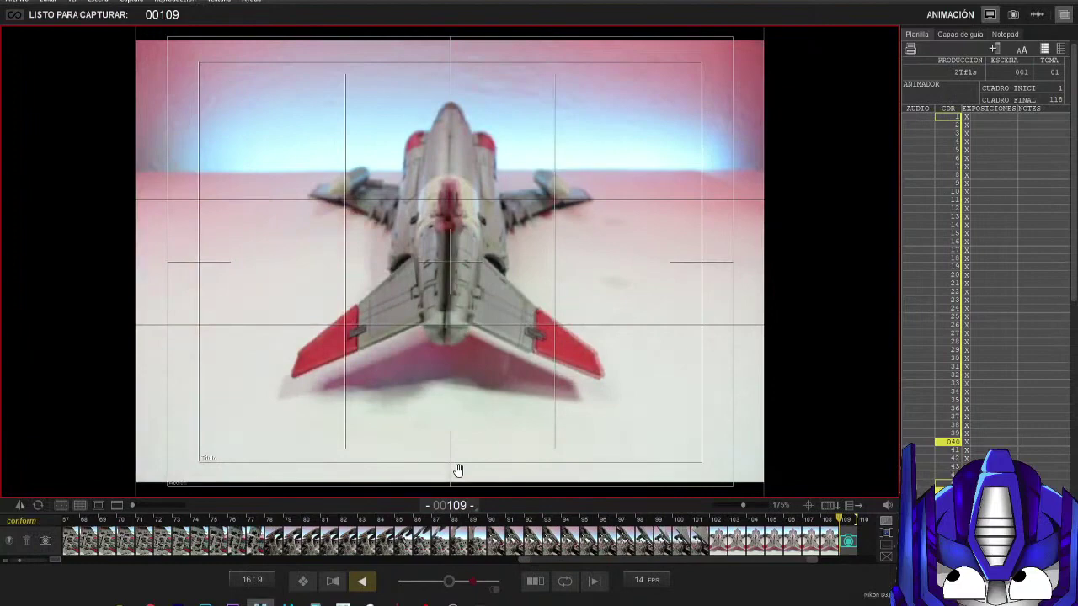
pyautogui.press('Return')
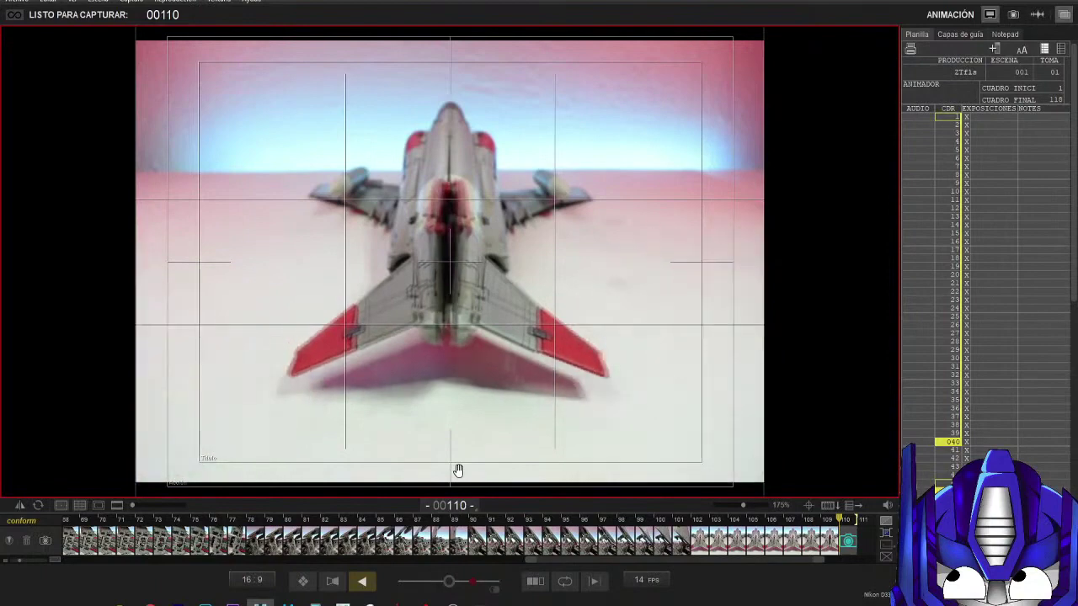
pyautogui.press('Return')
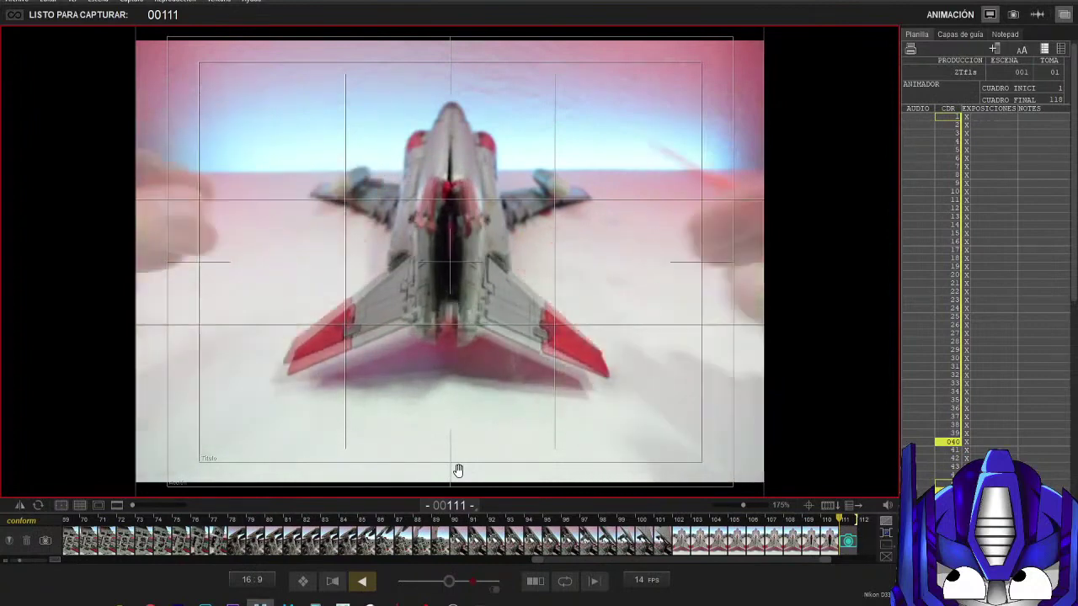
pyautogui.press('Return')
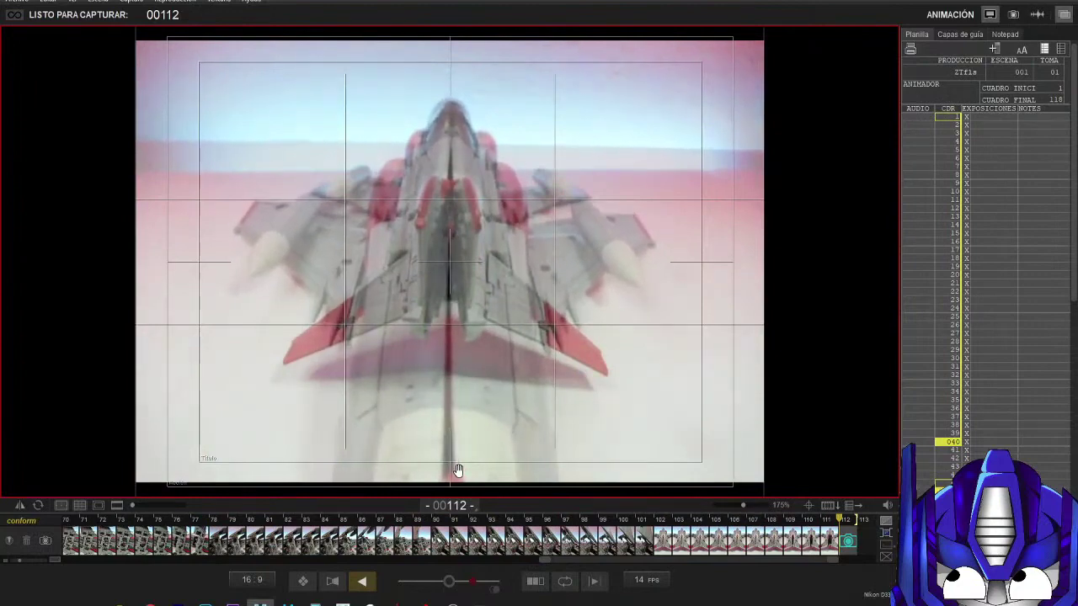
# Step: Capture frames 112 through 118 of the jet facing the cockpit from behind, and check frame 118 before resuming live view
pyautogui.press('Return')
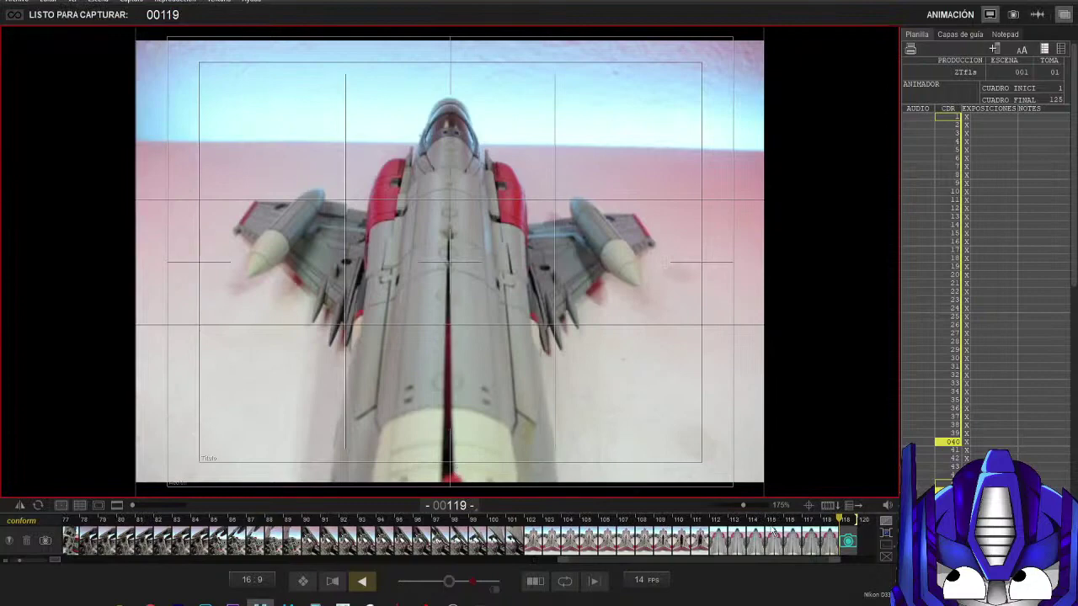
pyautogui.click(827, 546)
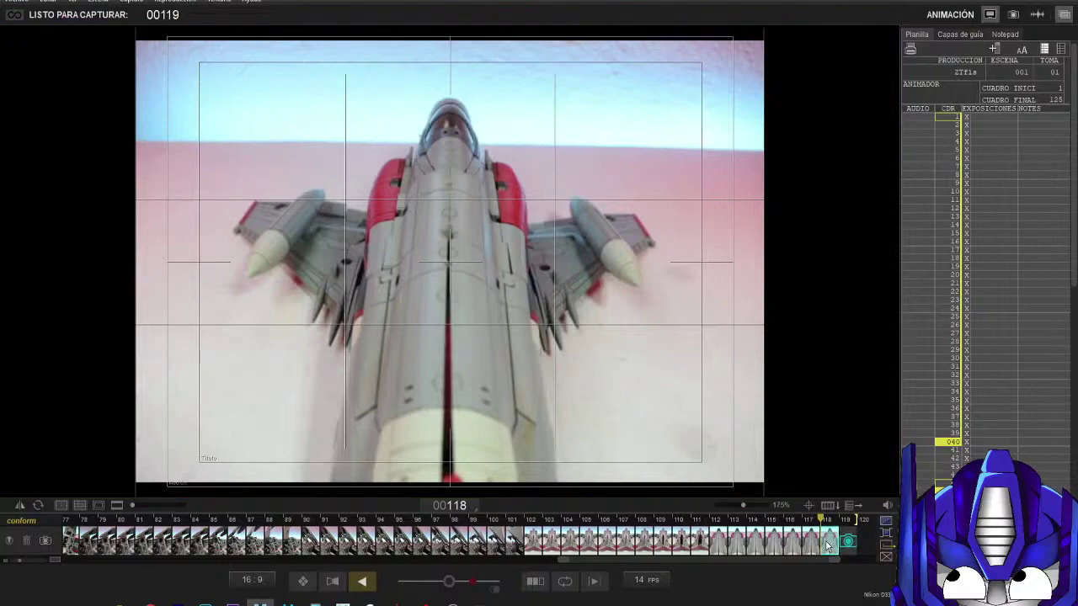
pyautogui.press('0')
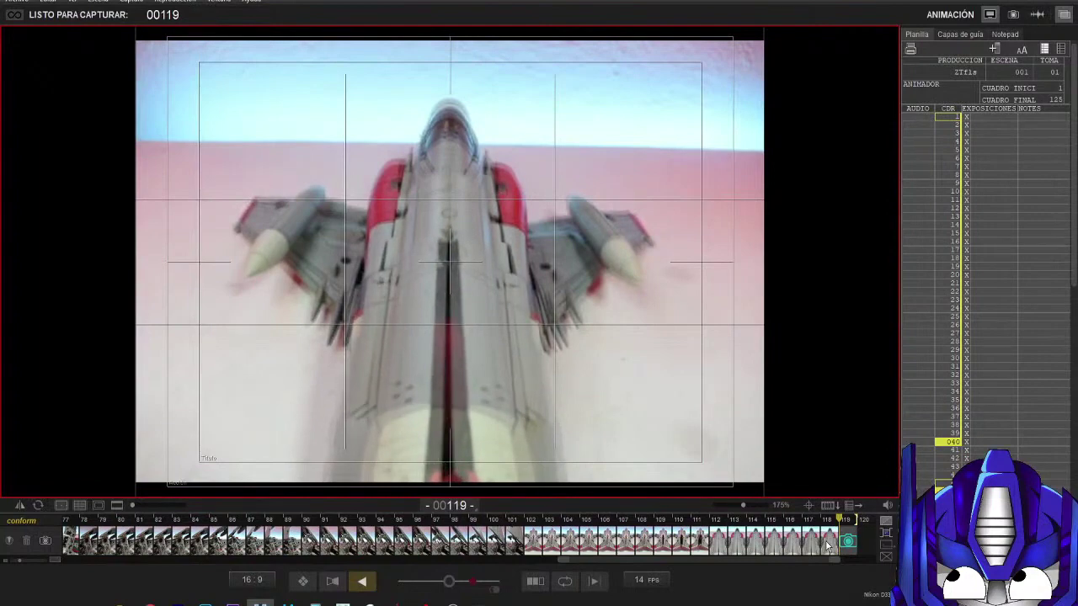
# Step: Capture frames 119 through 122 while the two rear halves of the fuselage spread progressively apart
pyautogui.press('Return')
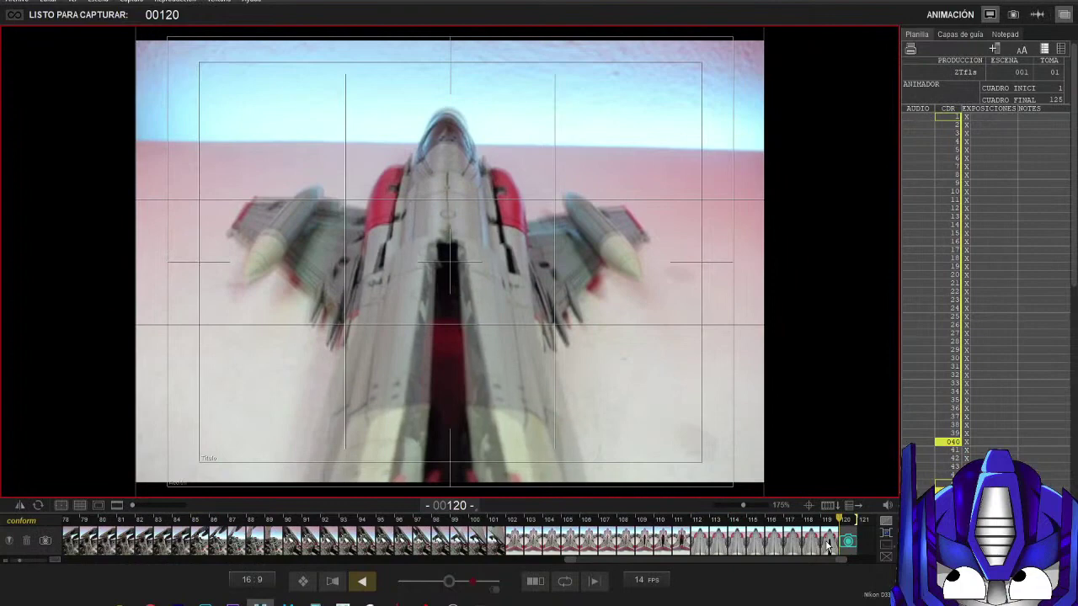
pyautogui.press('Return')
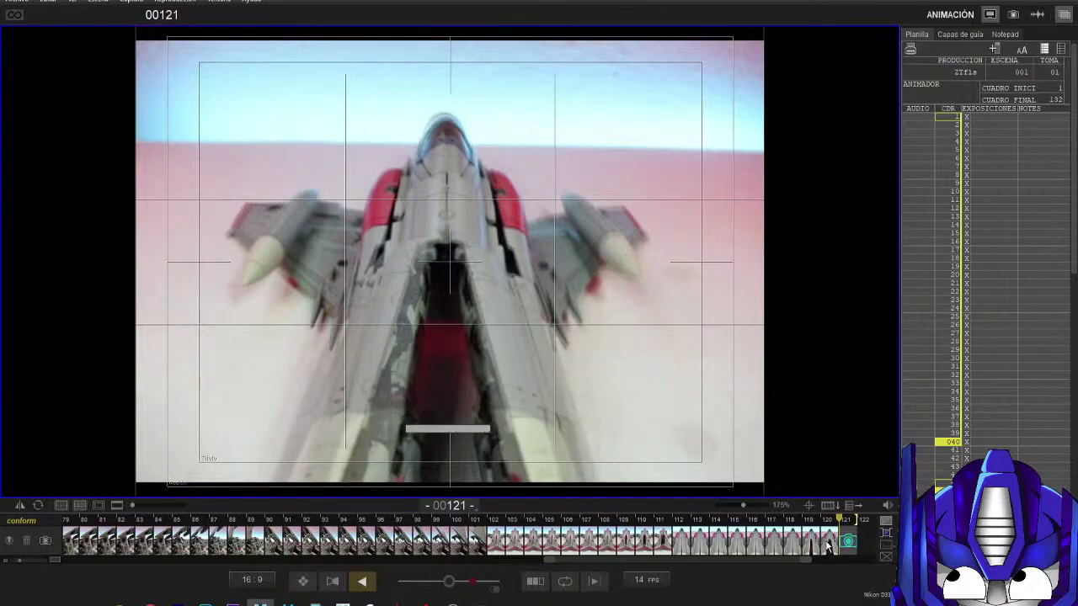
pyautogui.press('Return')
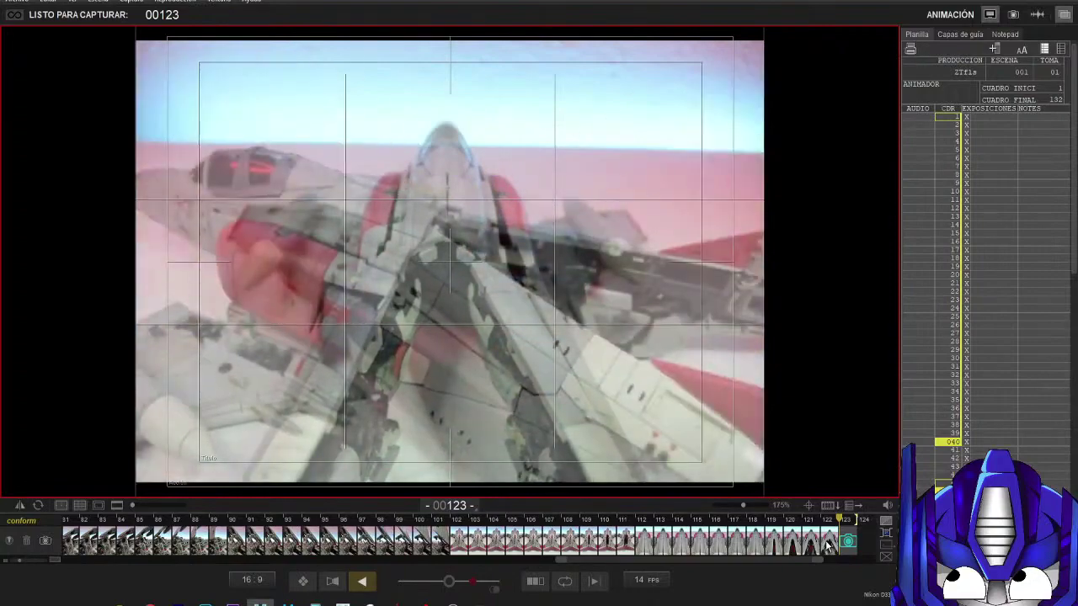
# Step: Return to the live camera view at frame 123 to compare the next pose against the overlaid frame 122
pyautogui.press('0')
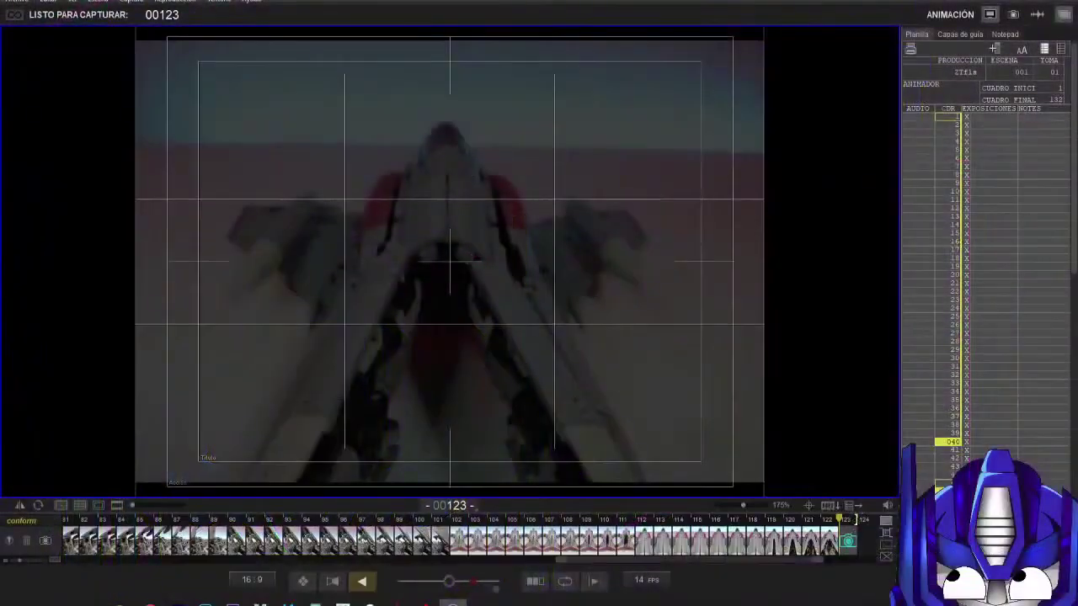
pyautogui.moveTo(260, 301)
pyautogui.press('0')
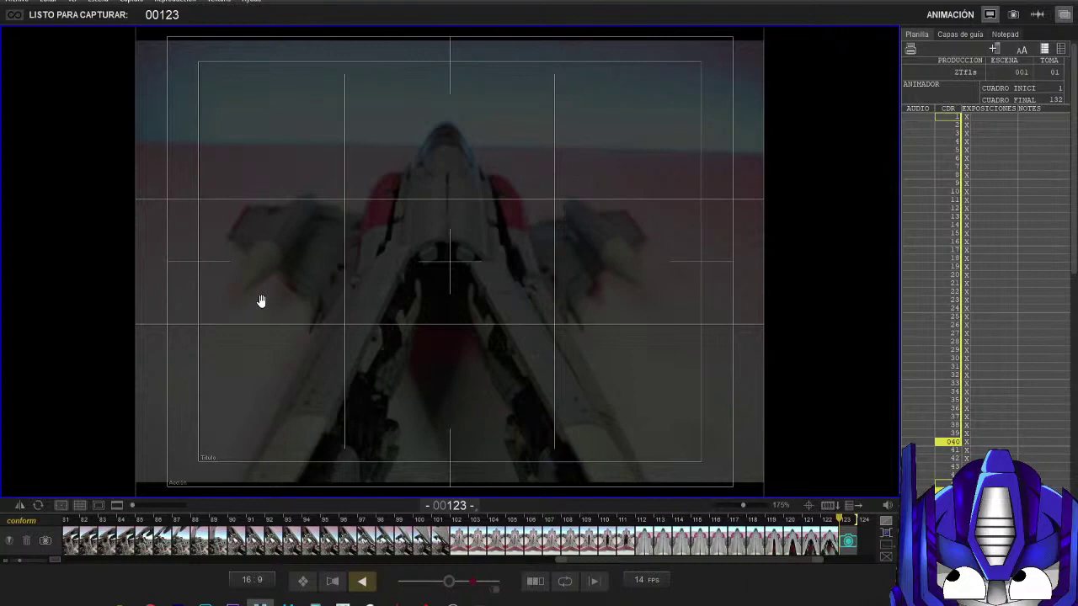
pyautogui.moveTo(374, 284)
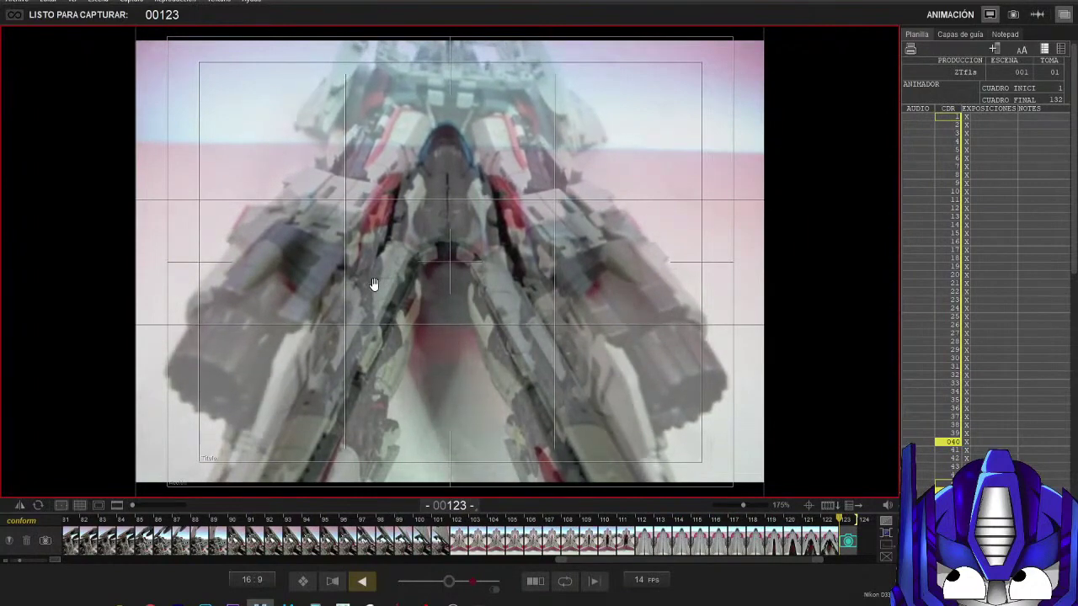
# Step: Capture frames 123 through 135 of the split rear halves, holding the opening pose through frame 129 while the grey side panels turn outward
pyautogui.moveTo(410, 245)
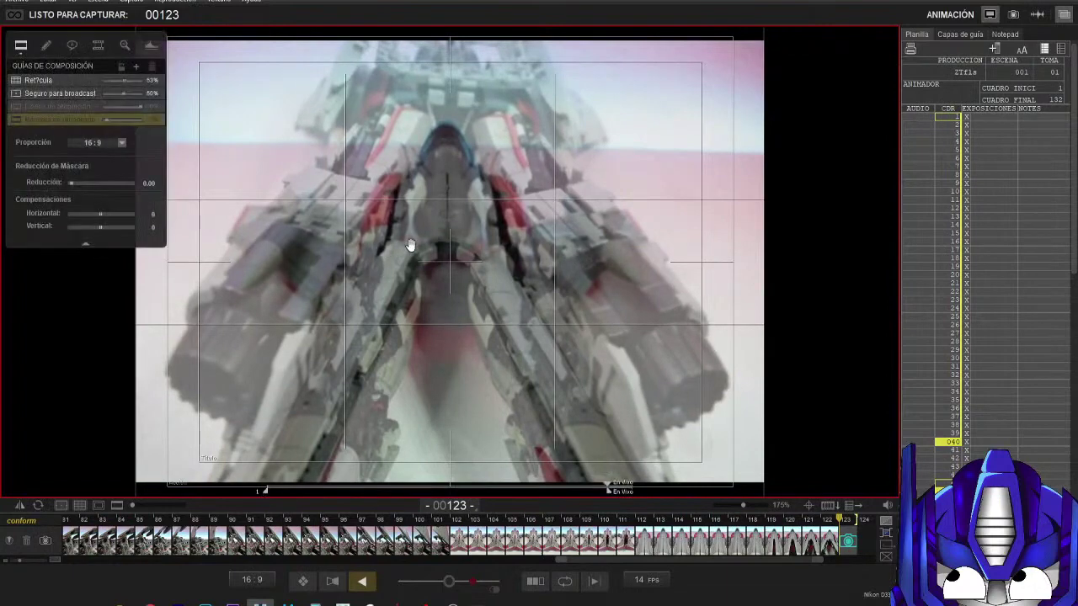
pyautogui.hotkey('ctrl', 'Return')
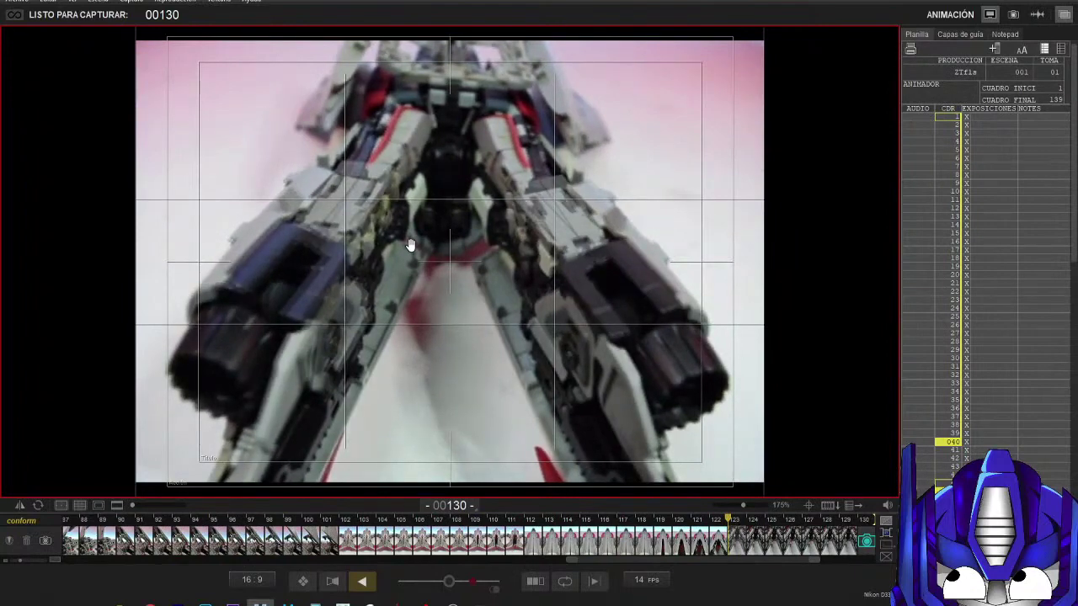
pyautogui.press('Return')
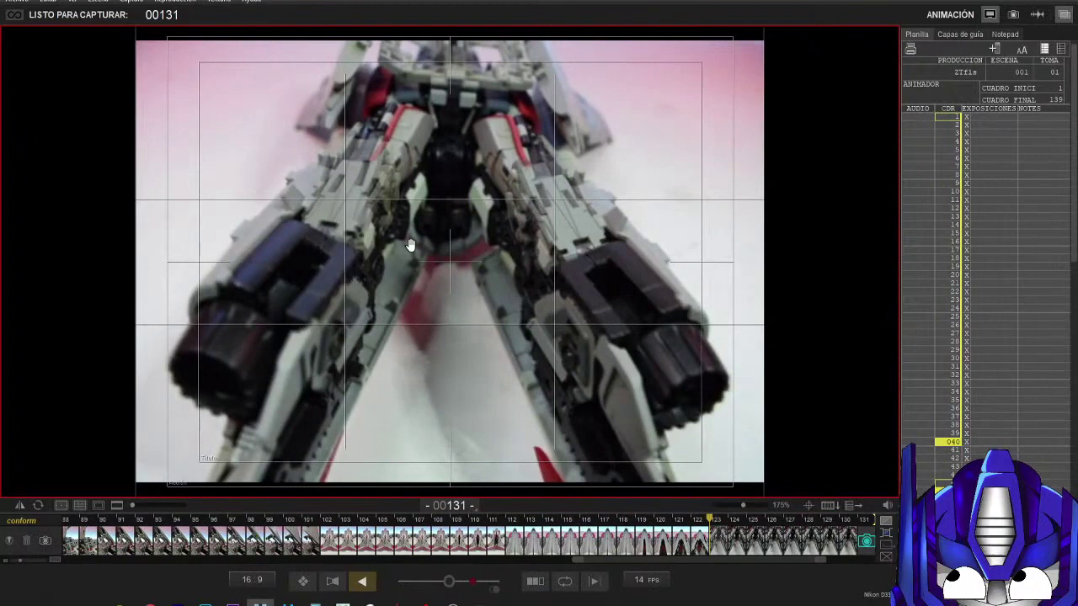
pyautogui.press('Return')
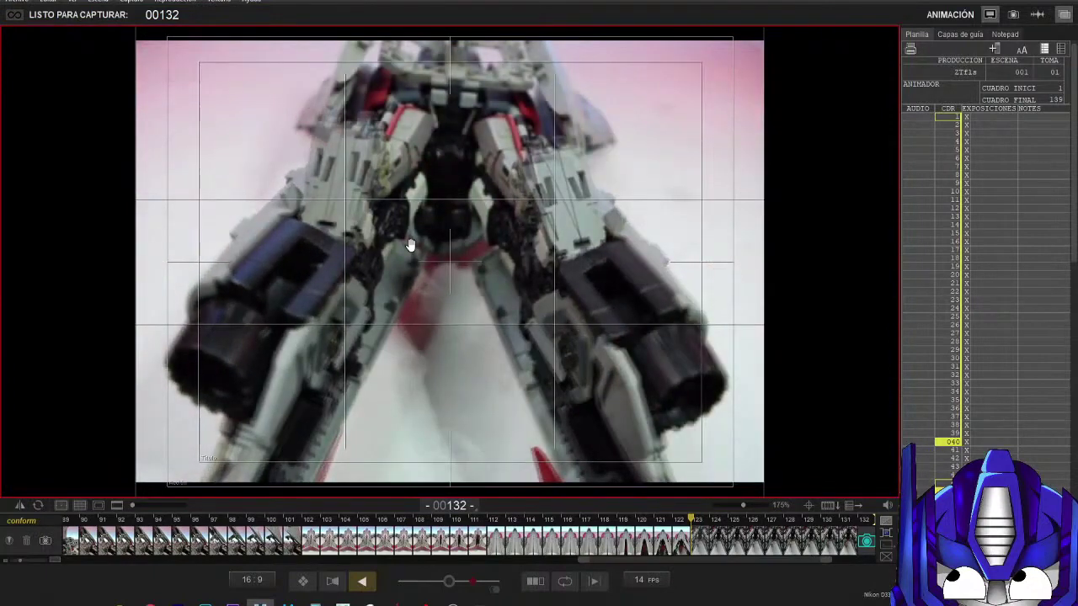
pyautogui.press('Return')
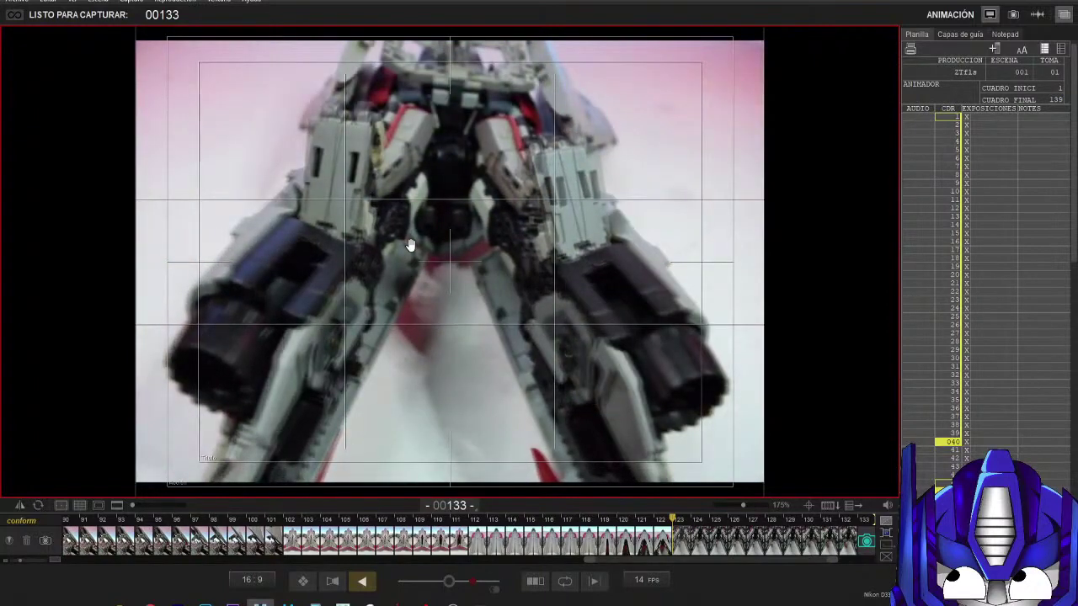
pyautogui.press('Return')
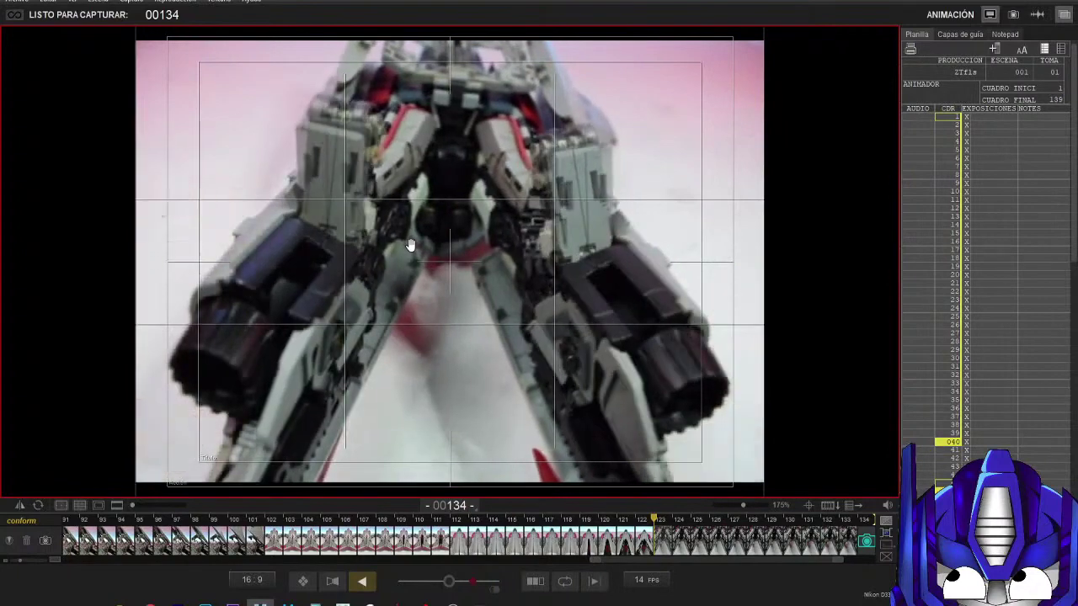
pyautogui.press('Return')
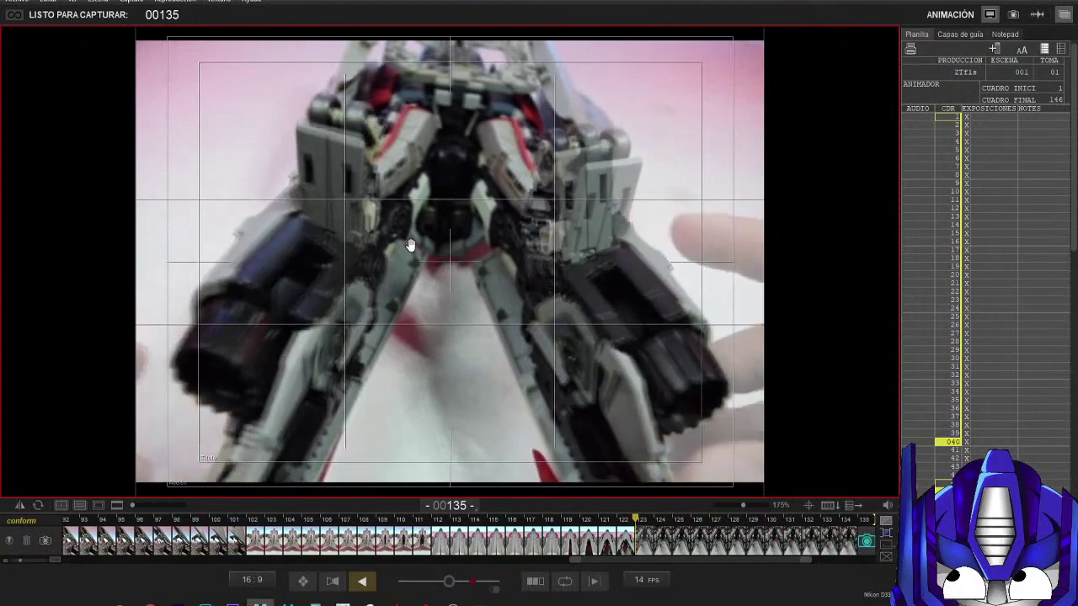
pyautogui.press('Return')
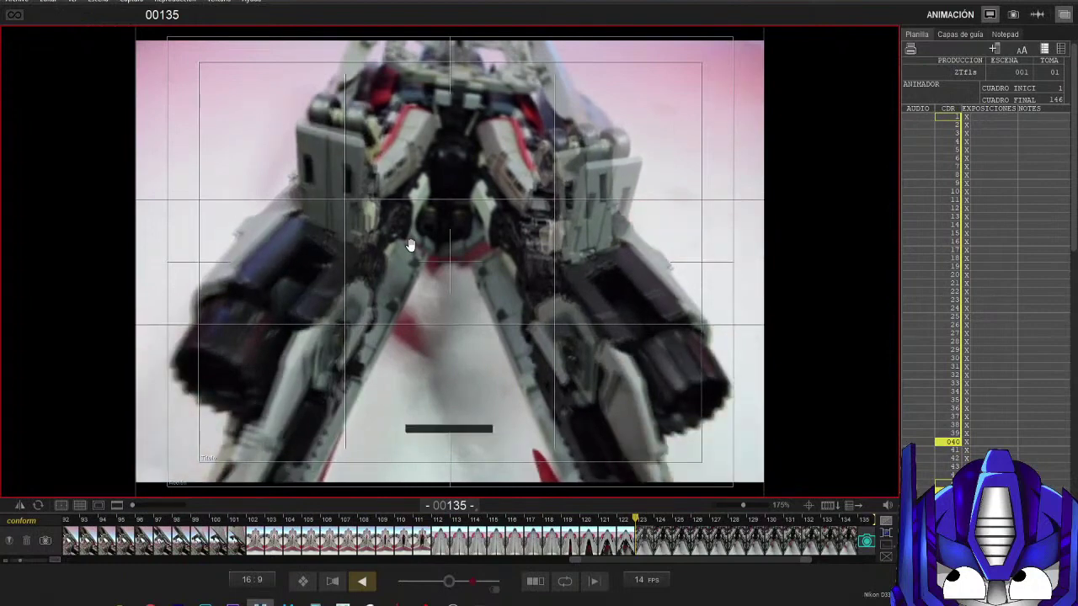
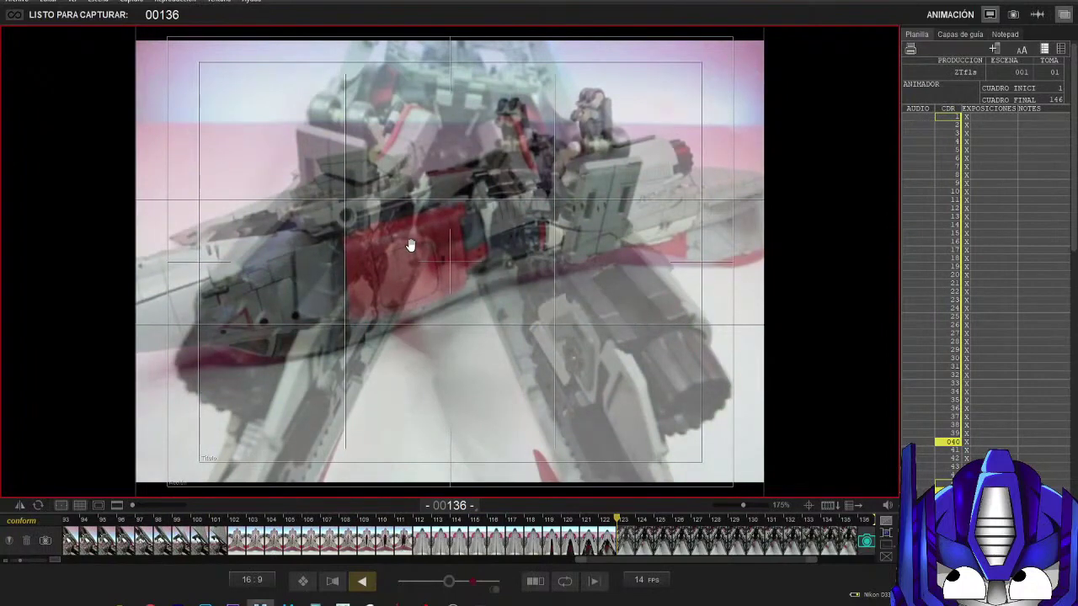
# Step: Capture frames 136 through 146 from the new side angle, holding the first pose through 142 while the red section opens and the arm unfolds
pyautogui.press('Return')
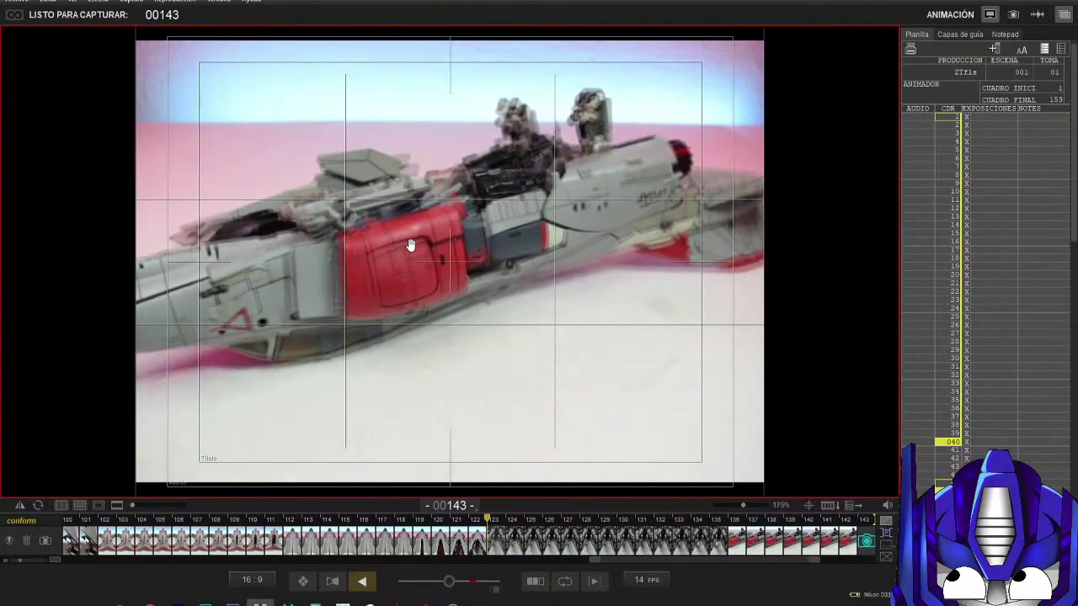
pyautogui.press('Return')
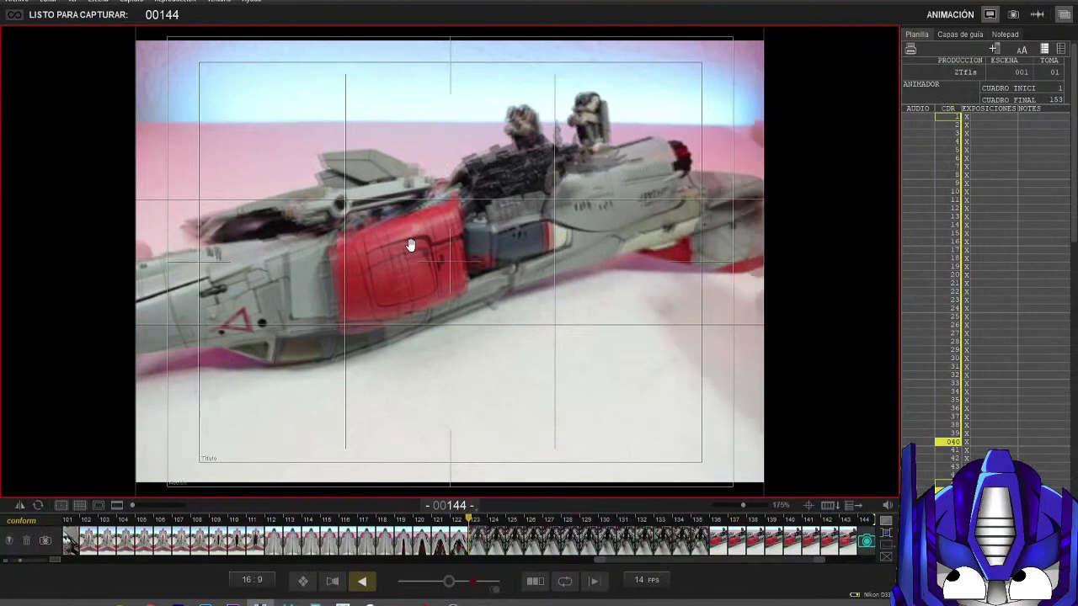
pyautogui.press('Return')
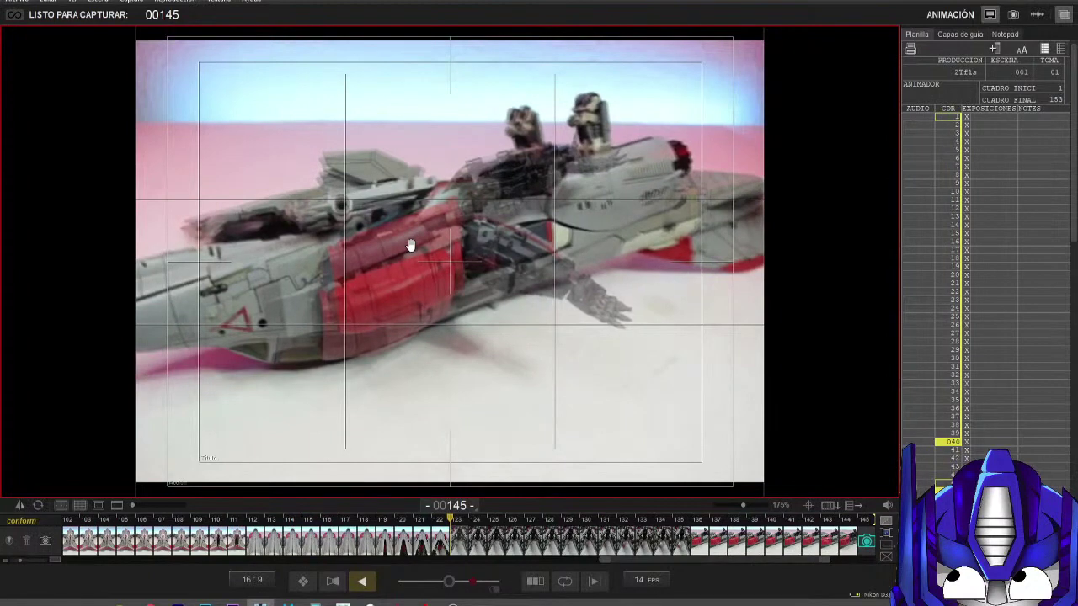
pyautogui.press('Return')
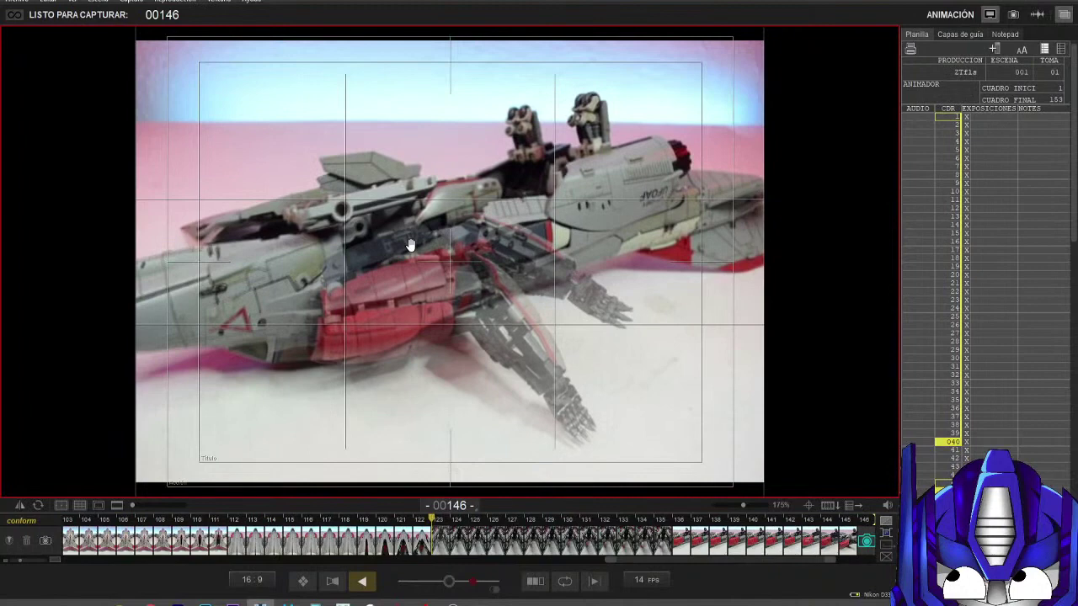
pyautogui.press('Return')
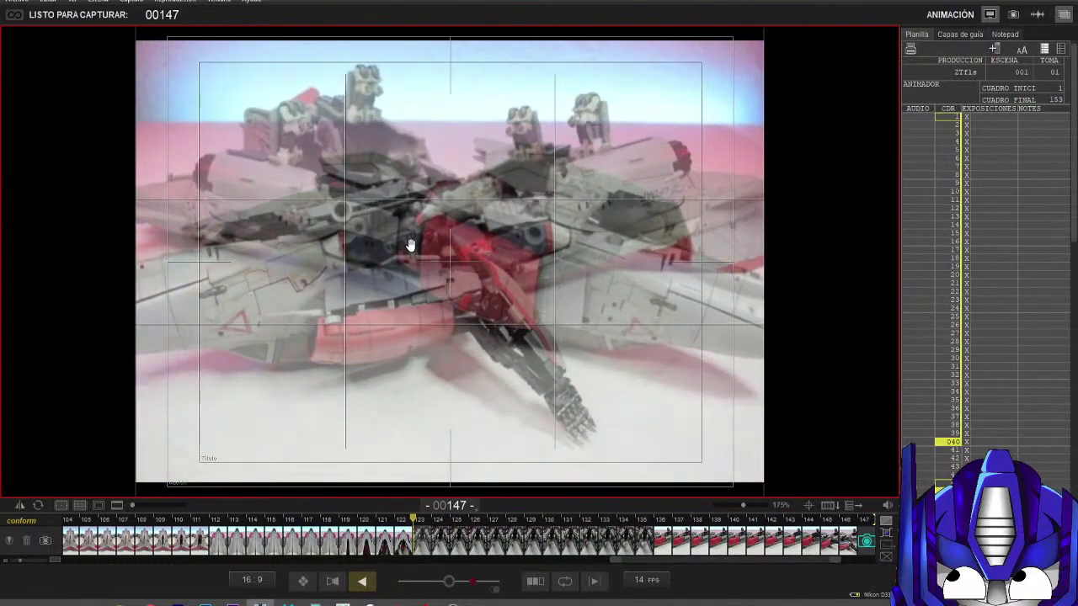
# Step: Capture frames 147 through 158 from the jet's opposite side, holding the first pose through 153 while the red section opens and the arm unfolds
pyautogui.hotkey('alt', 'Return')
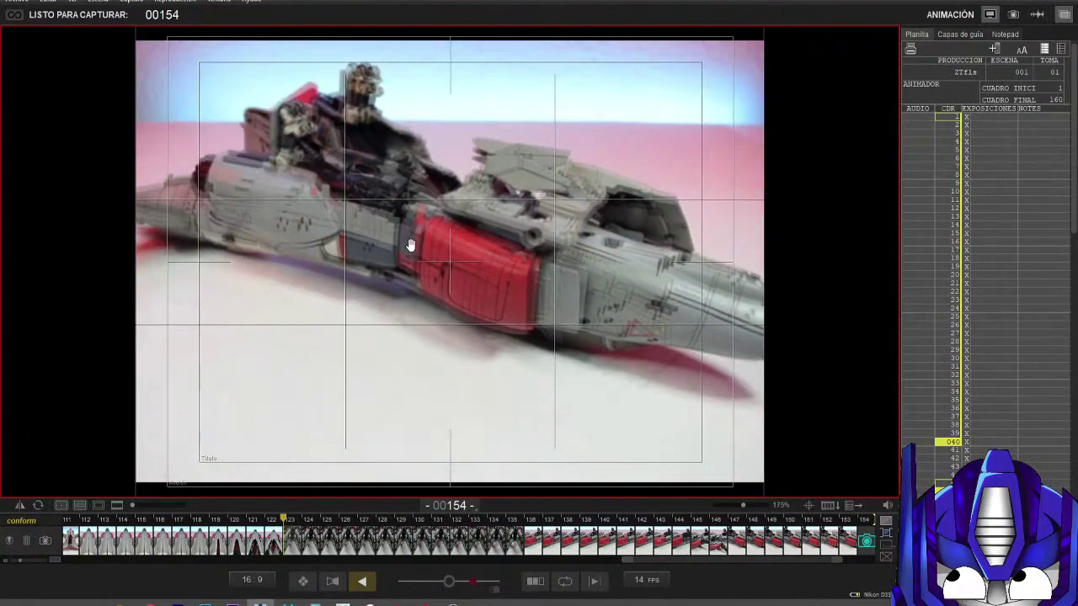
pyautogui.press('Return')
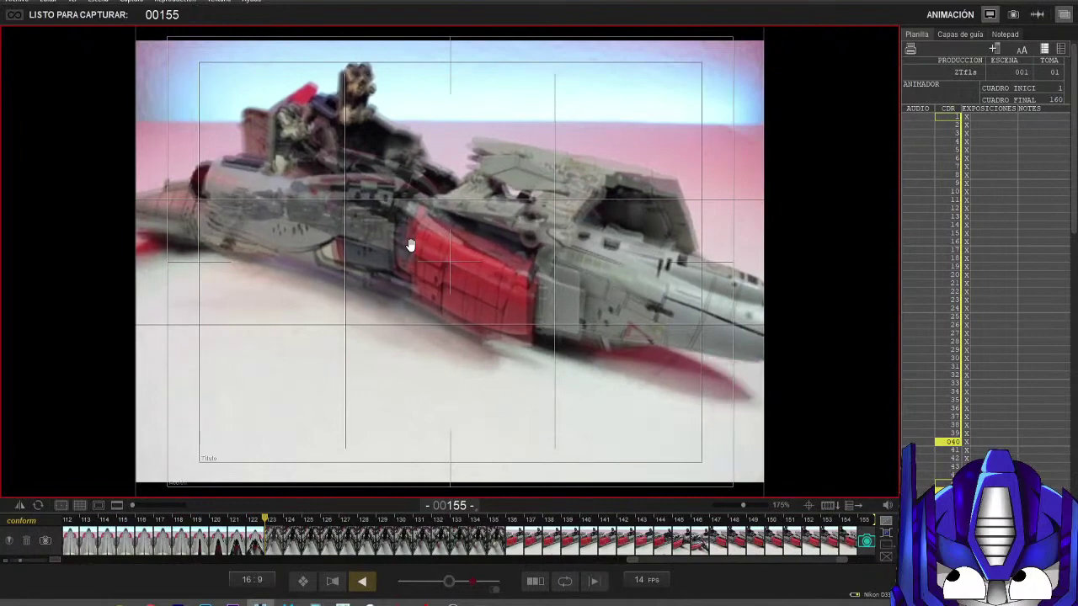
pyautogui.press('Return')
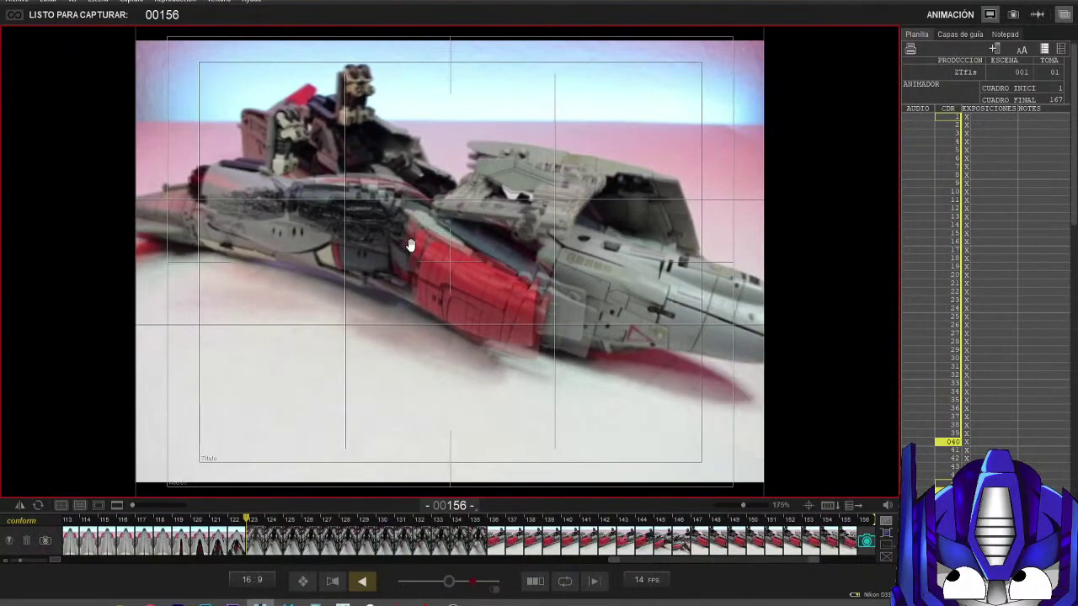
pyautogui.press('Return')
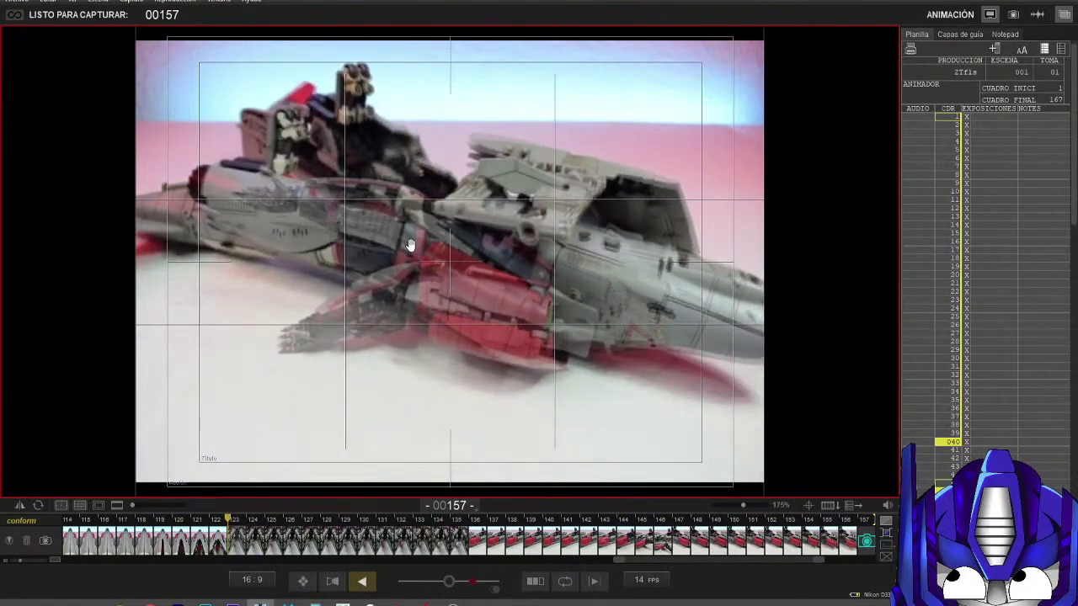
pyautogui.press('Return')
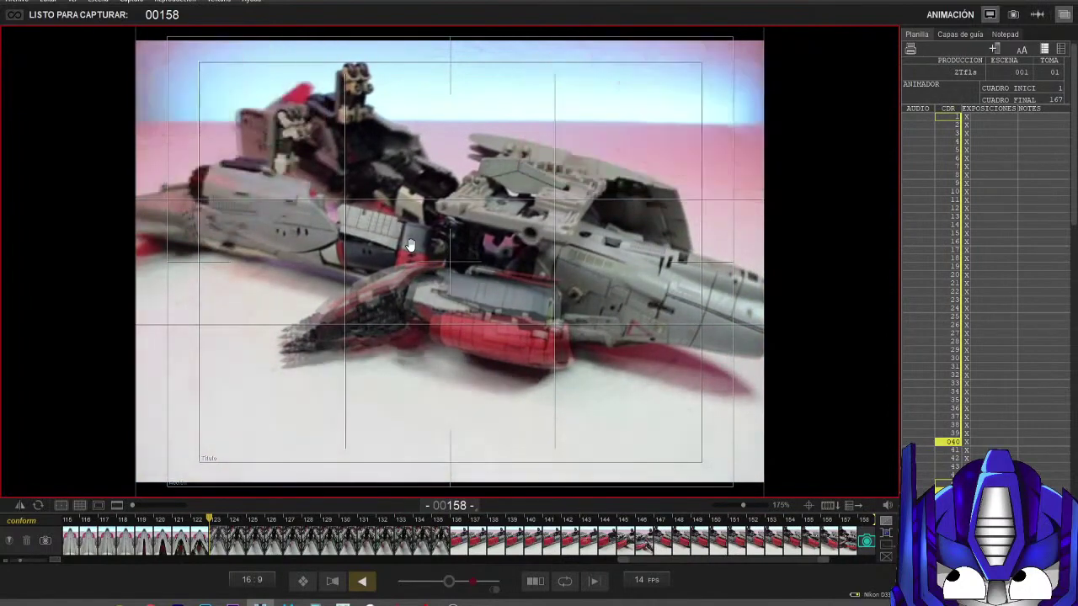
pyautogui.press('Return')
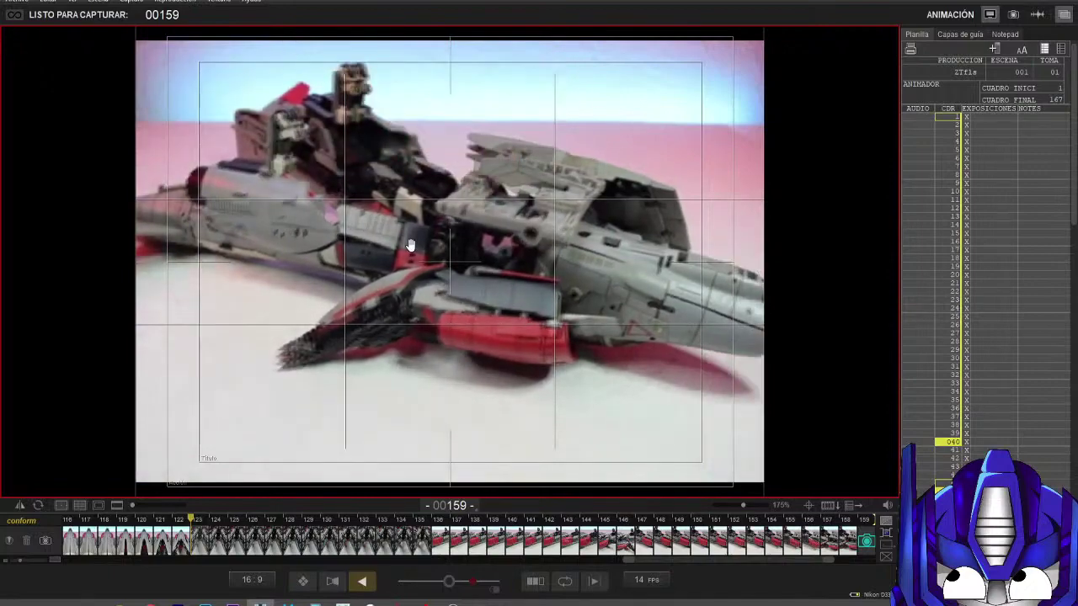
# Step: Step back through the latest poses and delete frame 156 from the timeline
pyautogui.press('Left')
pyautogui.press('Left')
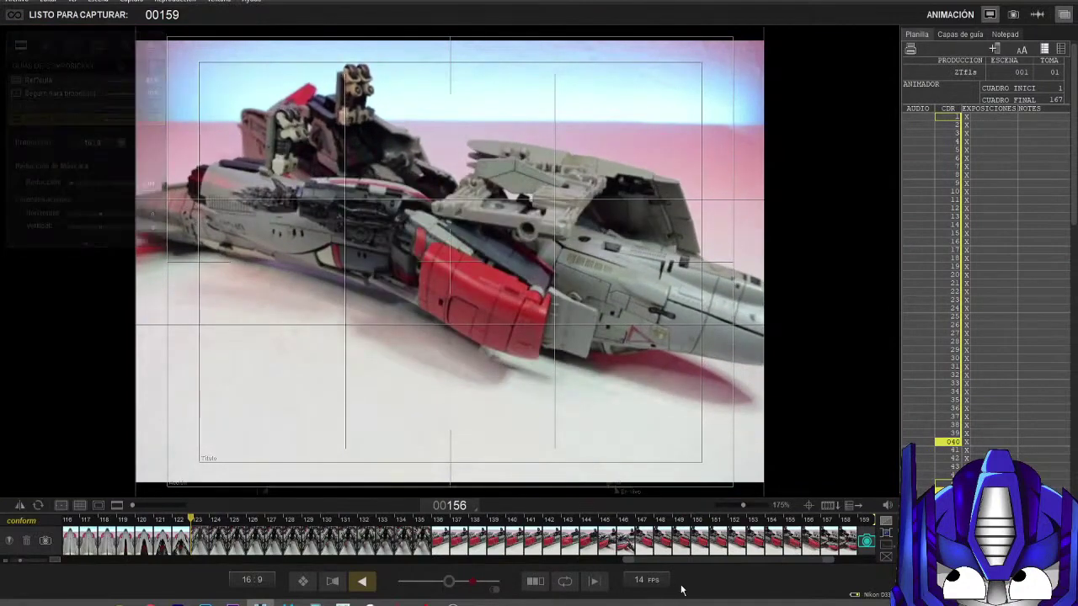
pyautogui.moveTo(708, 561); pyautogui.dragTo(744, 561)
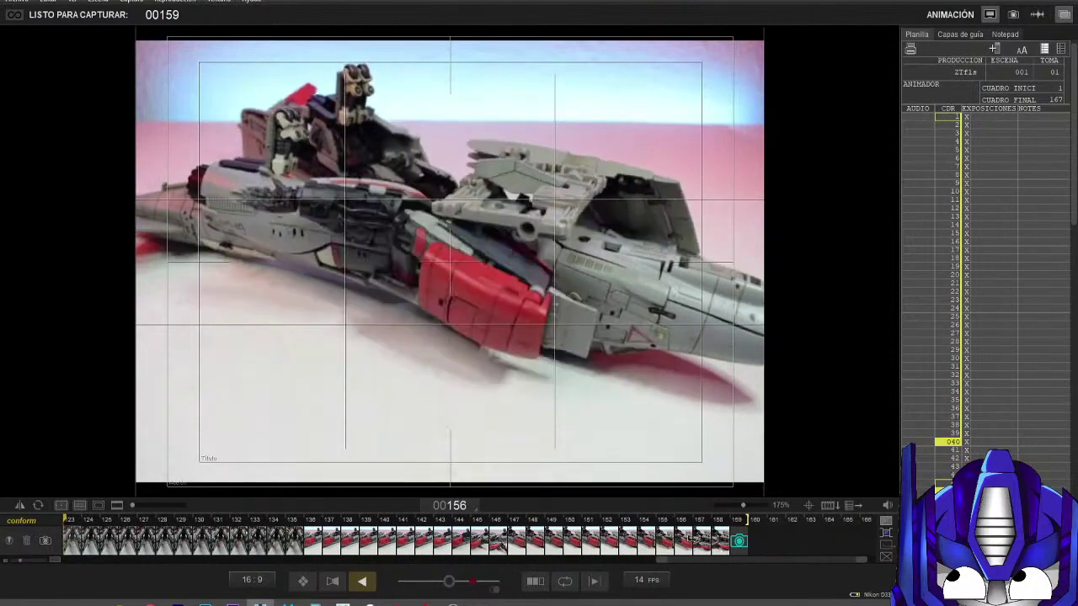
pyautogui.click(685, 543)
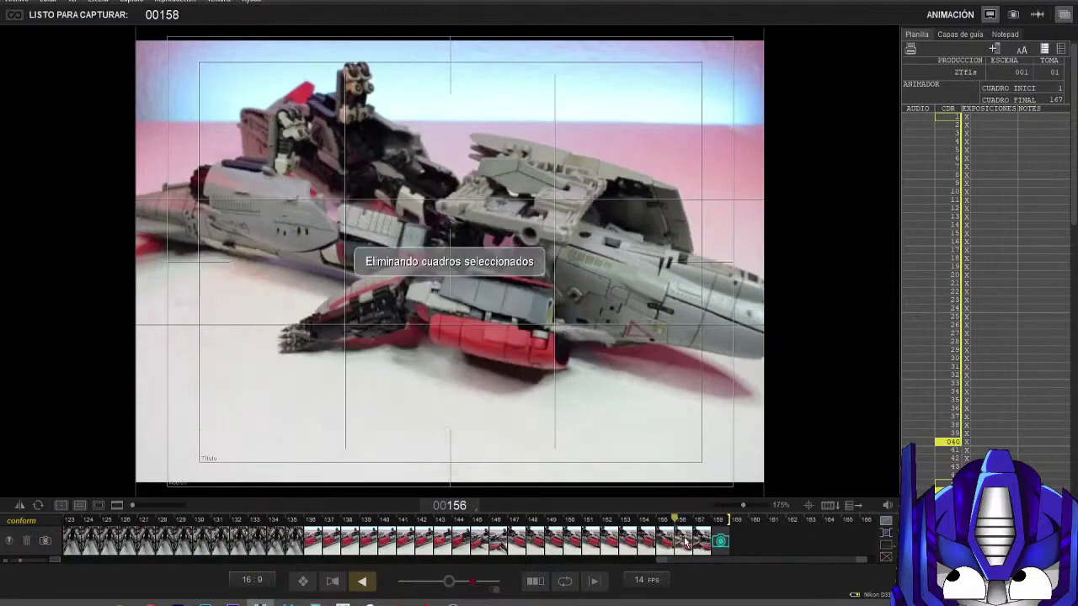
# Step: Review the recent poses backward one by one to frame 132, and return to the live view at frame 158
pyautogui.press('Left')
pyautogui.press('8')
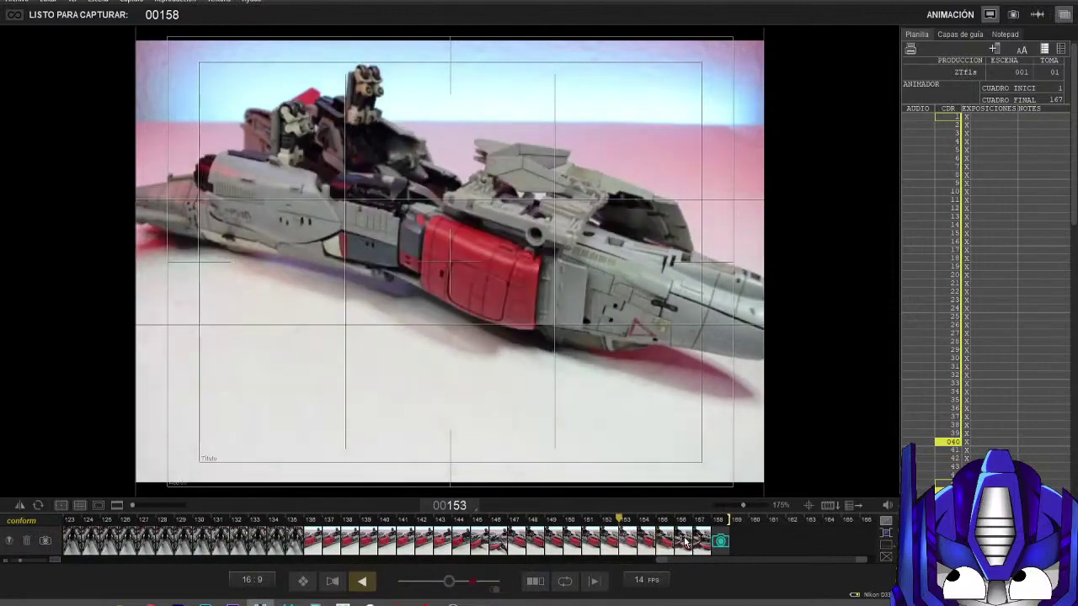
pyautogui.press('Left')
pyautogui.press('Left')
pyautogui.press('Left')
pyautogui.press('Left')
pyautogui.press('Left')
pyautogui.press('Left')
pyautogui.press('Left')
pyautogui.press('Left')
pyautogui.press('Left')
pyautogui.press('Left')
pyautogui.press('Left')
pyautogui.press('Left')
pyautogui.press('Left')
pyautogui.press('Left')
pyautogui.press('Left')
pyautogui.press('Left')
pyautogui.press('Left')
pyautogui.press('Left')
pyautogui.press('Left')
pyautogui.press('Left')
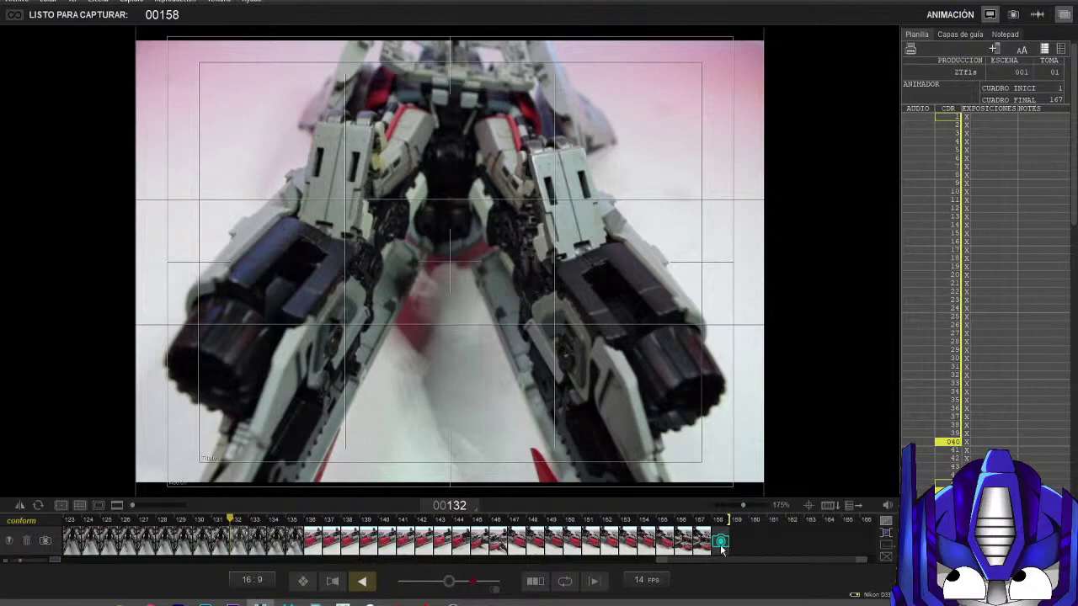
pyautogui.click(722, 547)
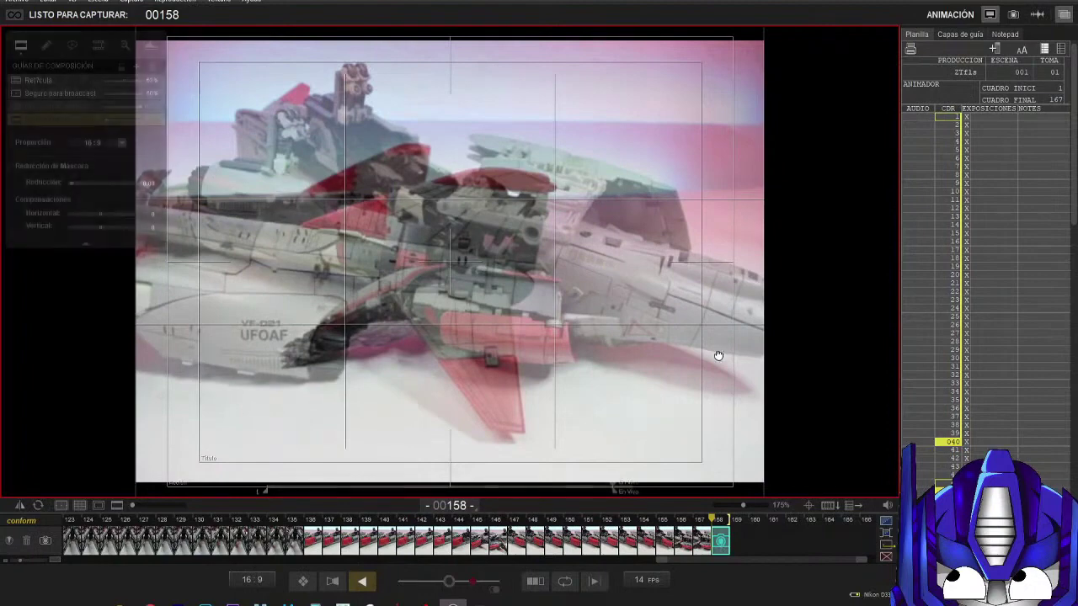
# Step: Capture frames 158 through 172 from a side angle on the jet's tail, holding the first pose through 164 while the red inner part shifts gradually
pyautogui.hotkey('ctrl', 'shift', 'Return')
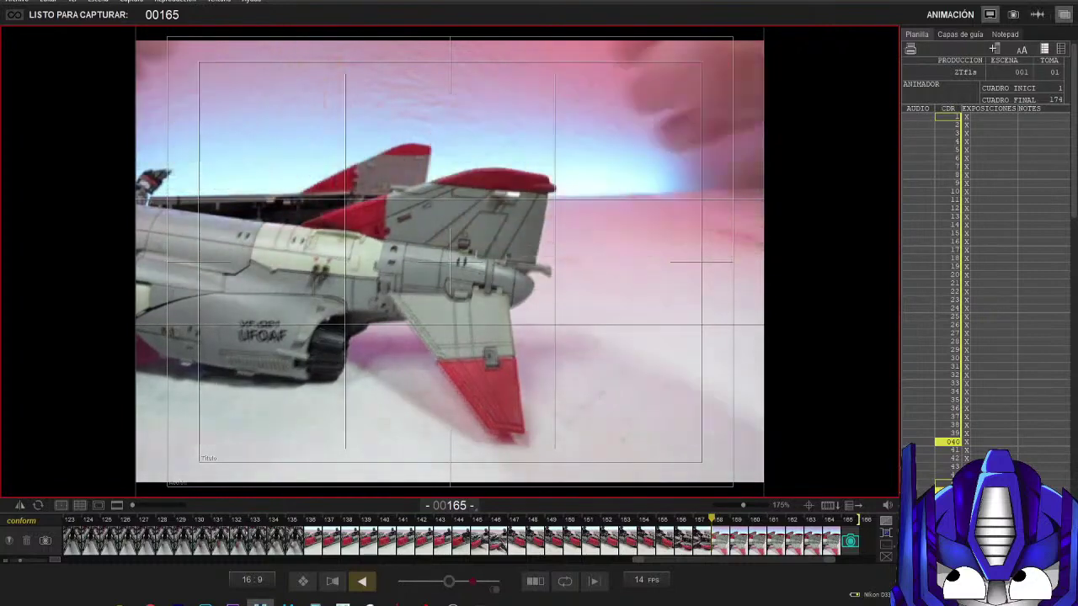
pyautogui.press('Return')
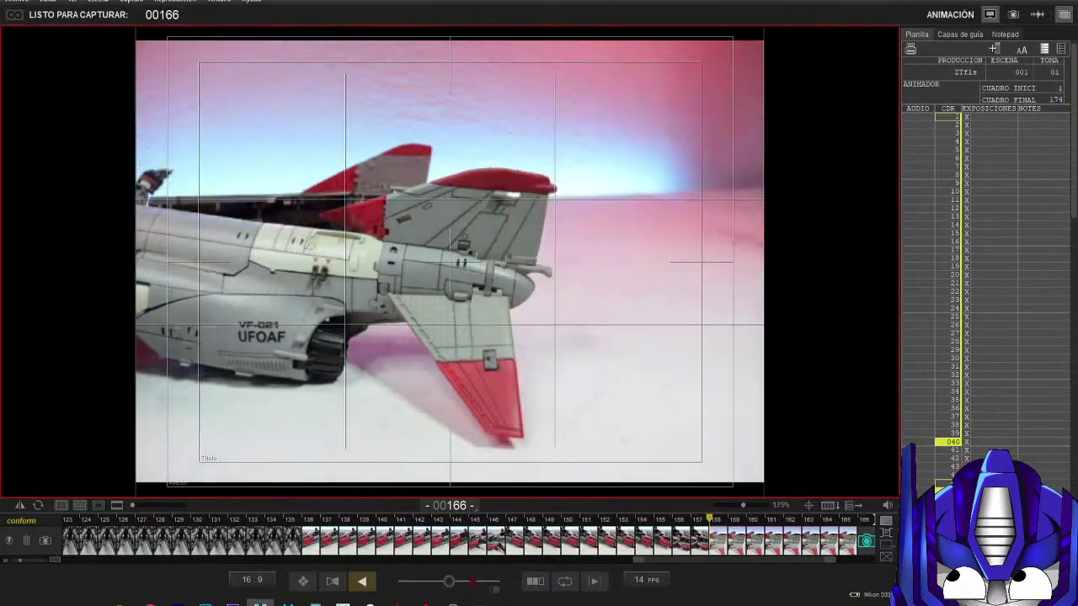
pyautogui.press('Return')
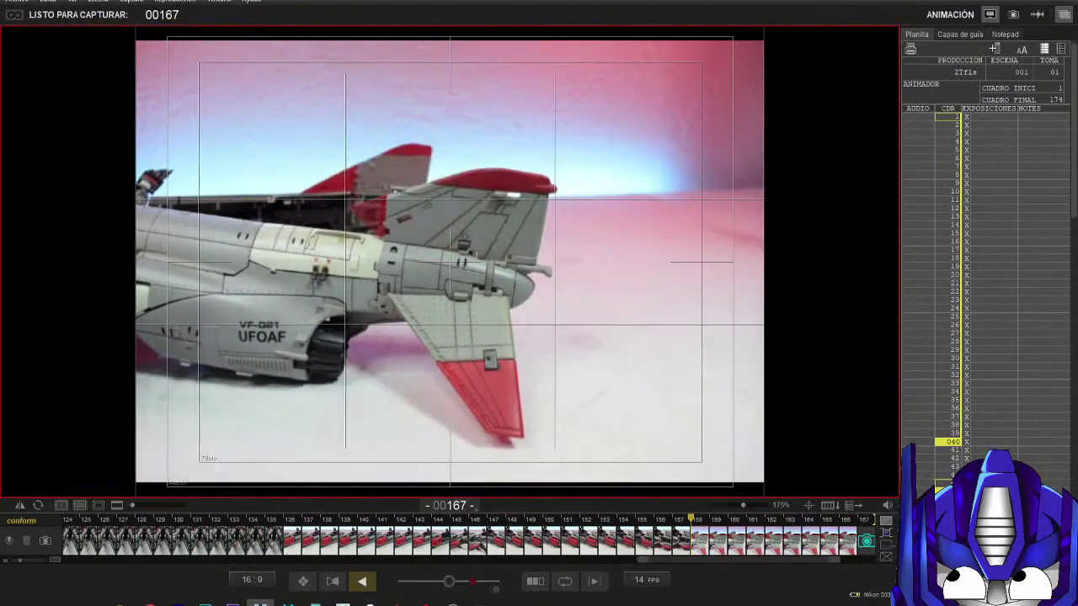
pyautogui.press('Return')
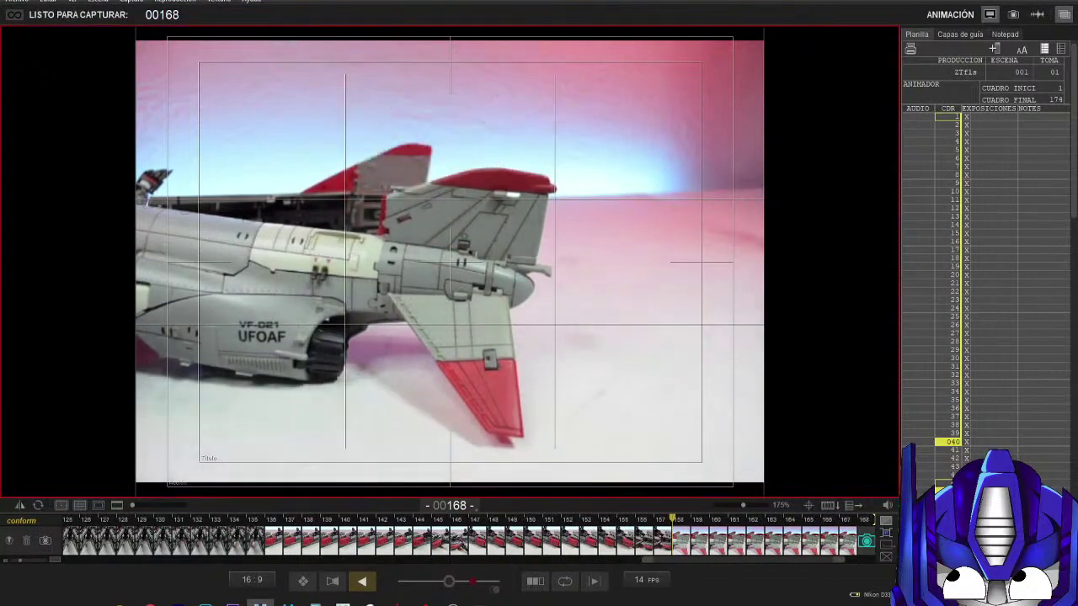
pyautogui.press('Return')
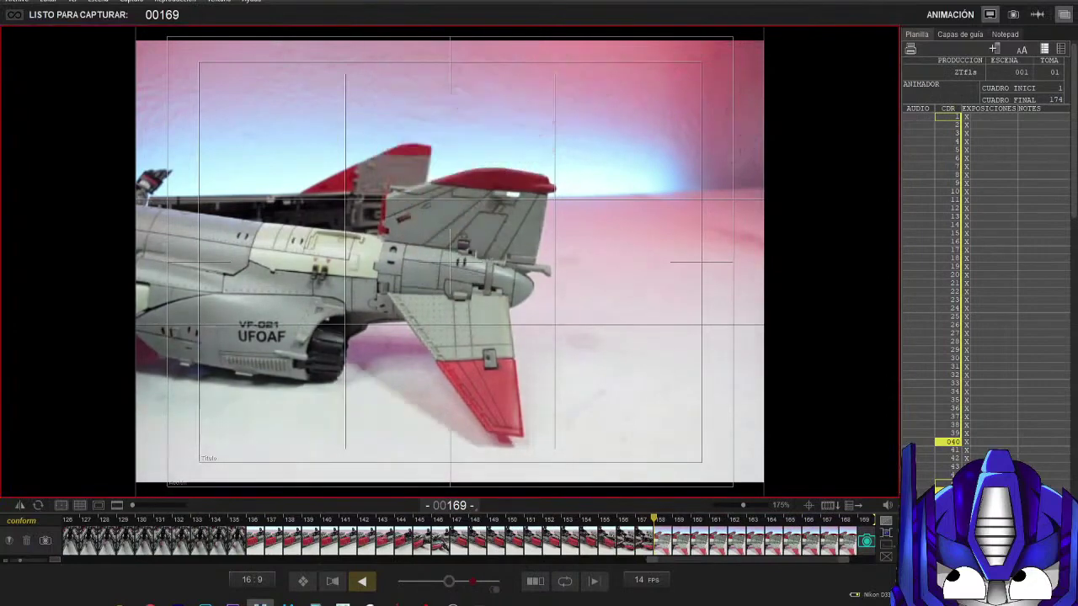
pyautogui.press('Return')
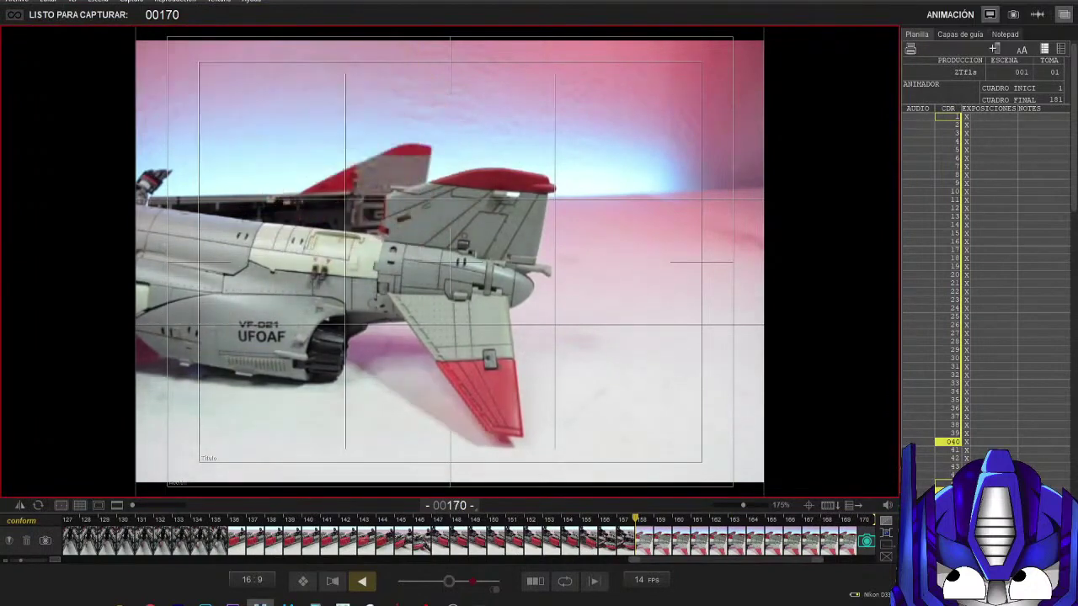
pyautogui.press('Return')
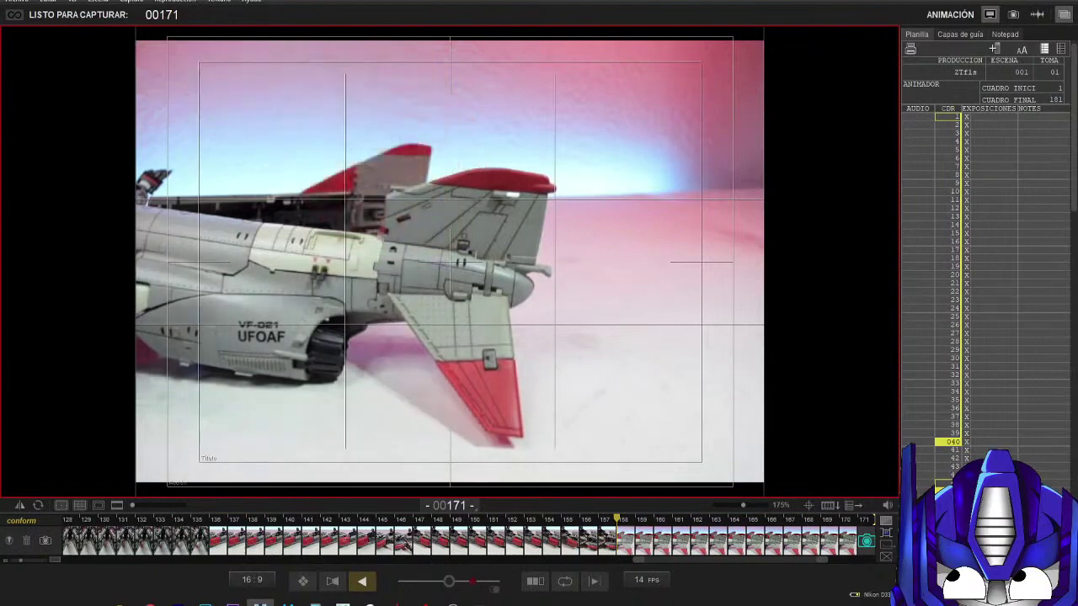
pyautogui.press('Return')
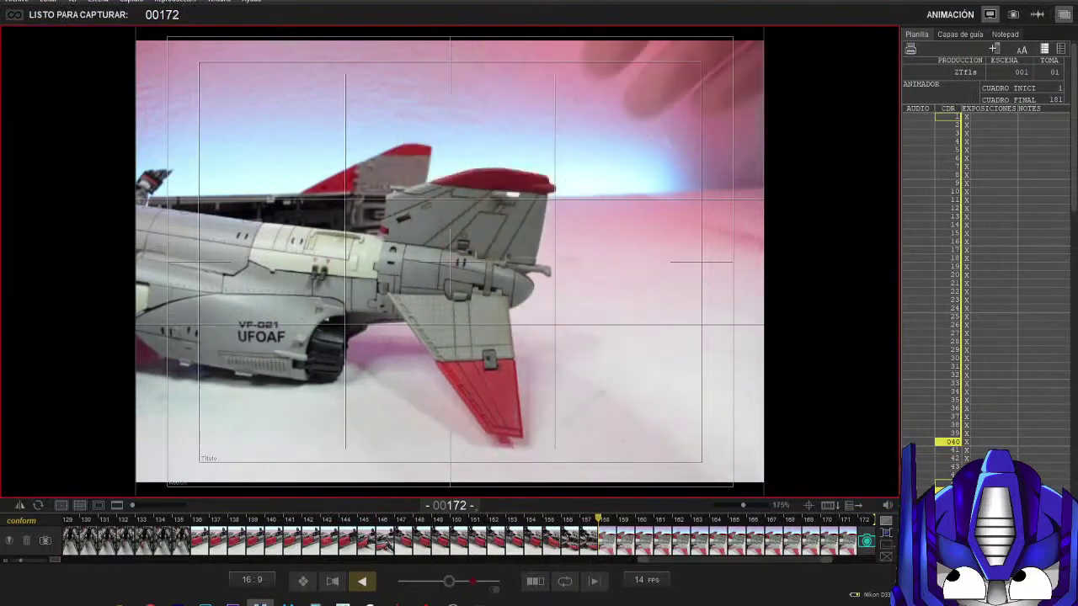
pyautogui.press('Return')
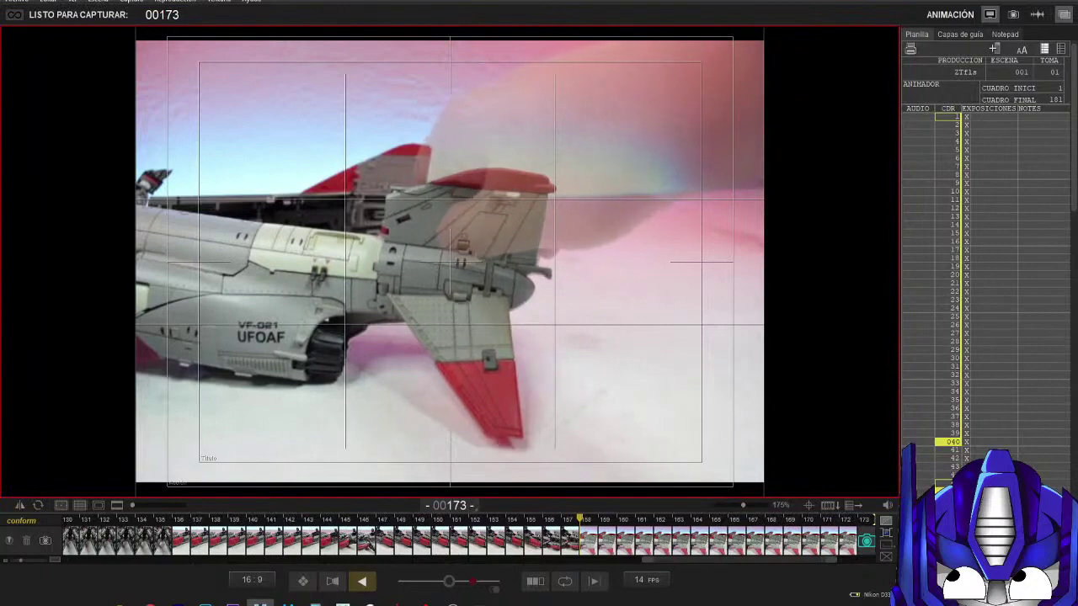
# Step: Capture frame 173 from the side angle on the jet's tail
pyautogui.press('Return')
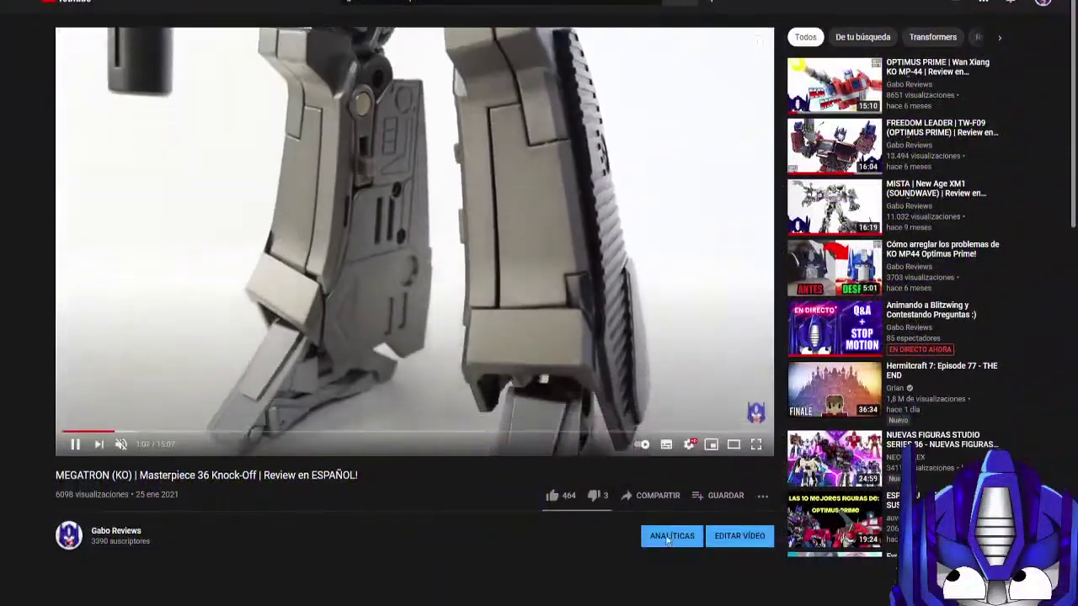
# Step: In YouTube, view the MEGATRON (KO) Masterpiece 36 review full screen, skipping ahead to the closing scenes and pausing on the gun mode at 14:53
pyautogui.click(755, 444)
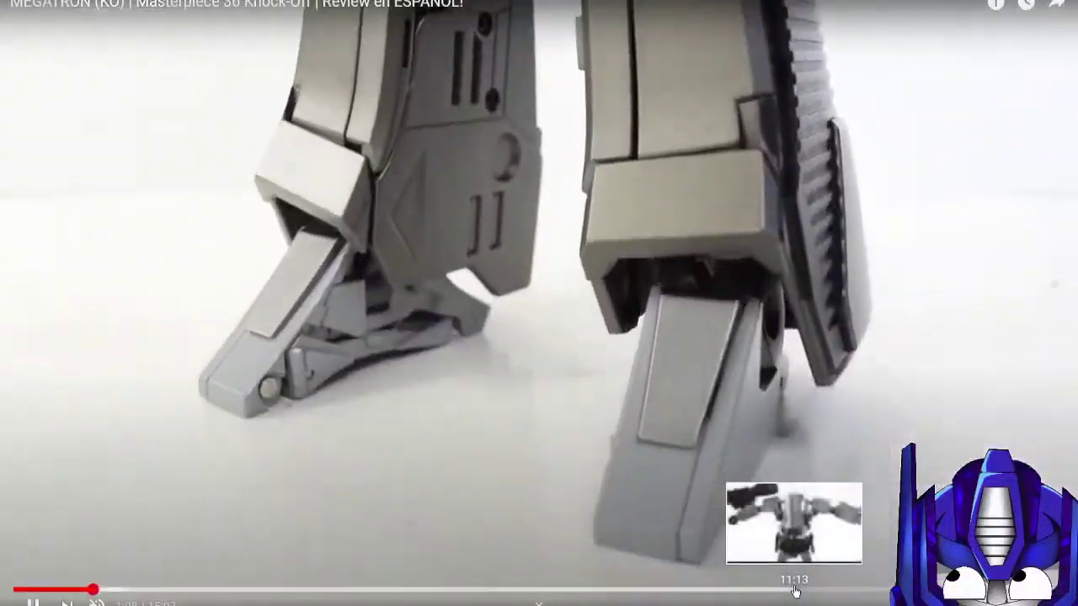
pyautogui.press('Escape')
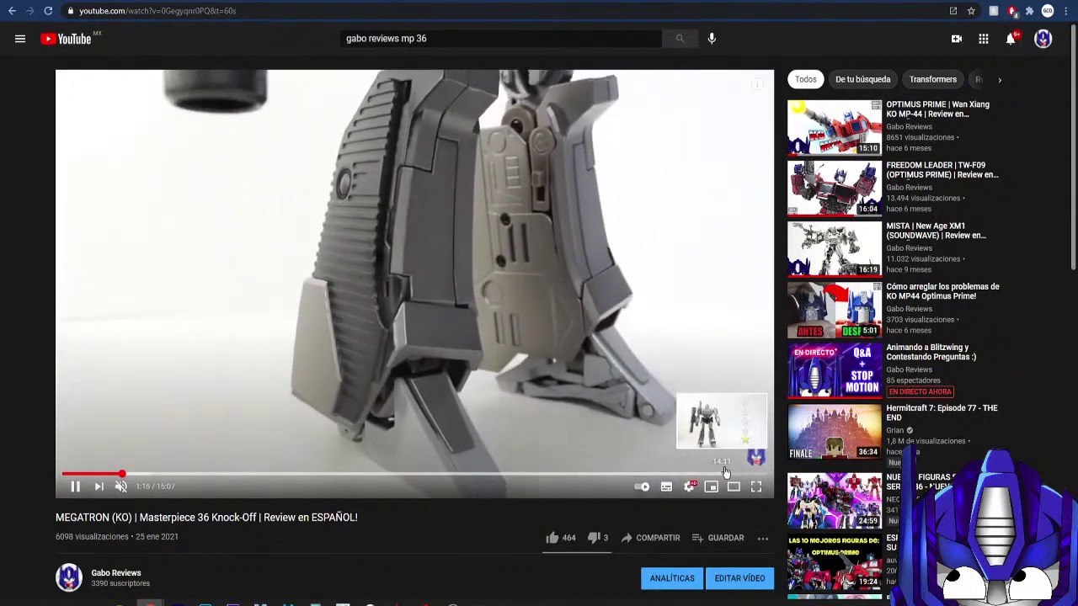
pyautogui.click(739, 476)
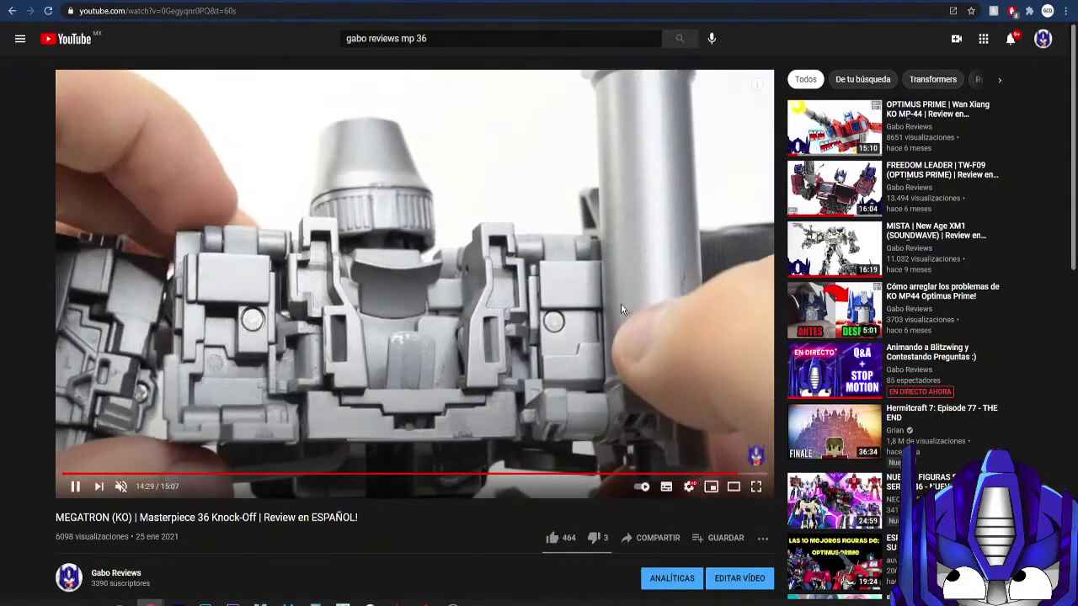
pyautogui.doubleClick(620, 305)
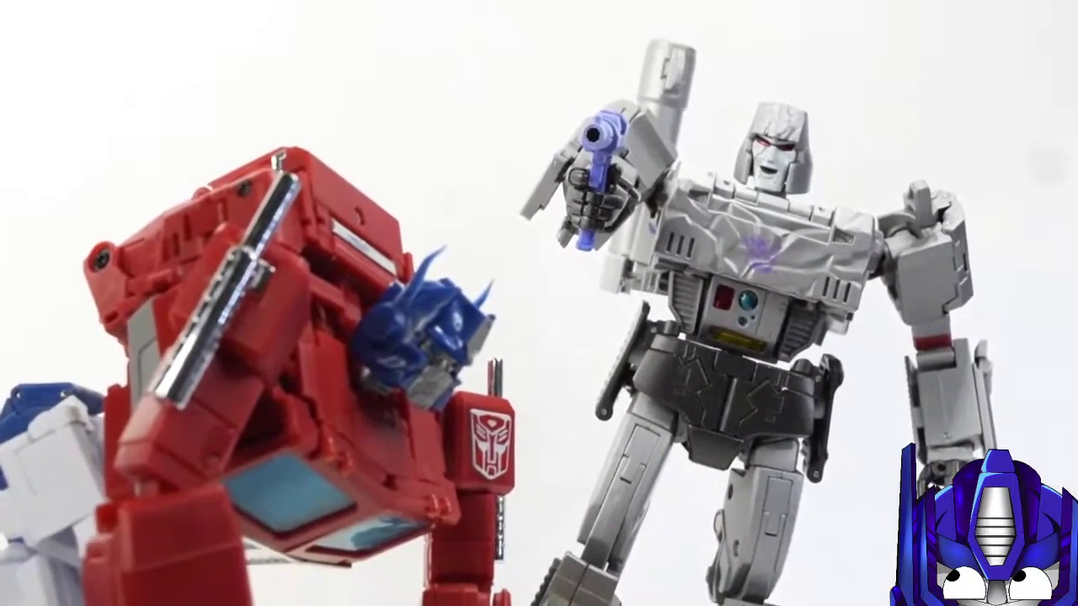
pyautogui.press('Right')
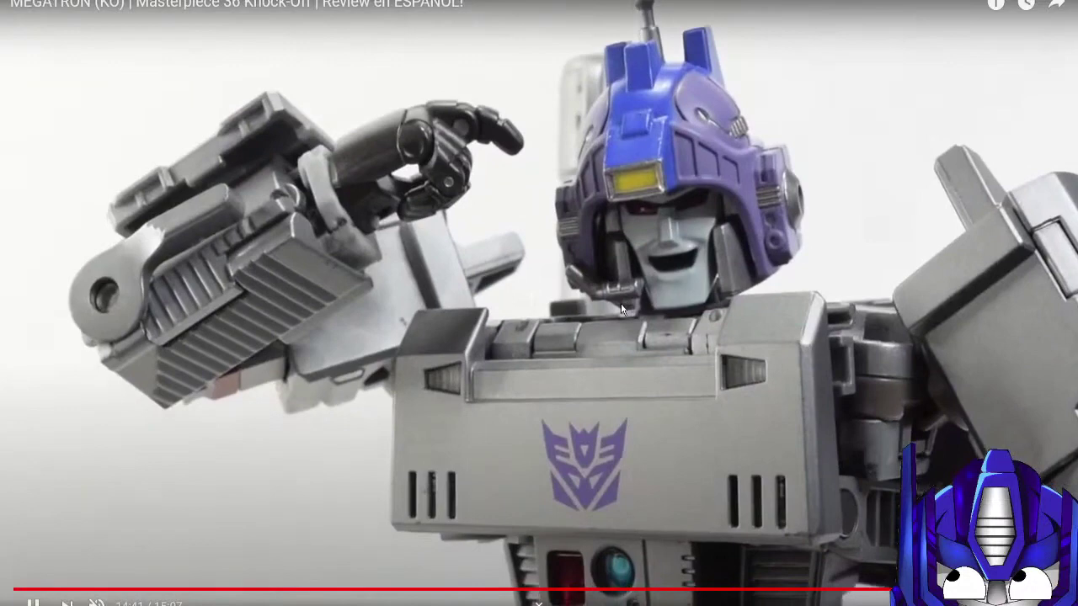
pyautogui.press('Right')
pyautogui.press('Right')
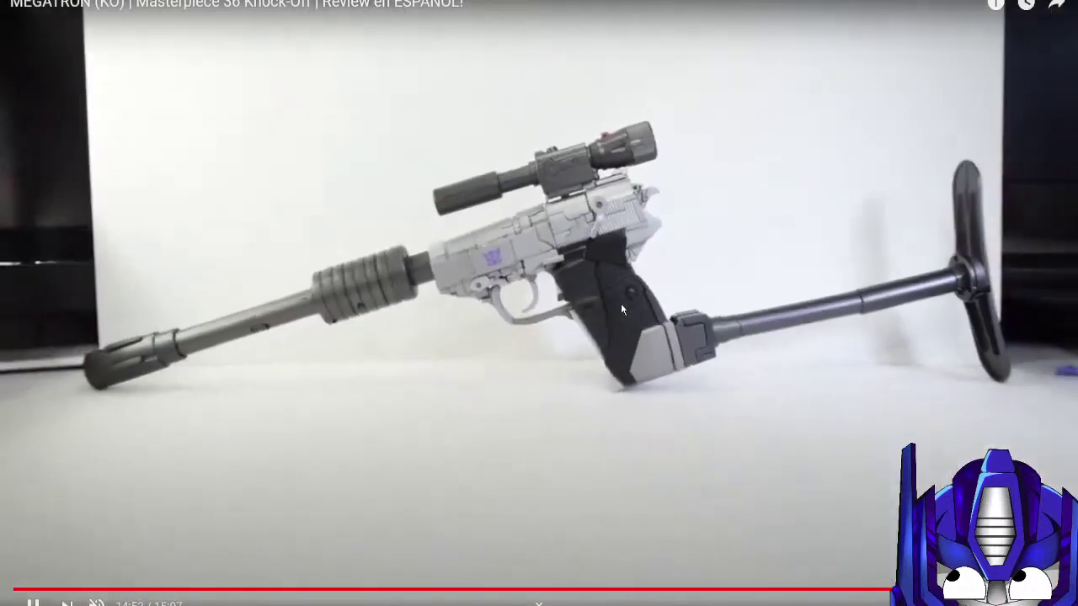
pyautogui.press('space')
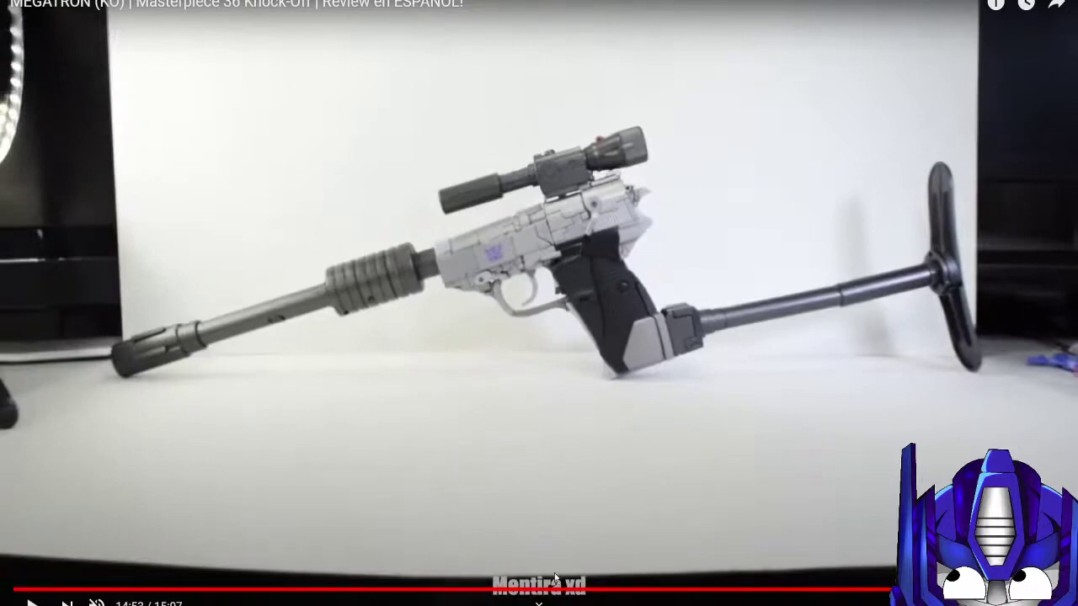
pyautogui.click(581, 496)
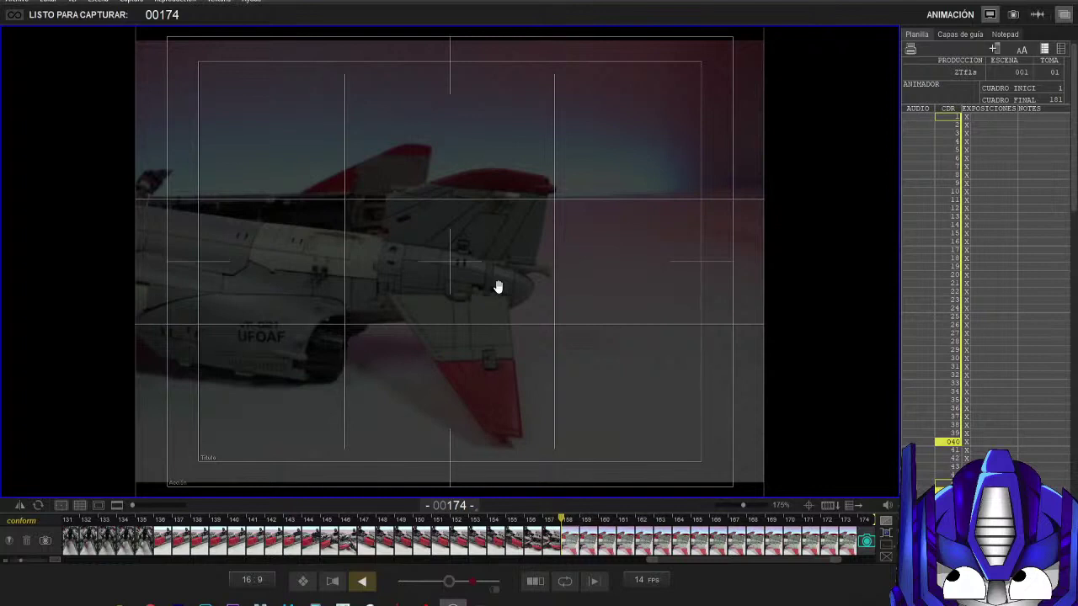
pyautogui.moveTo(255, 260)
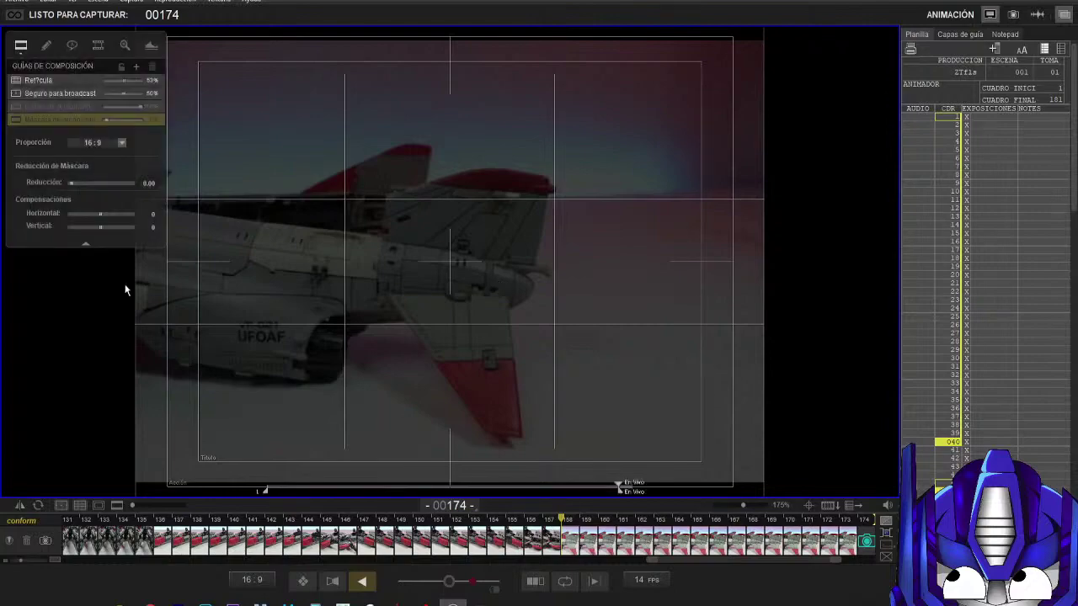
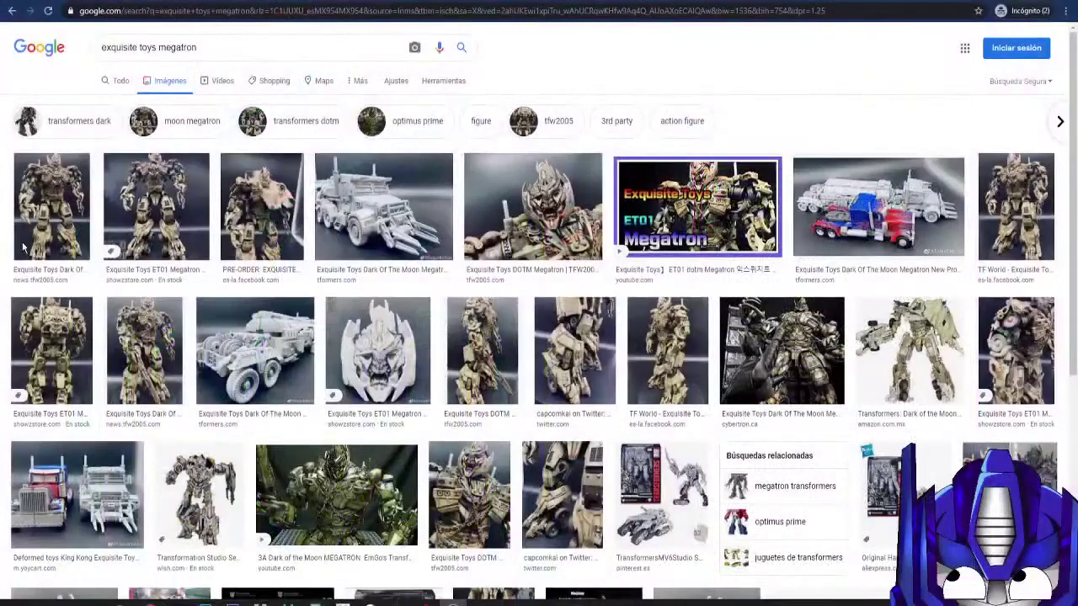
# Step: Browse the Exquisite Toys Megatron image results one by one, from the first robot photo to the Show.Z Store close-up of the arm wheels
pyautogui.click(51, 223)
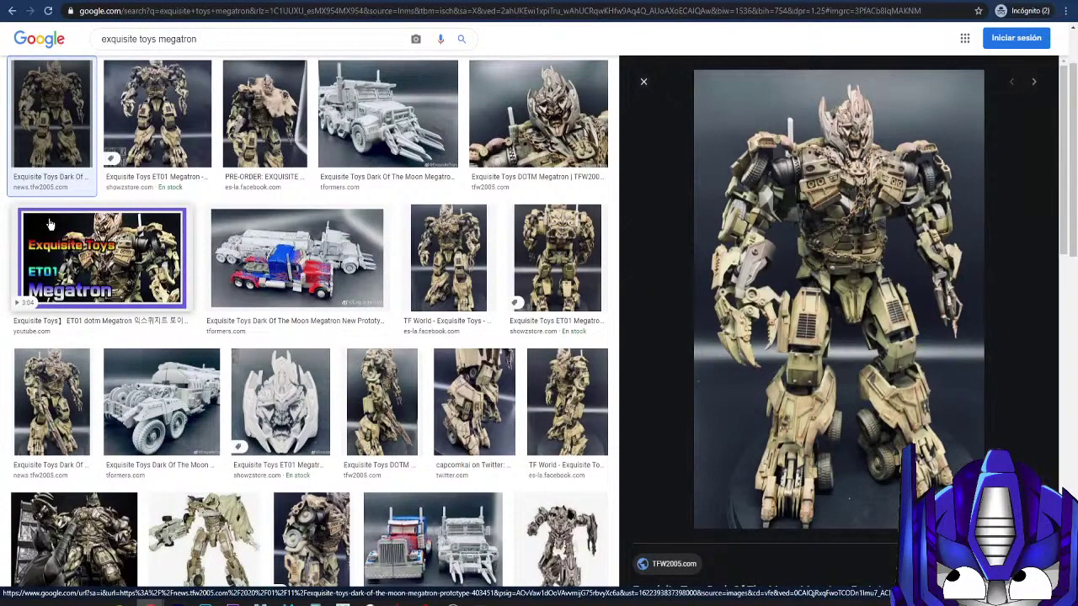
pyautogui.click(149, 122)
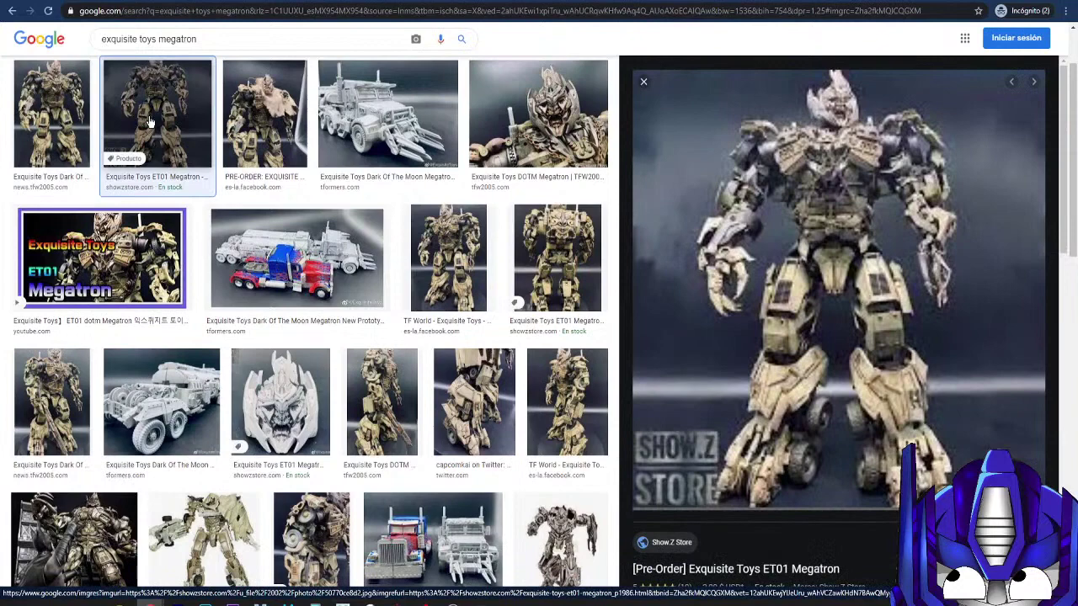
pyautogui.press('Right')
pyautogui.press('Right')
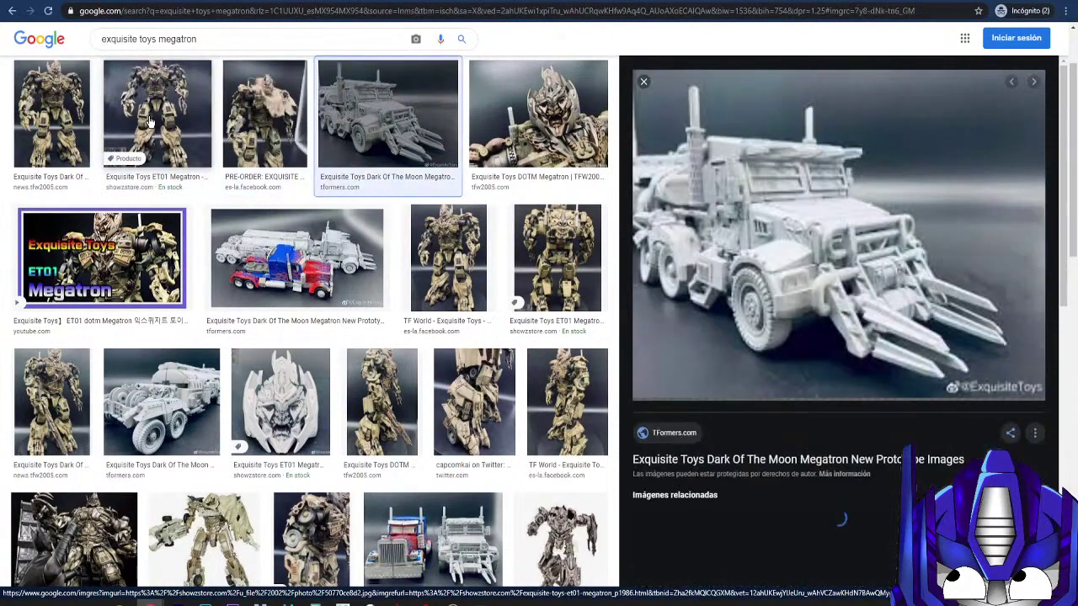
pyautogui.press('Right')
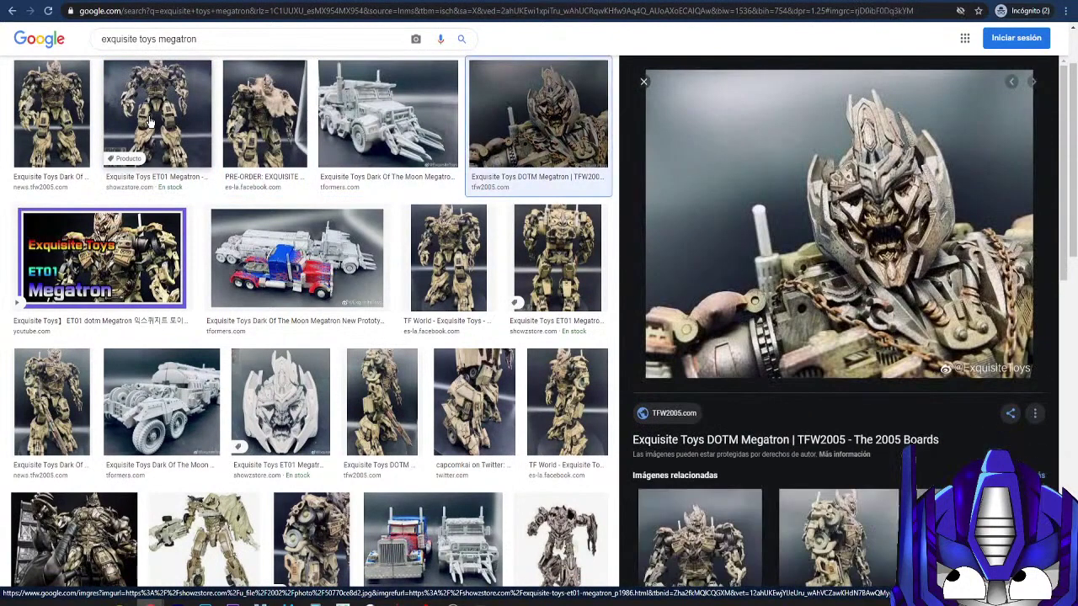
pyautogui.press('Right')
pyautogui.press('Right')
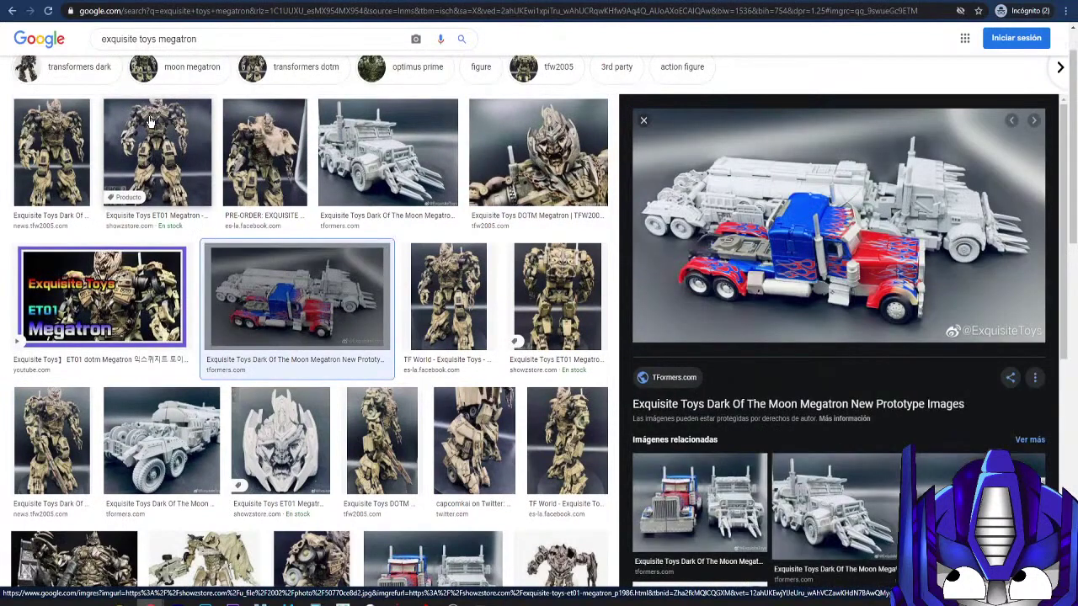
pyautogui.press('Right')
pyautogui.press('Right')
pyautogui.press('Right')
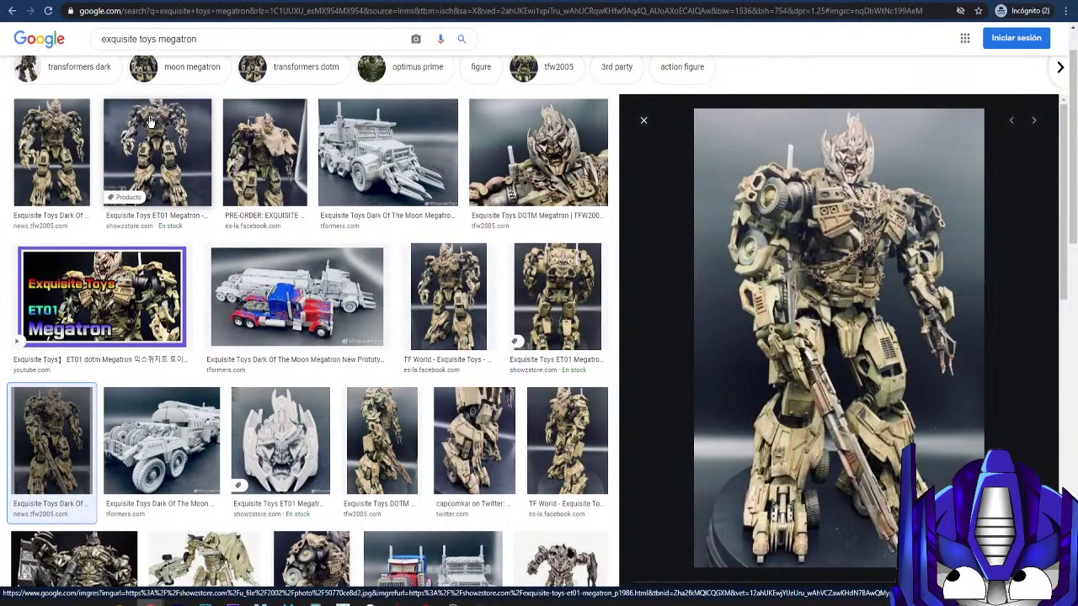
pyautogui.press('Right')
pyautogui.press('Right')
pyautogui.press('Right')
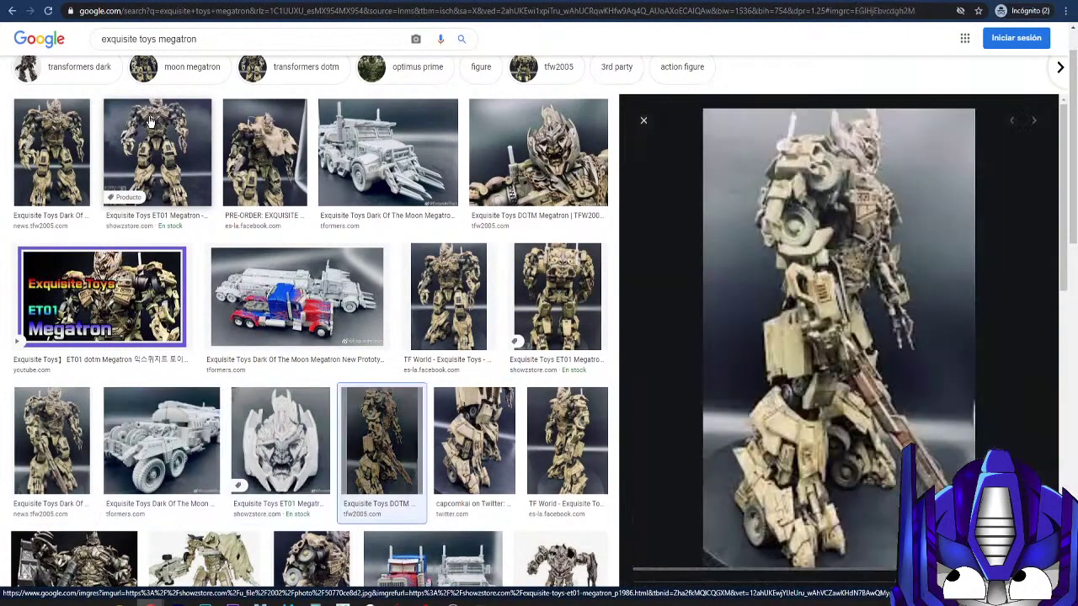
pyautogui.press('Right')
pyautogui.press('Right')
pyautogui.press('Right')
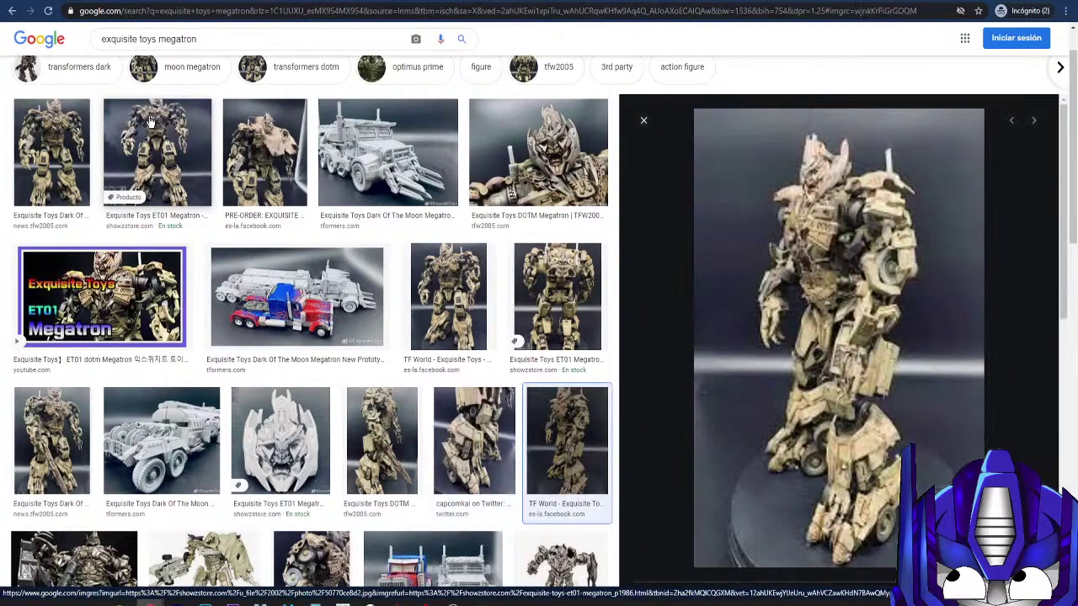
pyautogui.press('Right')
pyautogui.press('Right')
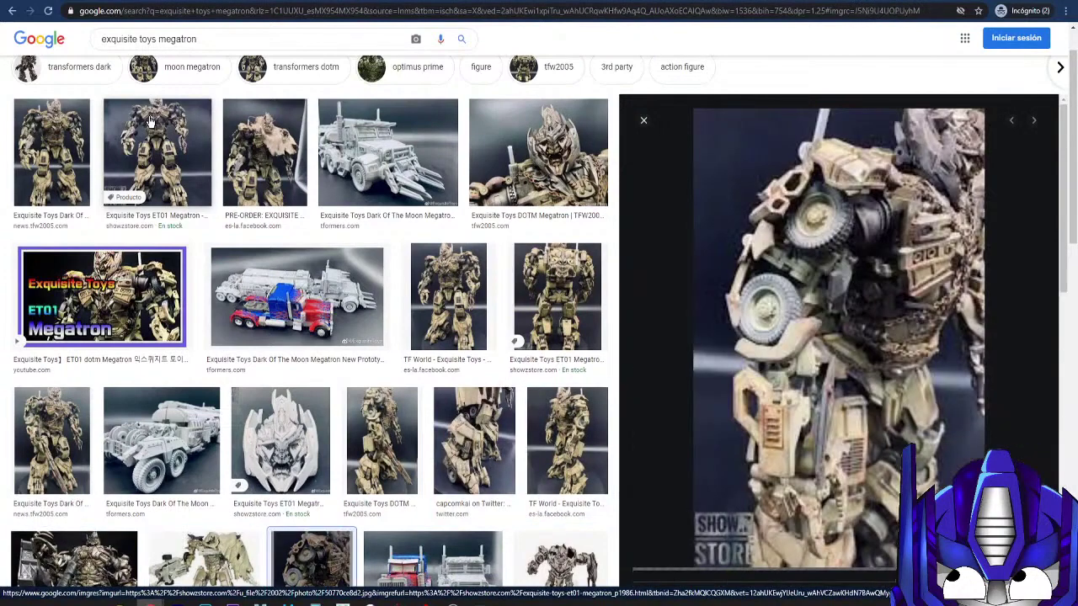
# Step: View the first Megatron robot photo again and the YoYCart picture of the grey truck beside the Optimus Prime truck
pyautogui.click(67, 105)
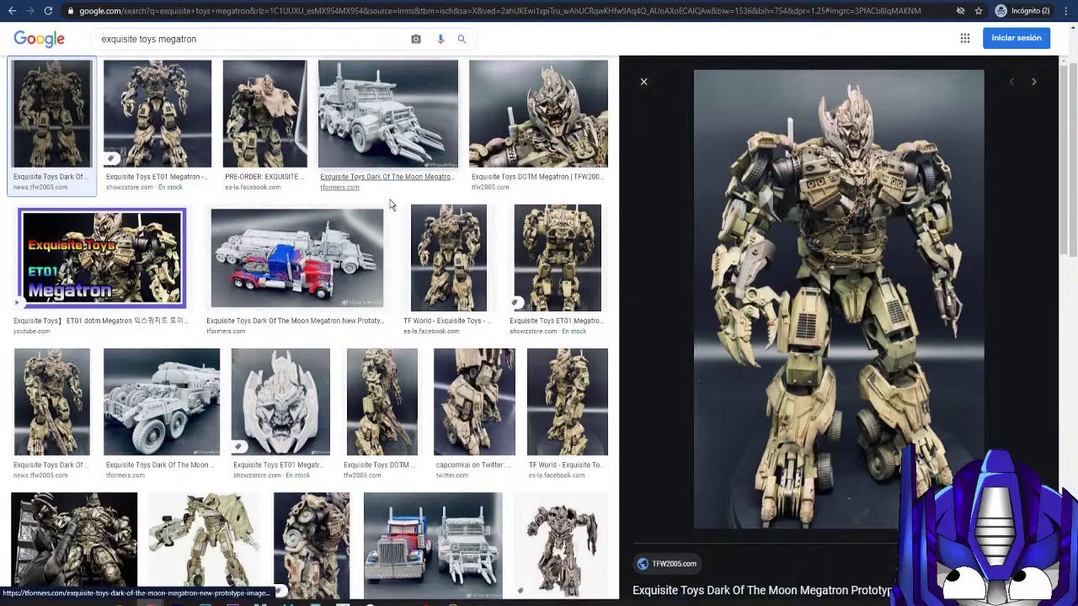
pyautogui.click(447, 541)
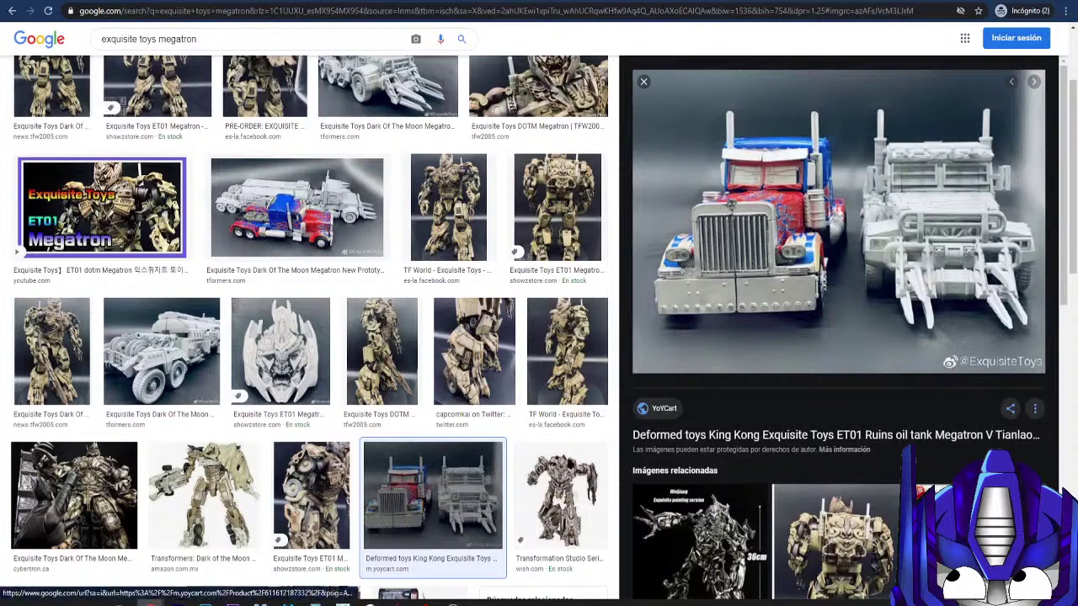
# Step: Open the Gabo Reviews YouTube channel in a new browser tab and display its Reviews playlist
pyautogui.hotkey('ctrl', 't')
pyautogui.write('youtube.com')
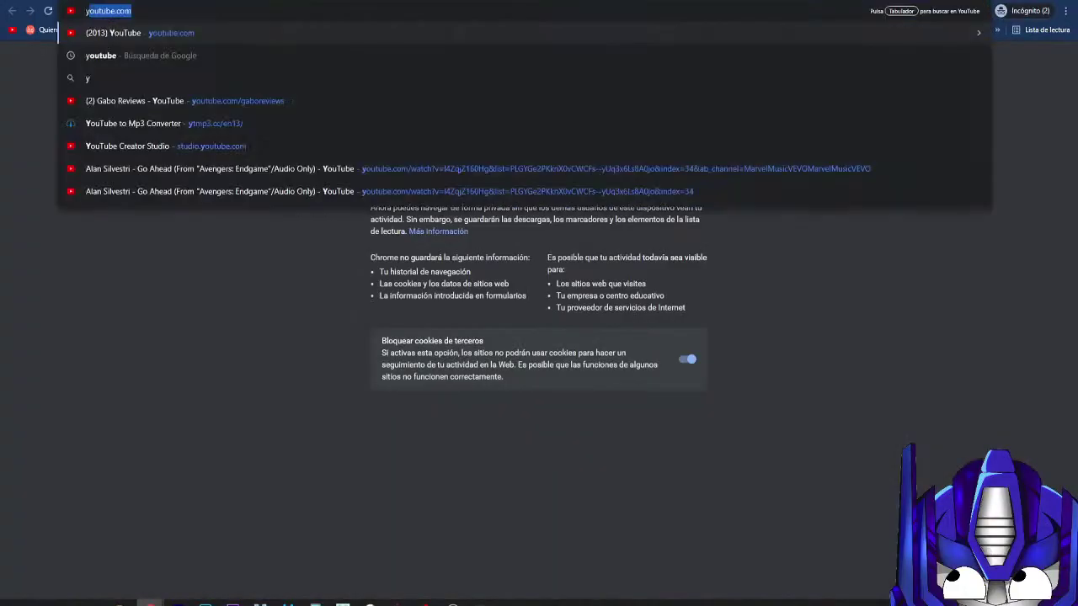
pyautogui.press('Down')
pyautogui.press('Return')
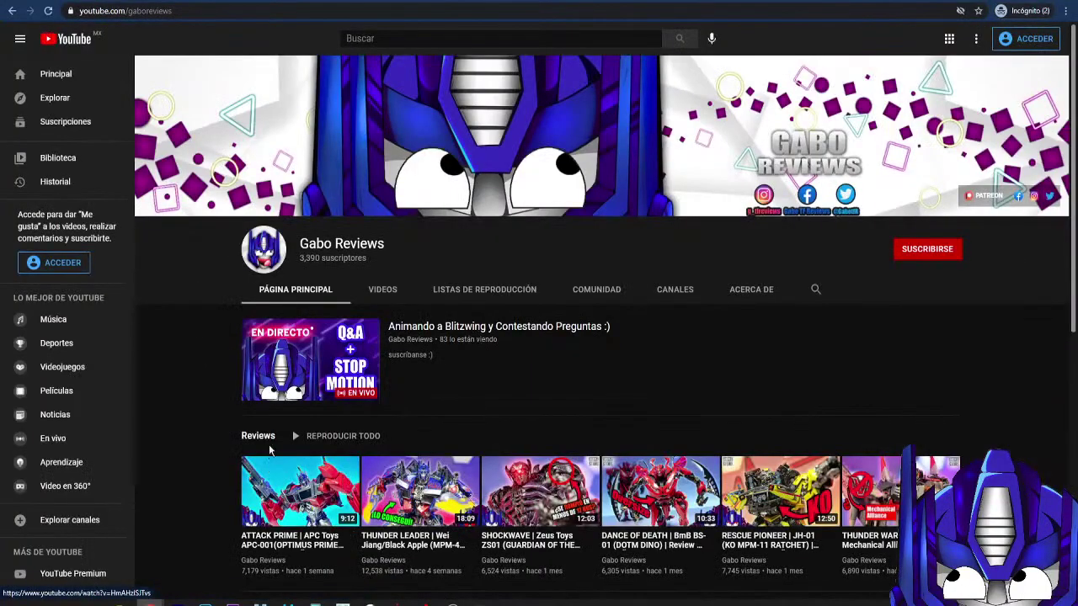
pyautogui.click(263, 438)
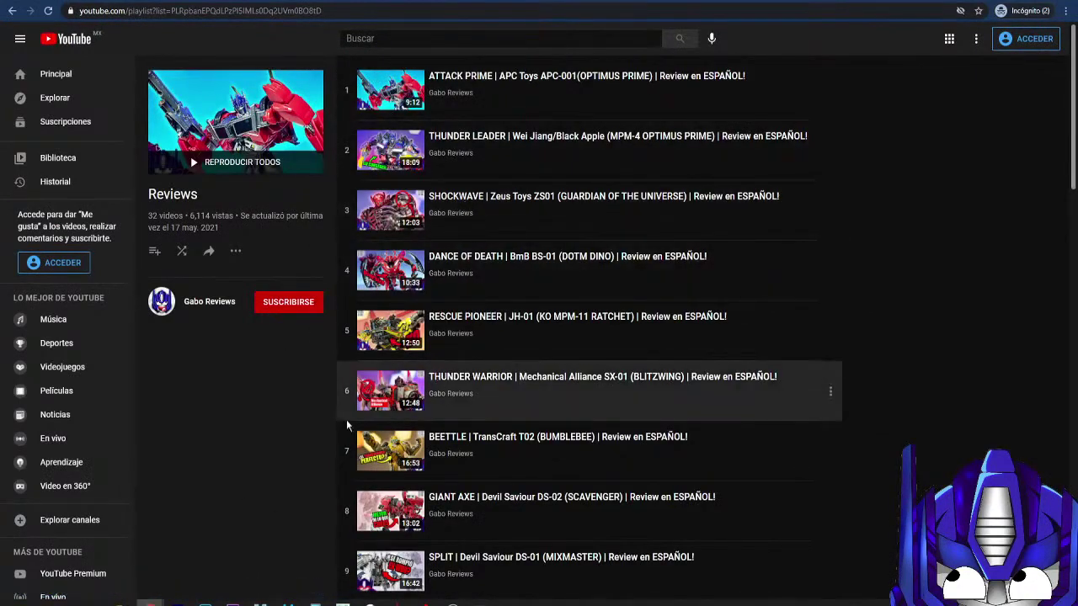
# Step: Look through the whole Reviews playlist down to video 32, and return to the Gabo Reviews channel page
pyautogui.scroll(-3, 367, 531)
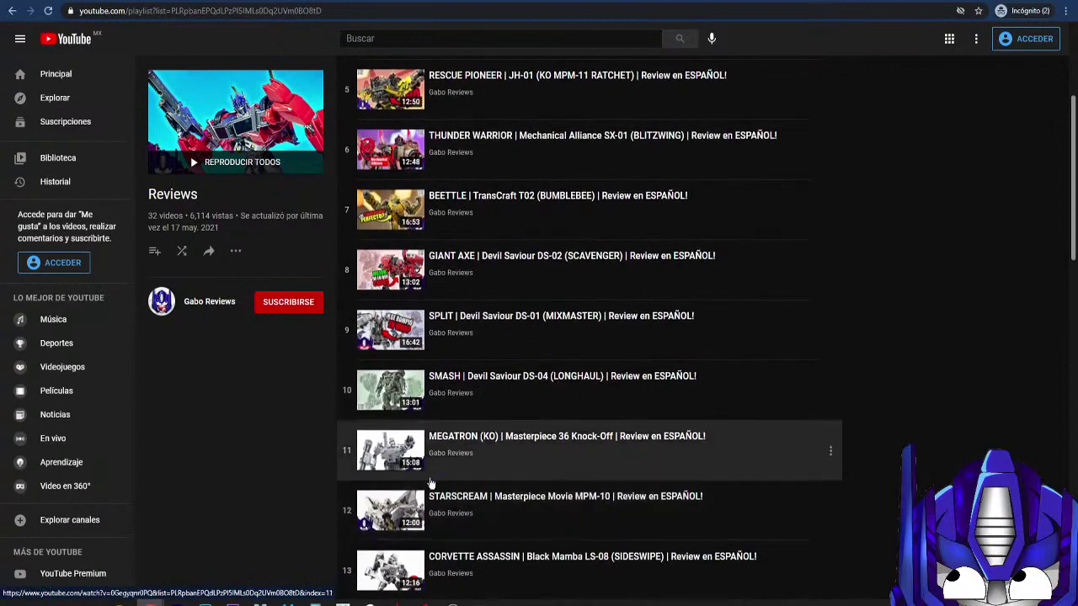
pyautogui.scroll(-1, 389, 445)
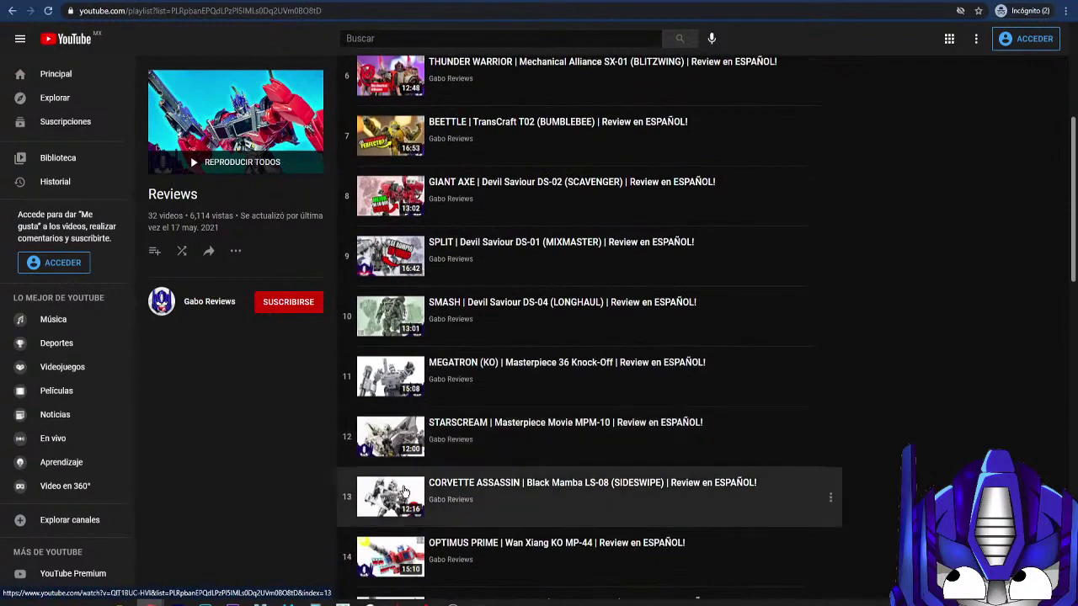
pyautogui.scroll(-2, 378, 503)
pyautogui.scroll(-3, 378, 503)
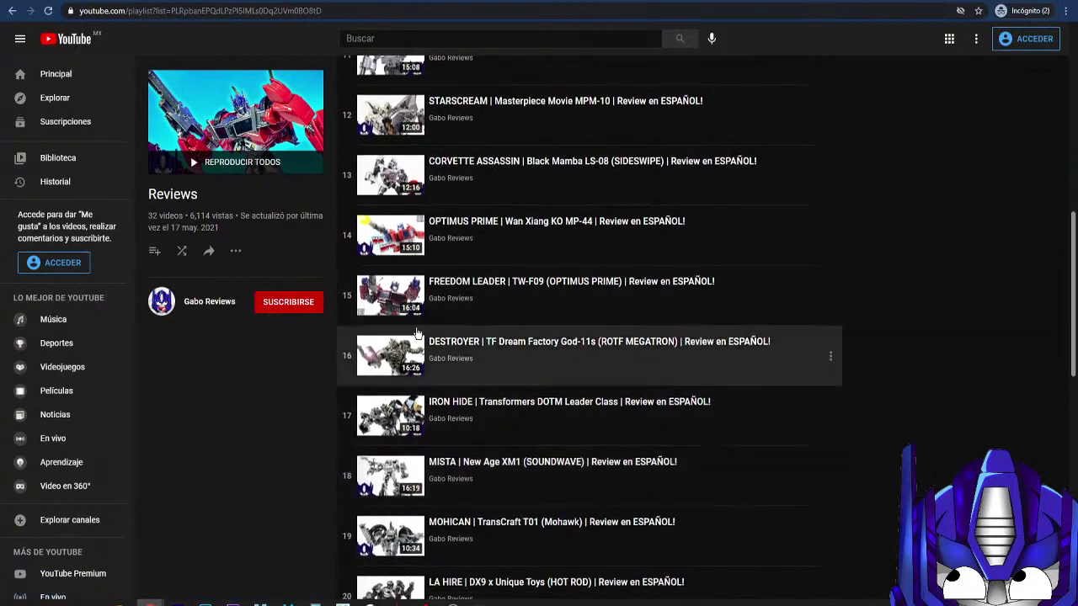
pyautogui.scroll(-1, 421, 446)
pyautogui.scroll(-3, 421, 446)
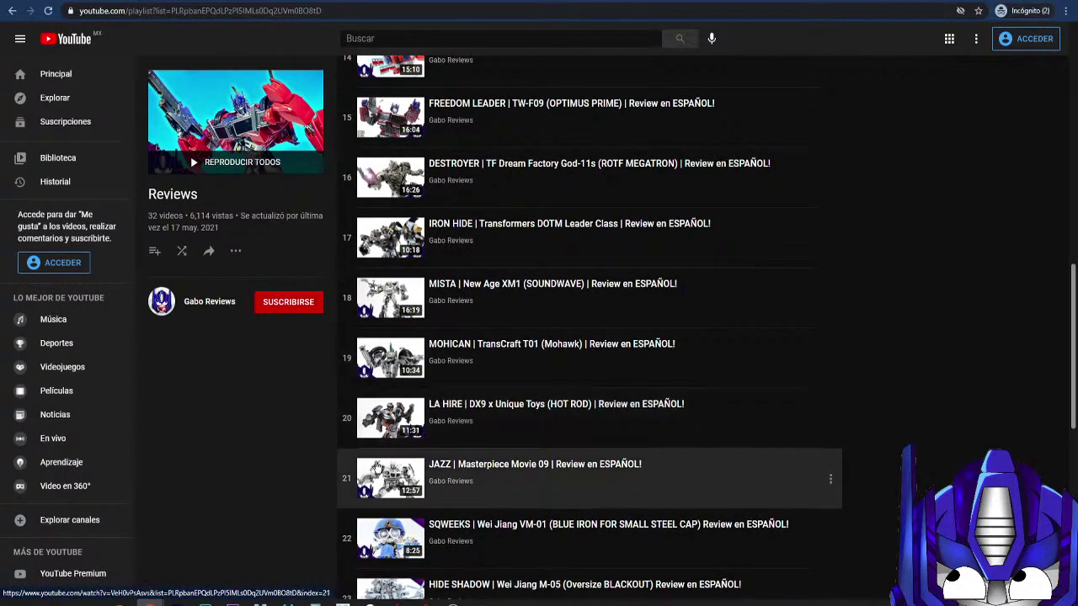
pyautogui.scroll(-1, 386, 471)
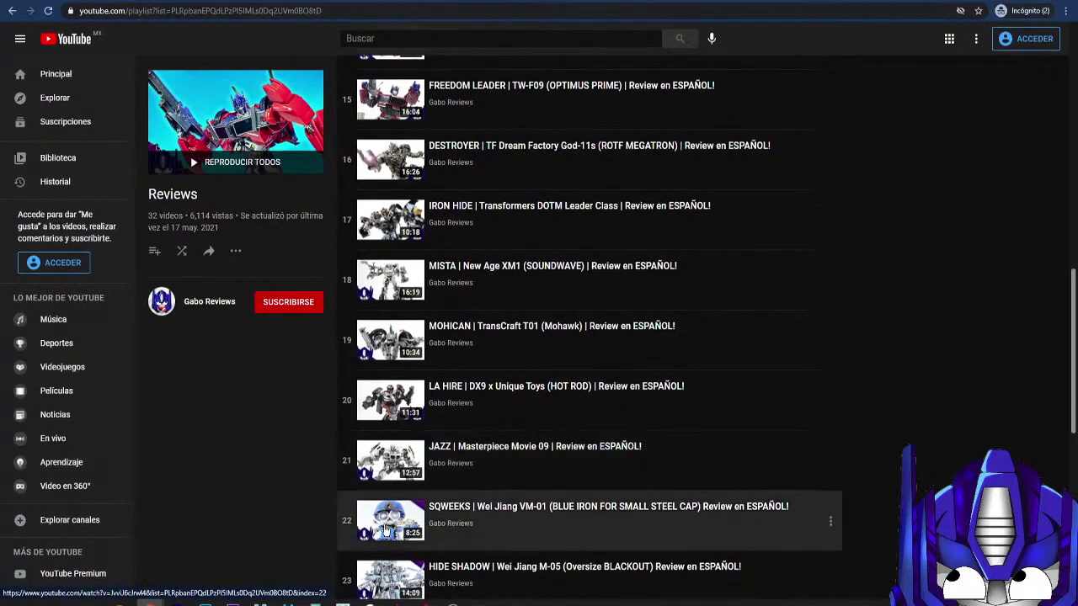
pyautogui.scroll(-1, 386, 526)
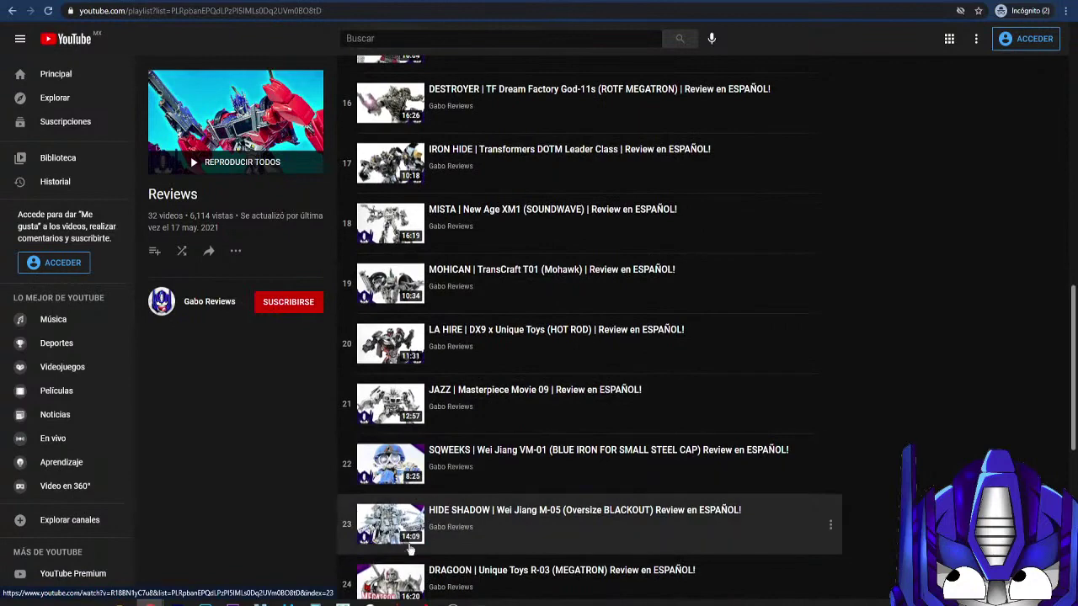
pyautogui.scroll(-4, 383, 529)
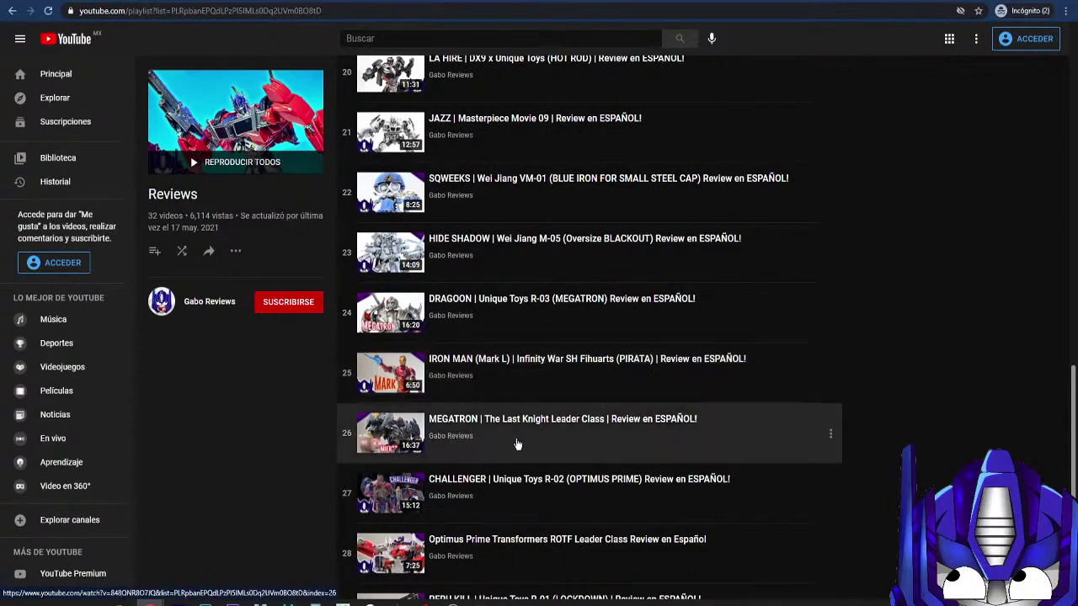
pyautogui.scroll(-3, 402, 474)
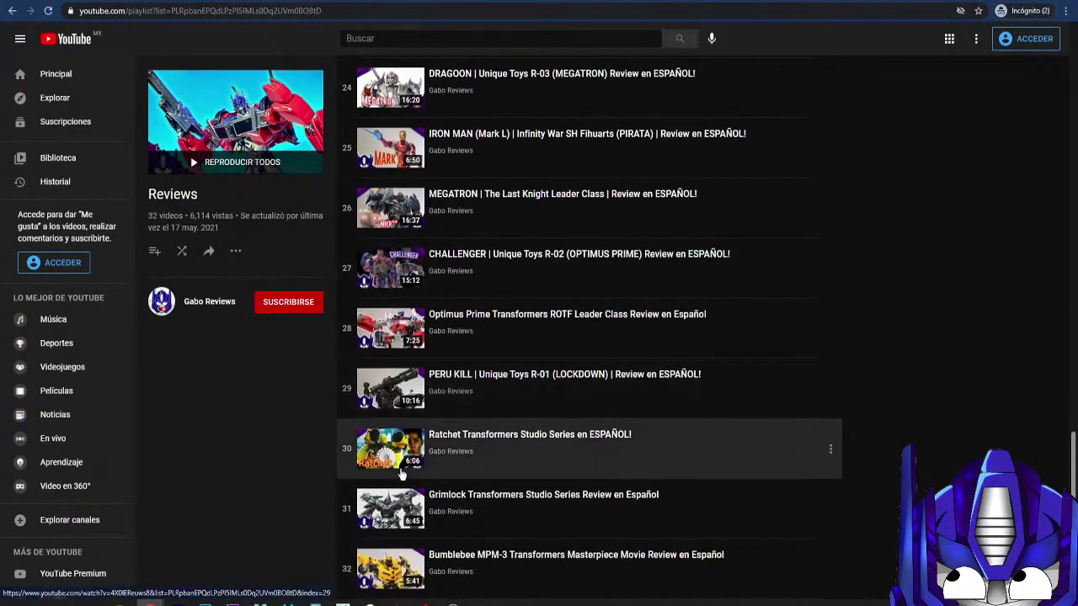
pyautogui.scroll(18, 402, 474)
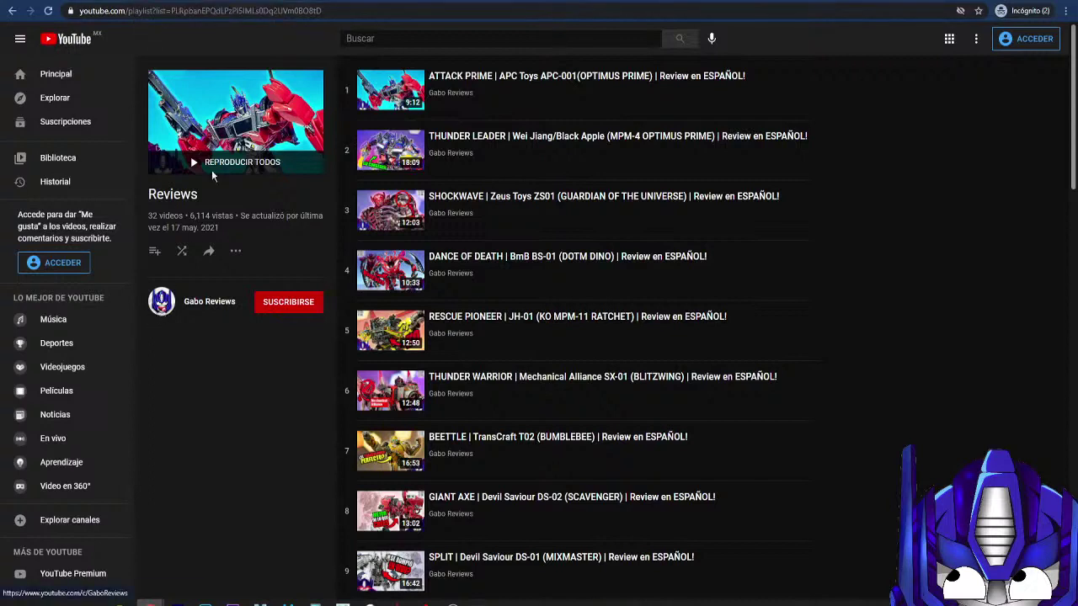
pyautogui.click(212, 301)
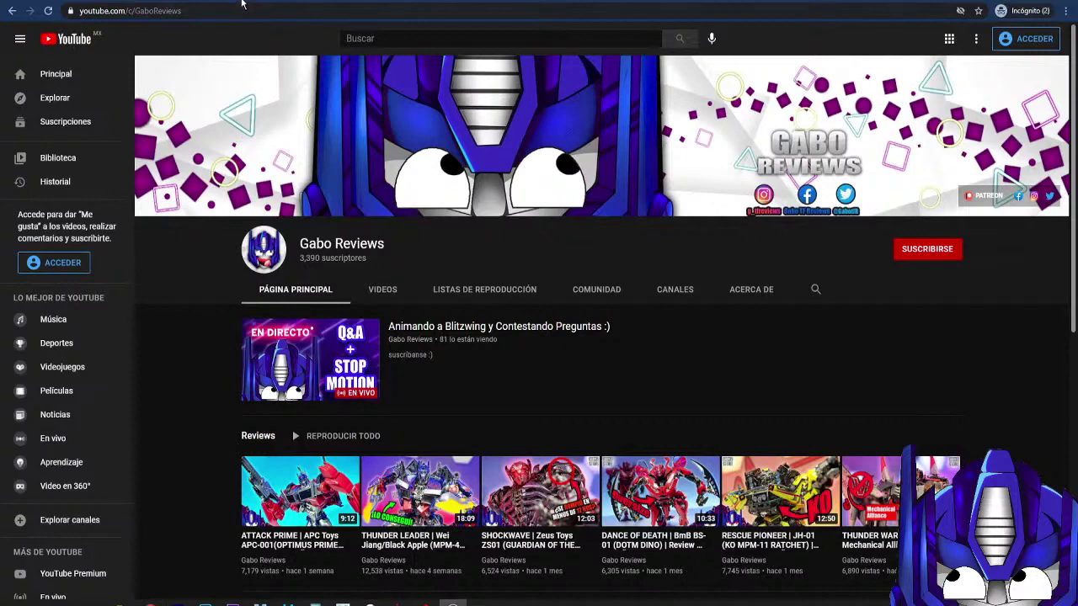
# Step: Search images for "sky linx mp" in a new tab, view the BestDealPlus space shuttle toy picture, and return to the Gabo Reviews channel
pyautogui.hotkey('ctrl', 'shift', 'n')
pyautogui.write('sky linx')
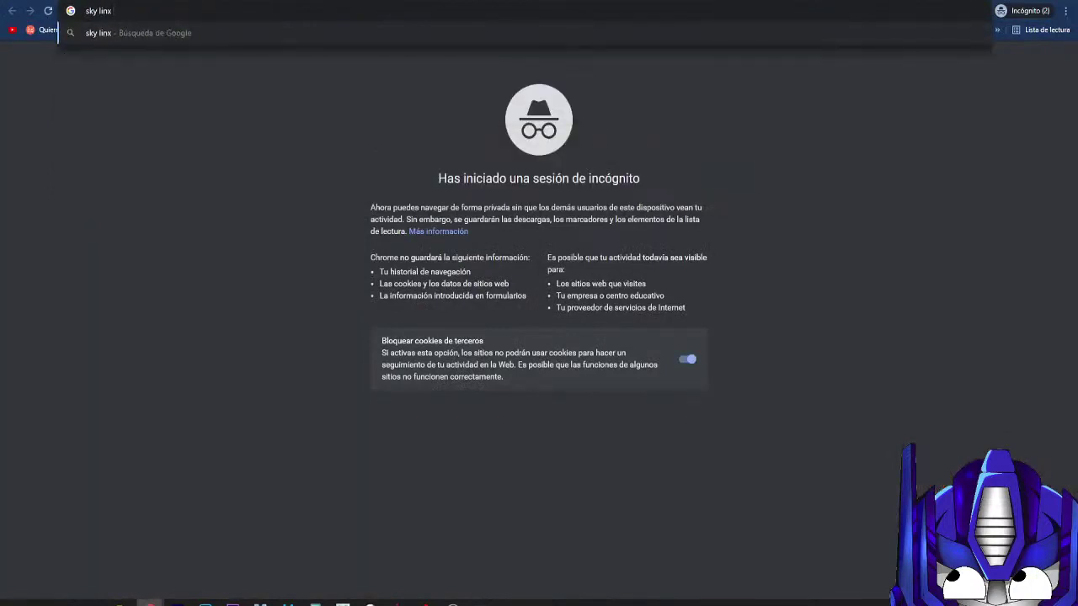
pyautogui.write(' mp')
pyautogui.press('Return')
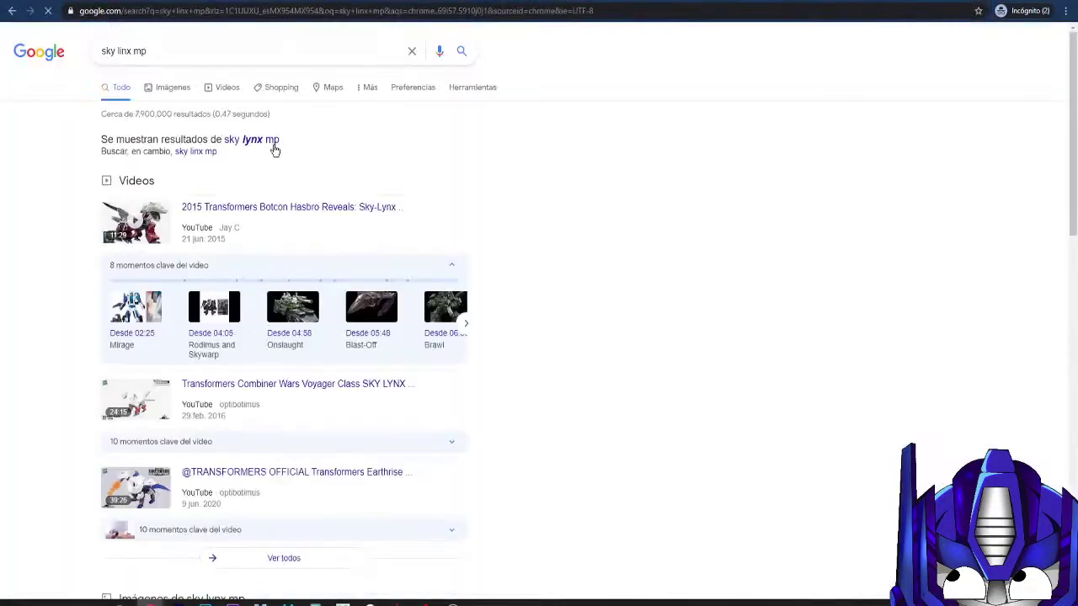
pyautogui.click(174, 88)
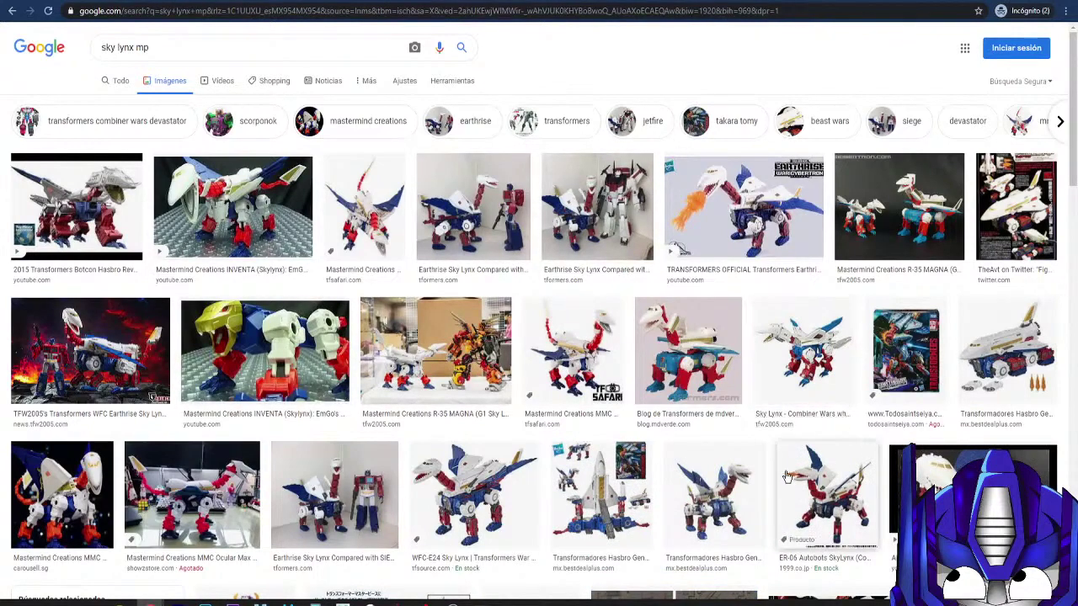
pyautogui.click(1007, 350)
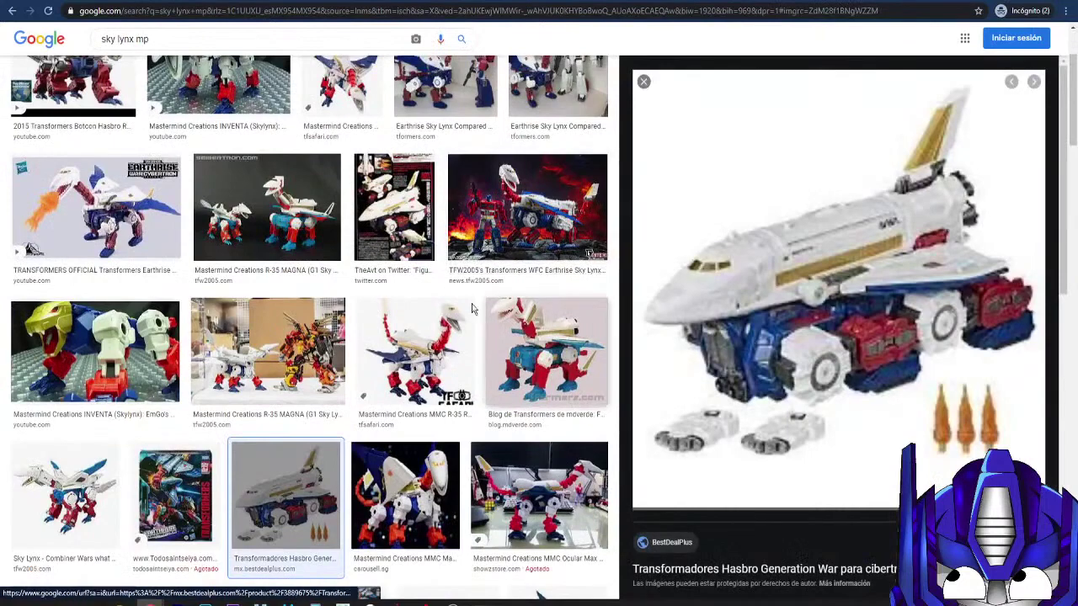
pyautogui.click(402, 1)
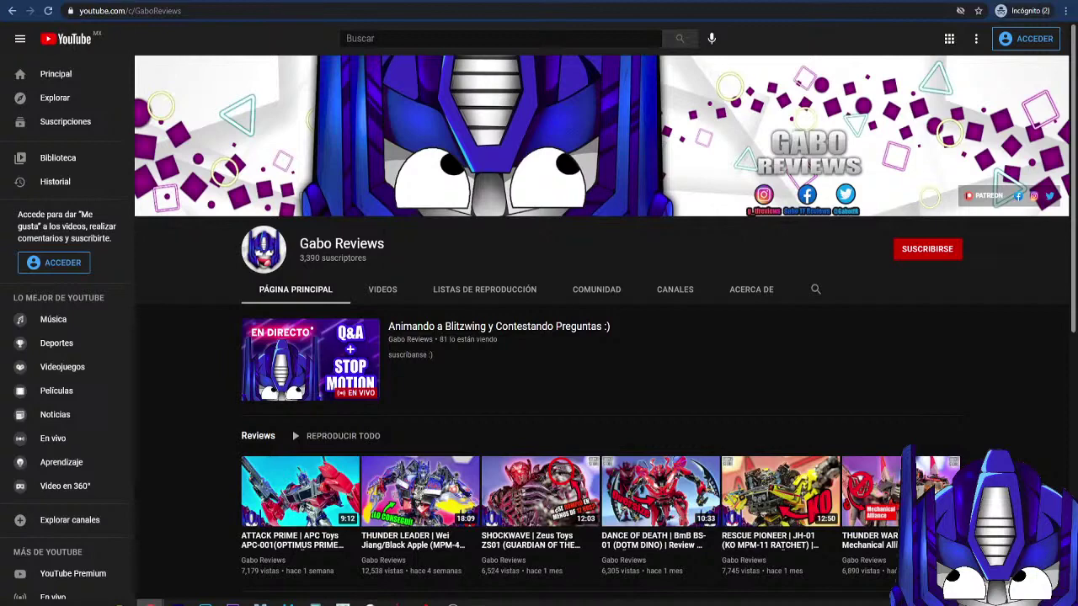
# Step: Search for "power rangers dino" in a new browser tab and show the image results
pyautogui.hotkey('ctrl', 't')
pyautogui.write('power r')
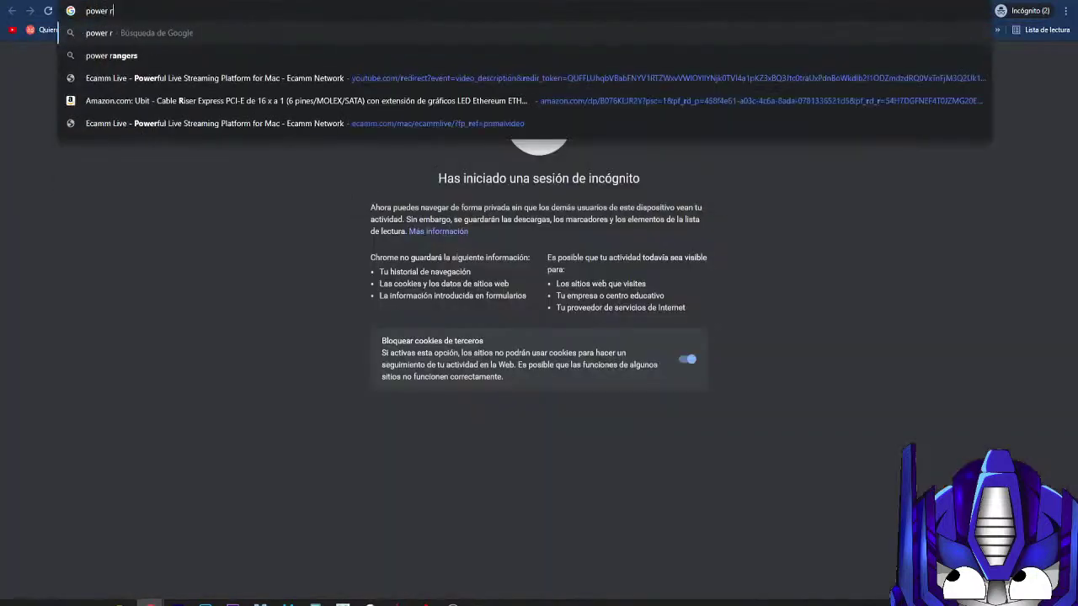
pyautogui.write('angers dino')
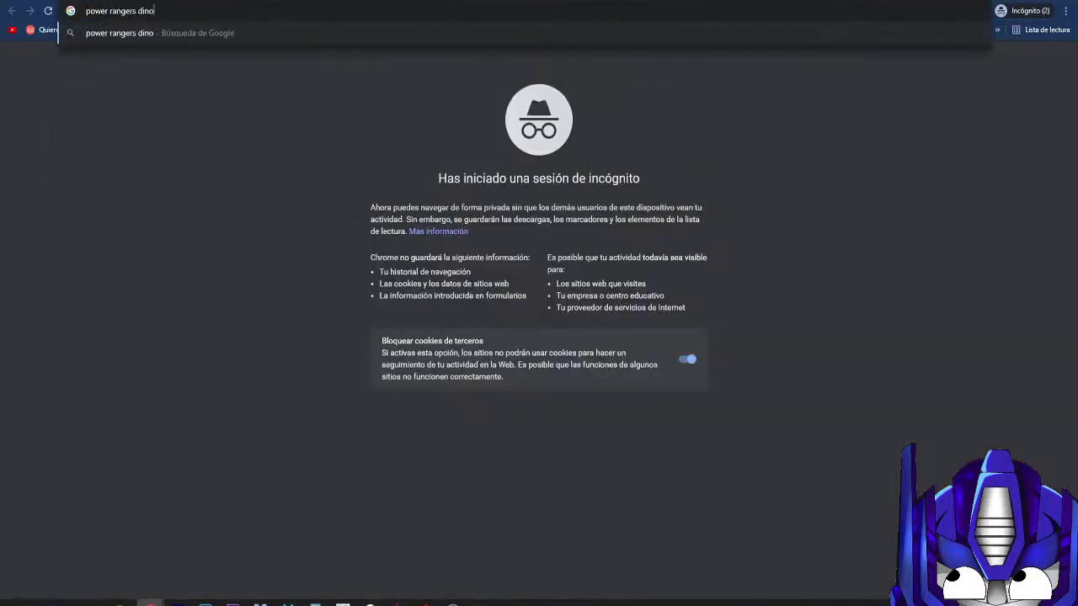
pyautogui.press('Return')
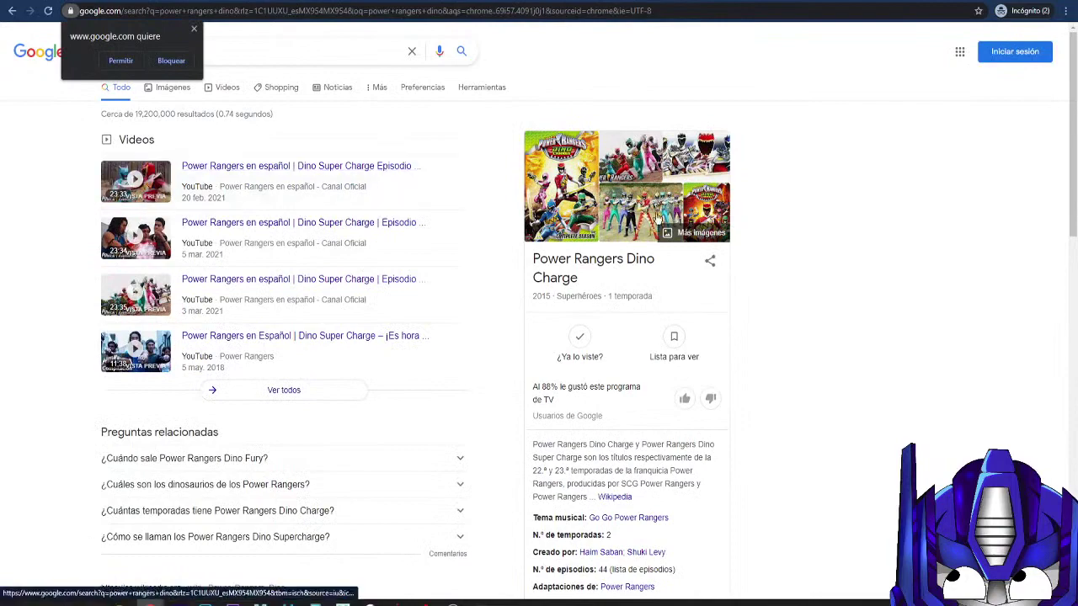
pyautogui.click(698, 205)
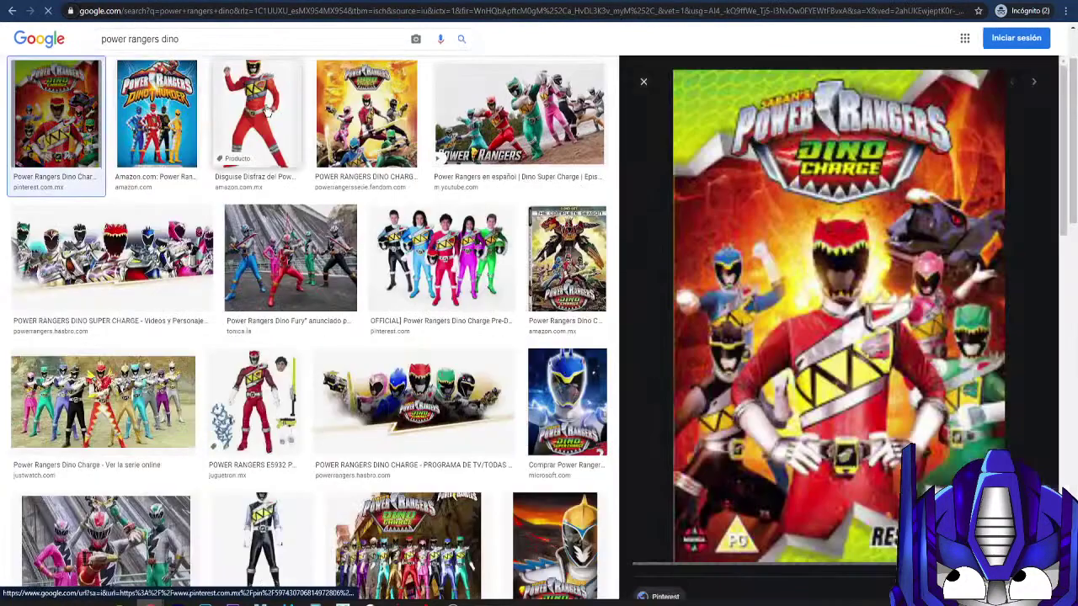
# Step: Search images for "power rangers dino charge megazord", view the first Amazon robot picture, and look through the results
pyautogui.write('c')
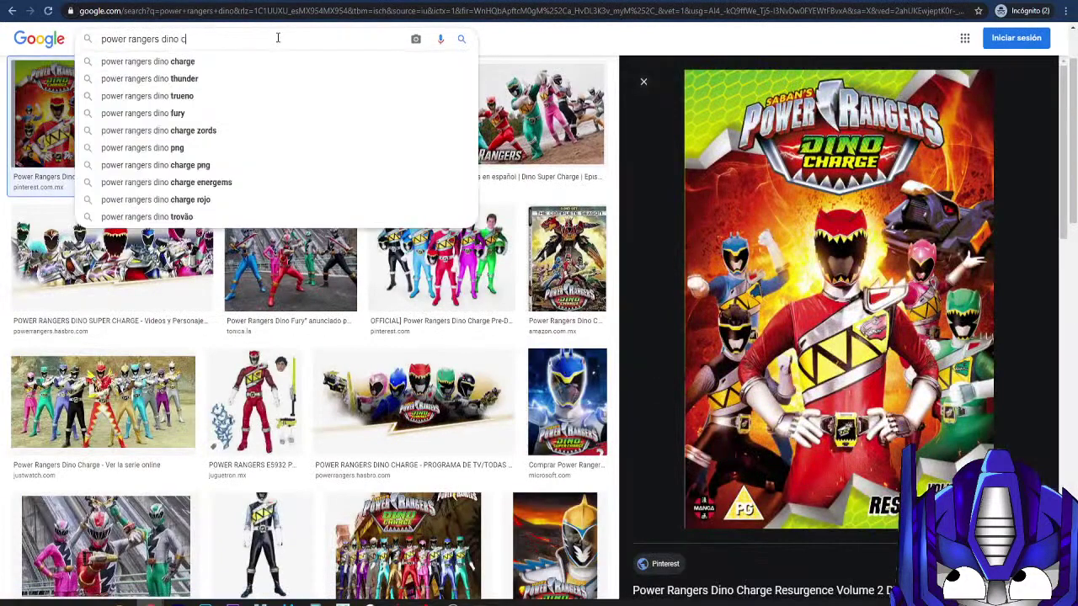
pyautogui.write('harge megazord')
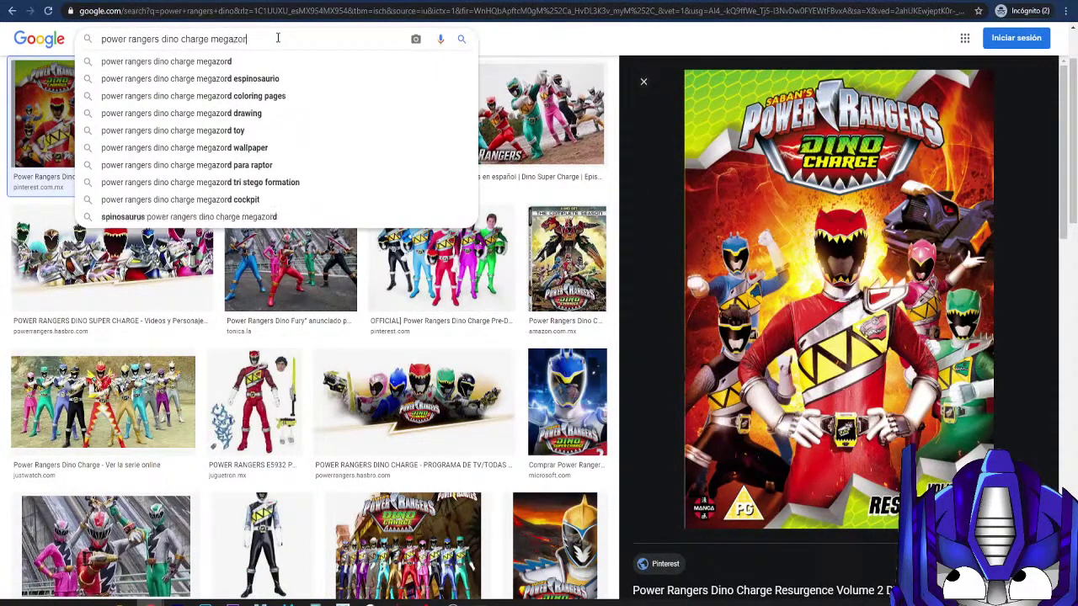
pyautogui.press('Return')
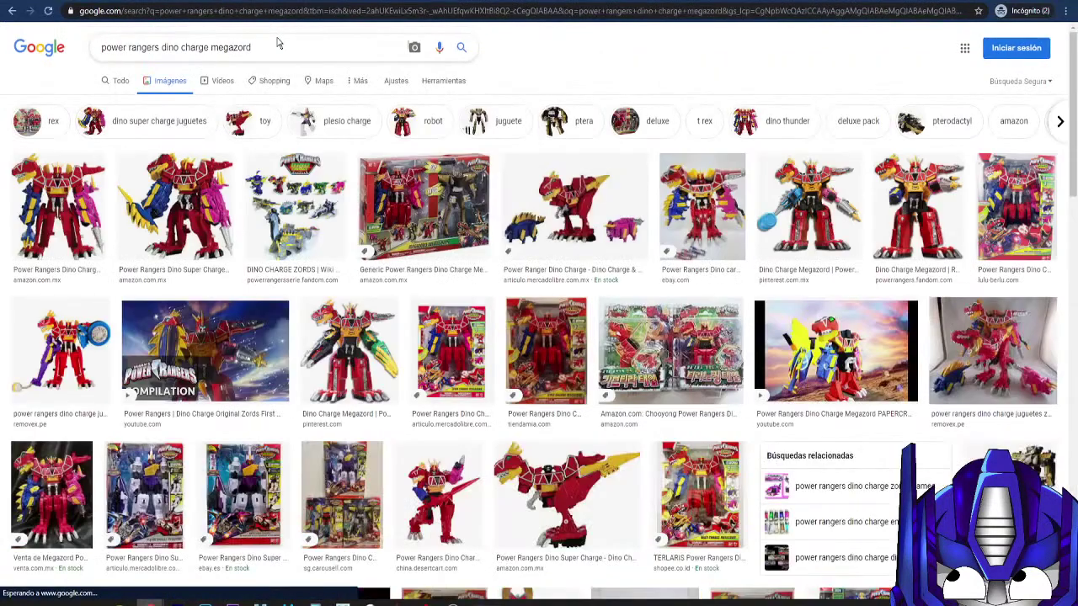
pyautogui.click(82, 226)
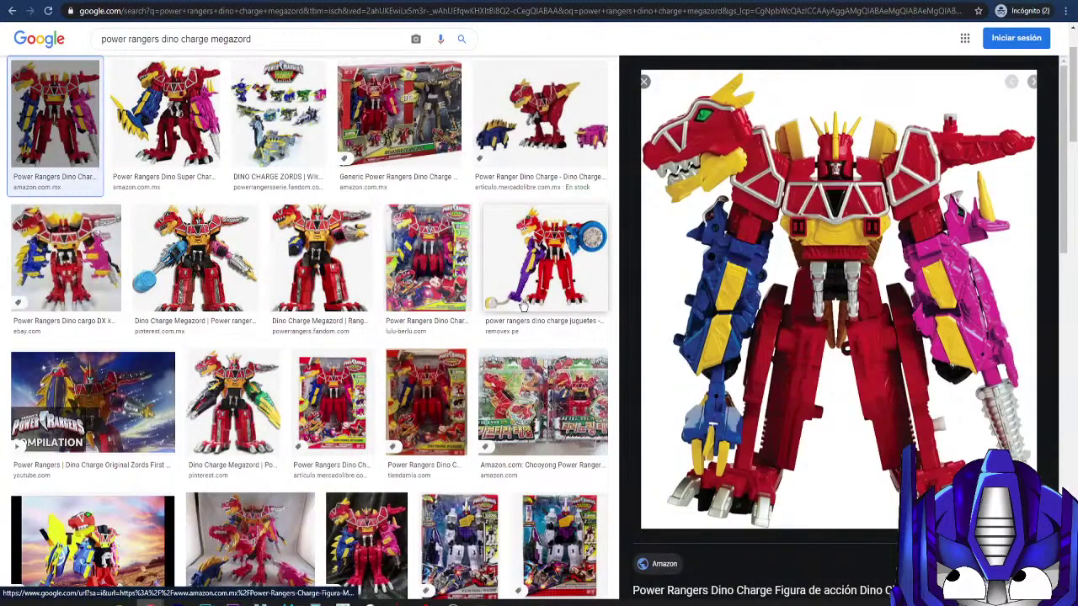
pyautogui.scroll(-5, 522, 306)
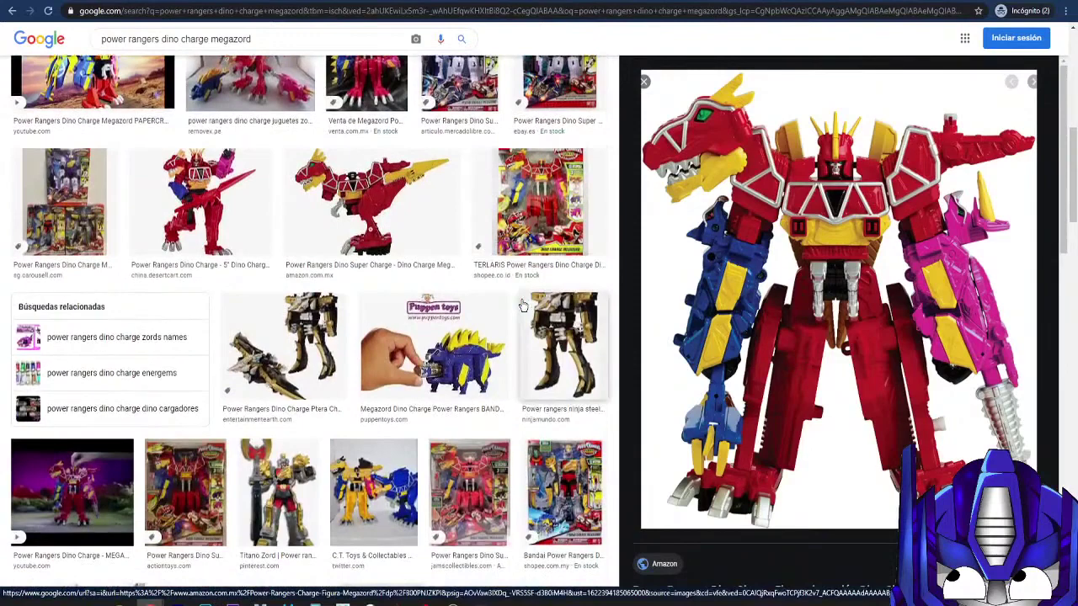
pyautogui.scroll(5, 122, 409)
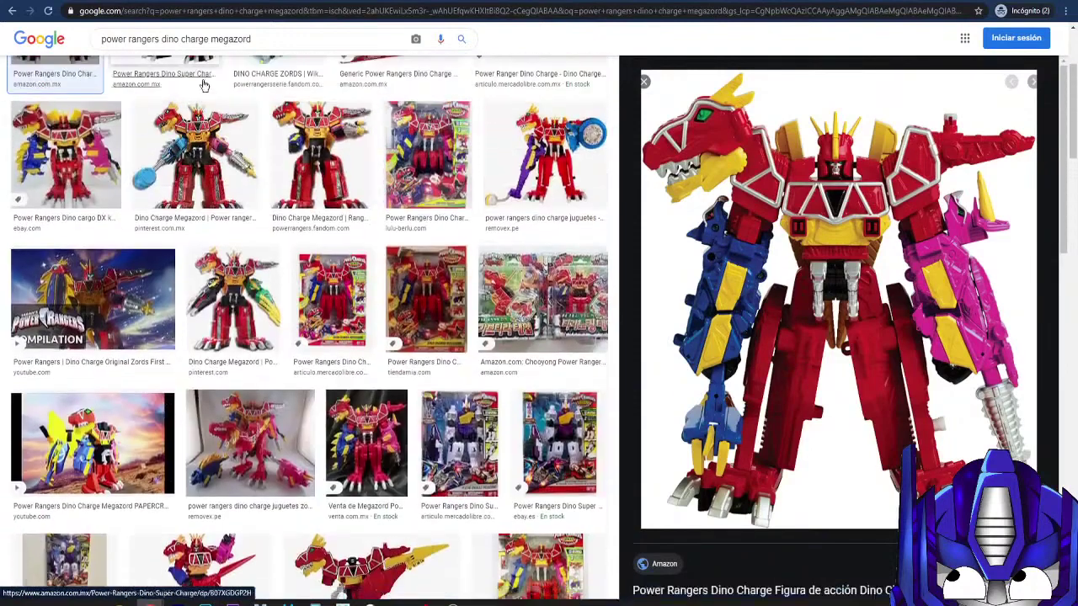
# Step: Search images for "power rangers dino megazord", look through the results, and view the Pinterest Dino Zords picture of the red tyrannosaurus
pyautogui.doubleClick(197, 39)
pyautogui.press('BackSpace')
pyautogui.press('Return')
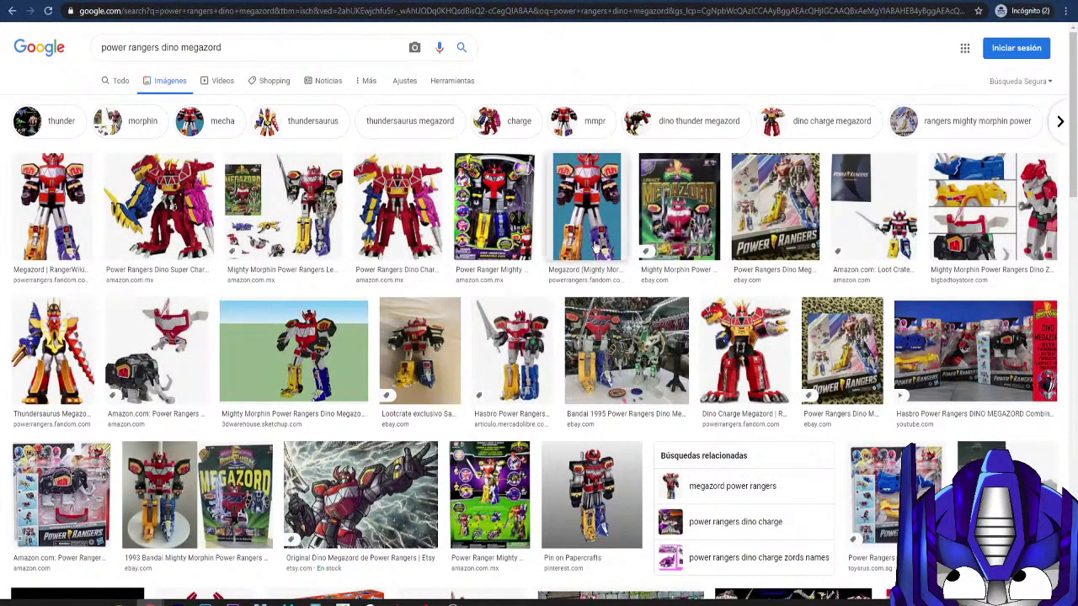
pyautogui.scroll(-4, 640, 413)
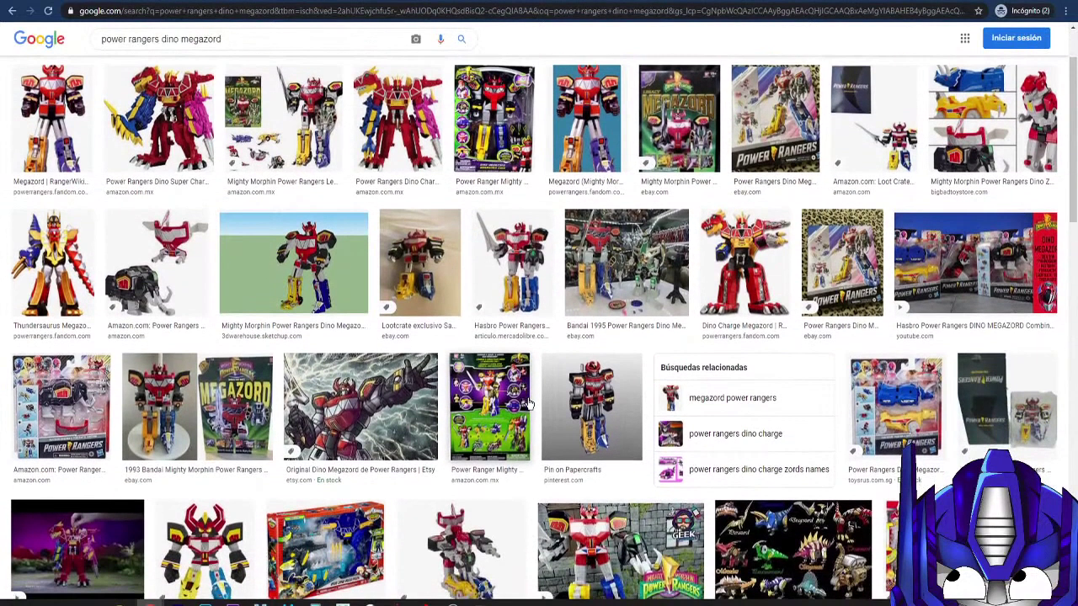
pyautogui.scroll(-2, 529, 404)
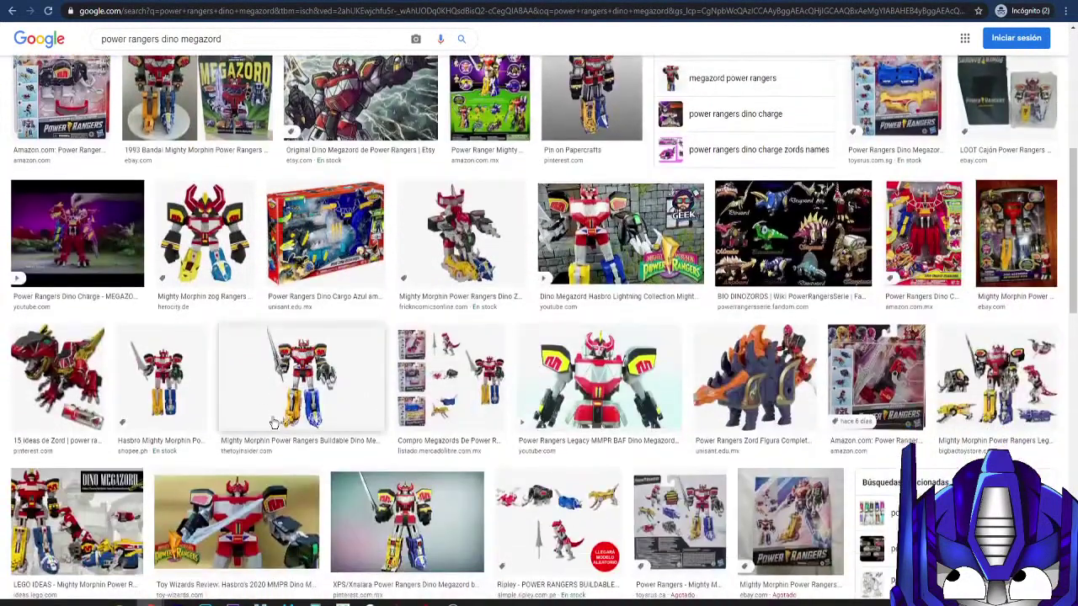
pyautogui.scroll(-4, 429, 386)
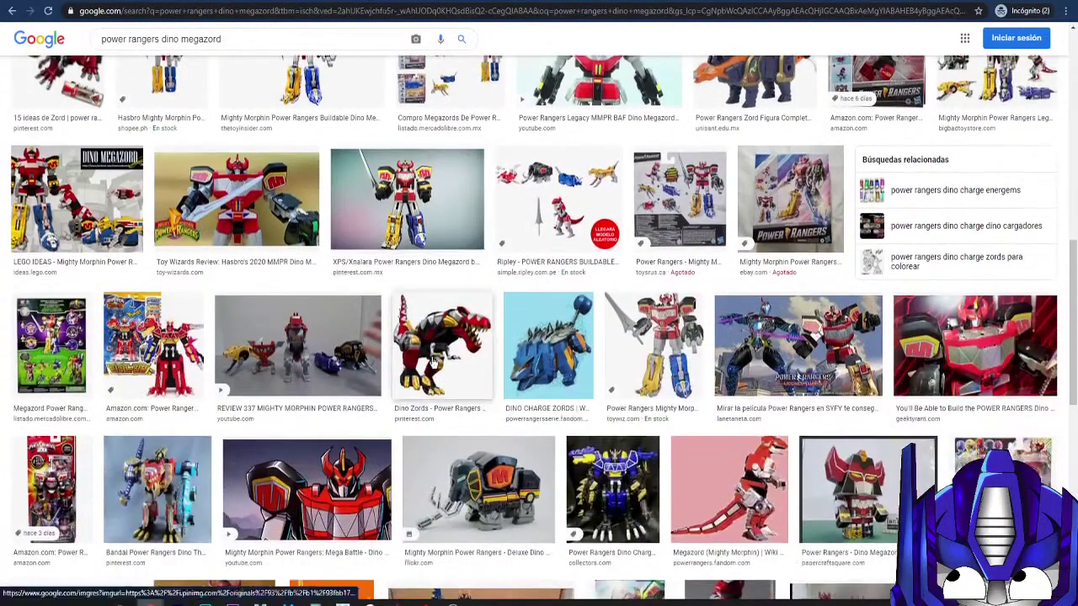
pyautogui.click(431, 387)
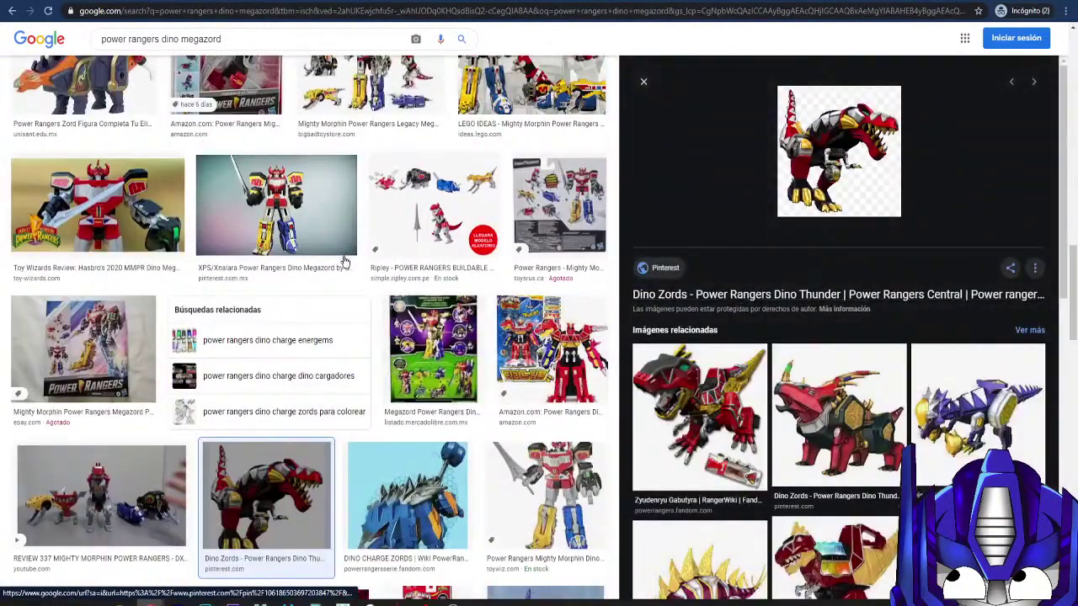
pyautogui.scroll(10, 343, 262)
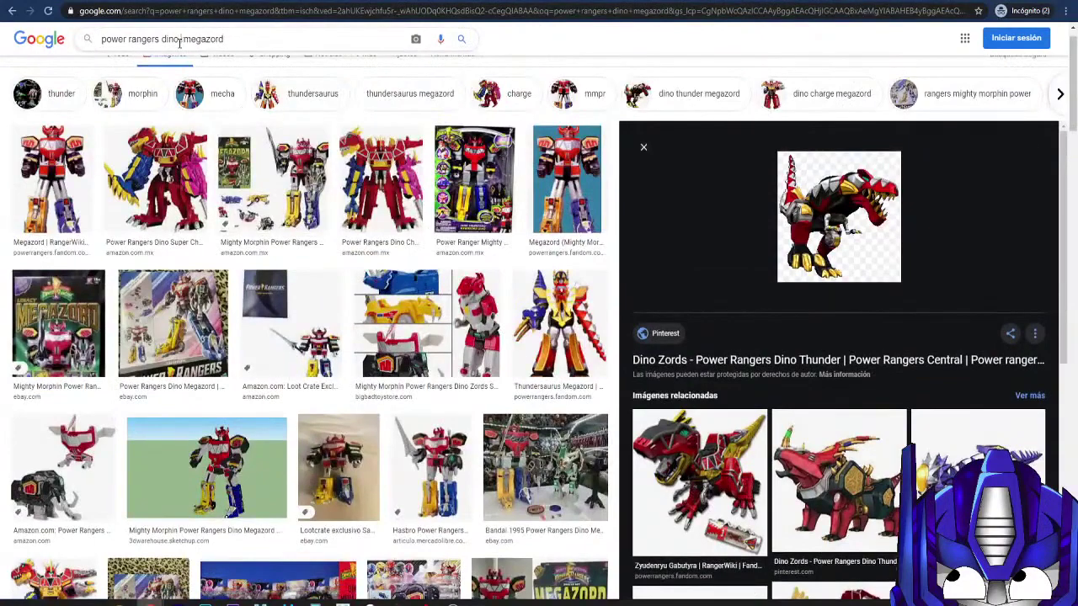
# Step: Search images for "power rangers dino thunder megazord" and view the RangerWiki Thundersaurus Megazord picture with its related images
pyautogui.click(179, 42)
pyautogui.write('thunder')
pyautogui.press('Return')
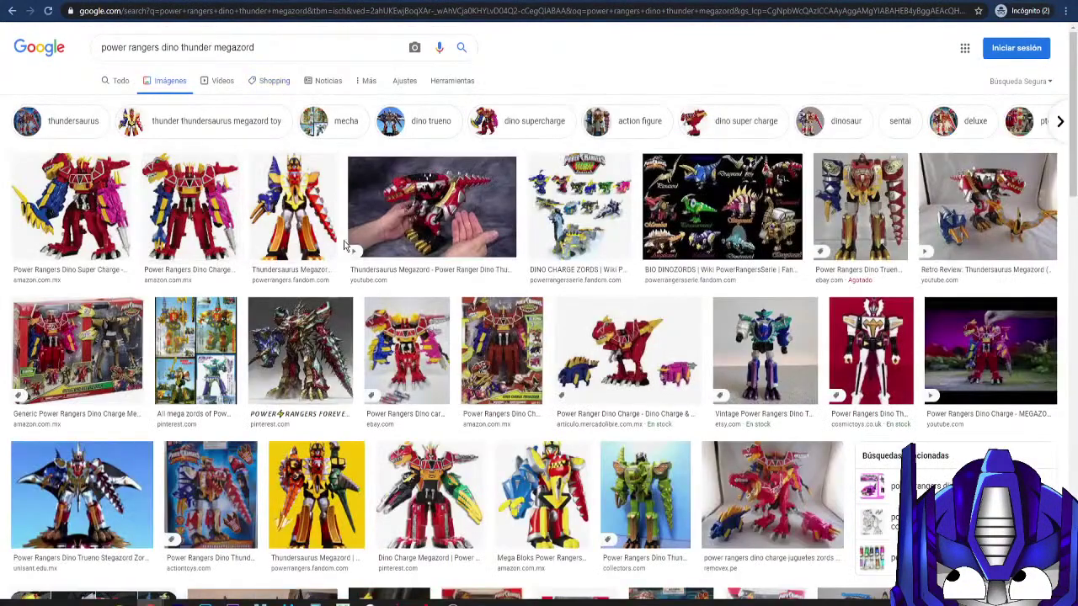
pyautogui.click(308, 224)
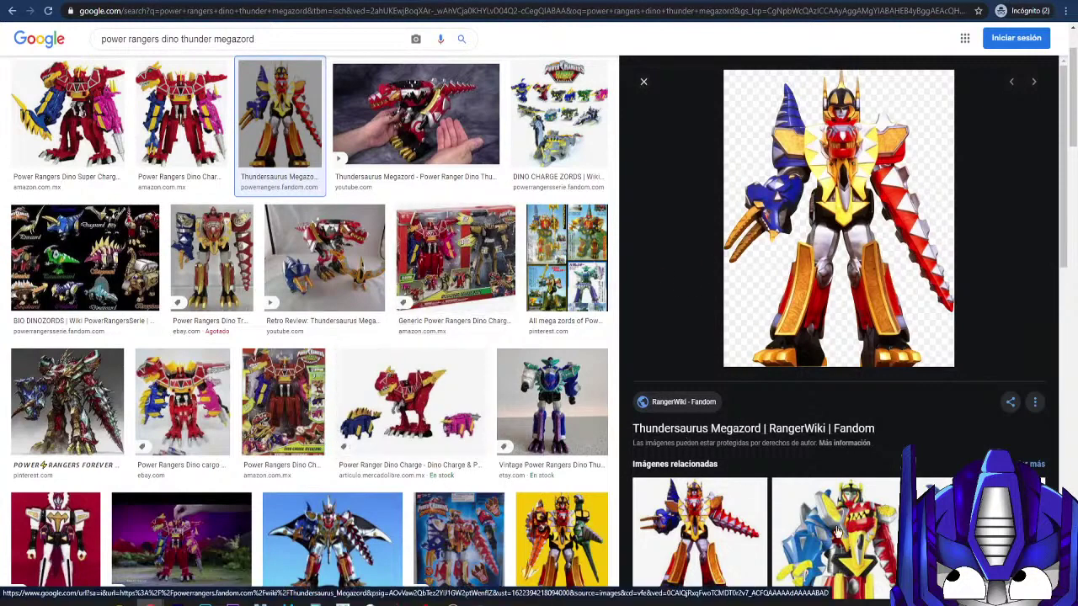
pyautogui.scroll(-2, 841, 536)
pyautogui.scroll(-1, 842, 536)
pyautogui.scroll(2, 495, 240)
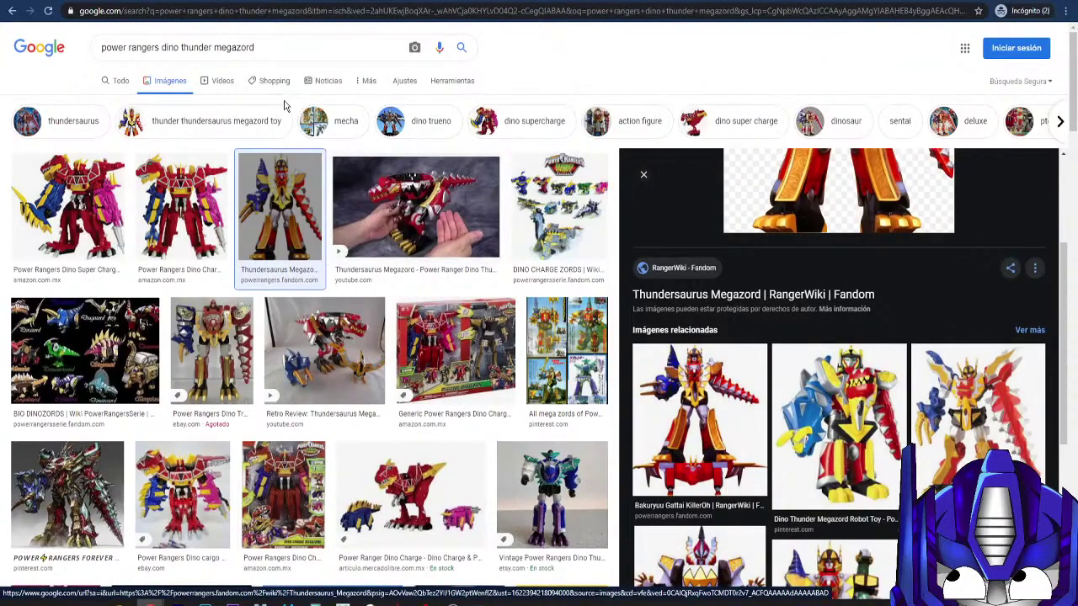
# Step: Replace the image search with "thundersaurus megazord toy"
pyautogui.tripleClick(151, 46)
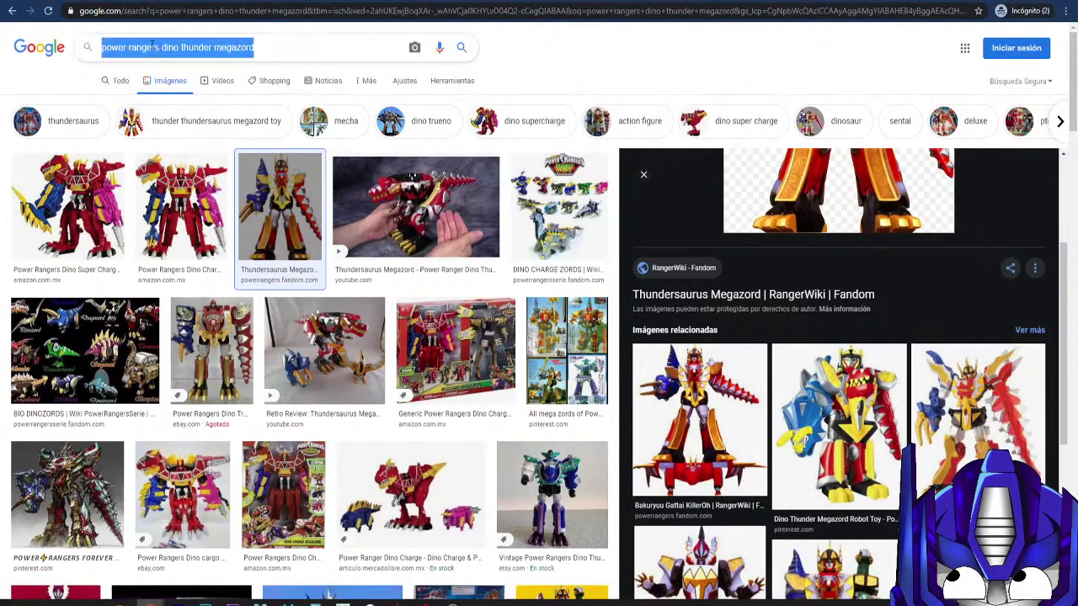
pyautogui.write('thundersaurus megazord')
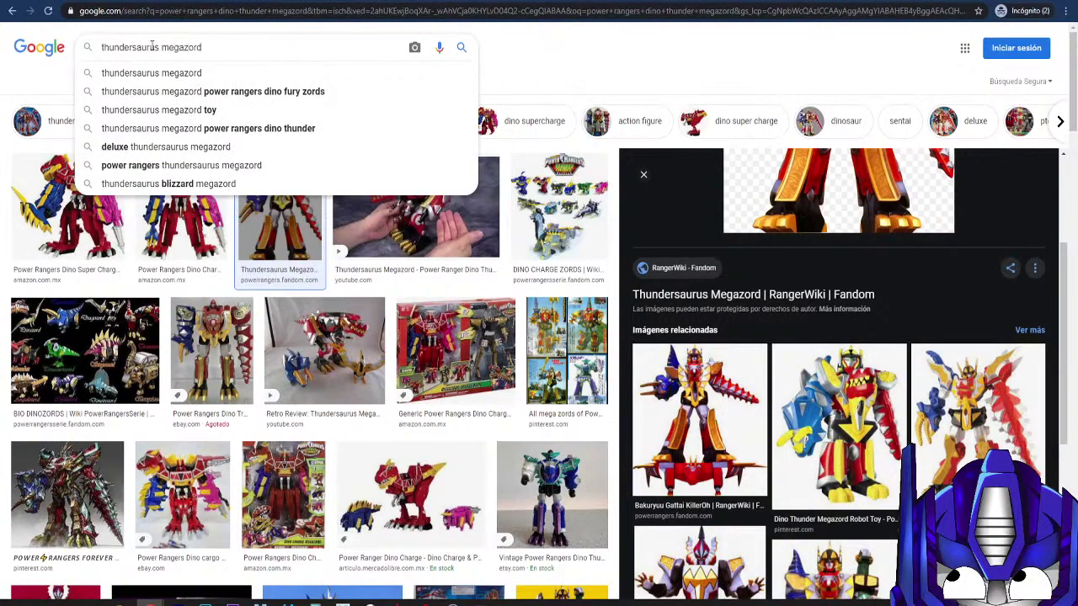
pyautogui.write(' toy')
pyautogui.press('Return')
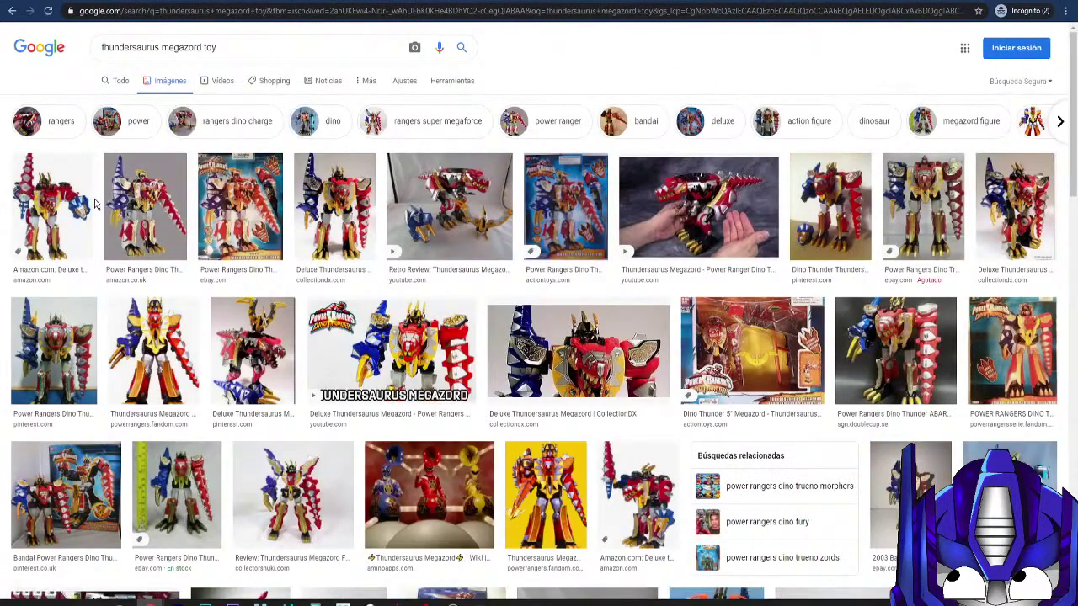
# Step: View the Thundersaurus Megazord toy pictures one by one, from the Amazon.co.uk photo to the Pinterest photo on the blue surface
pyautogui.click(118, 206)
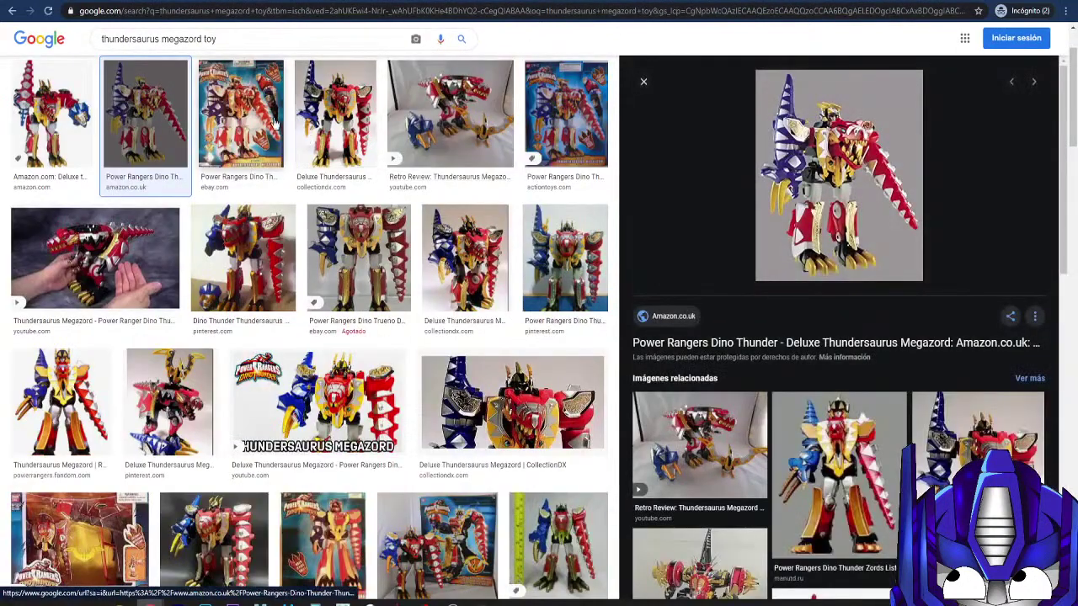
pyautogui.click(244, 101)
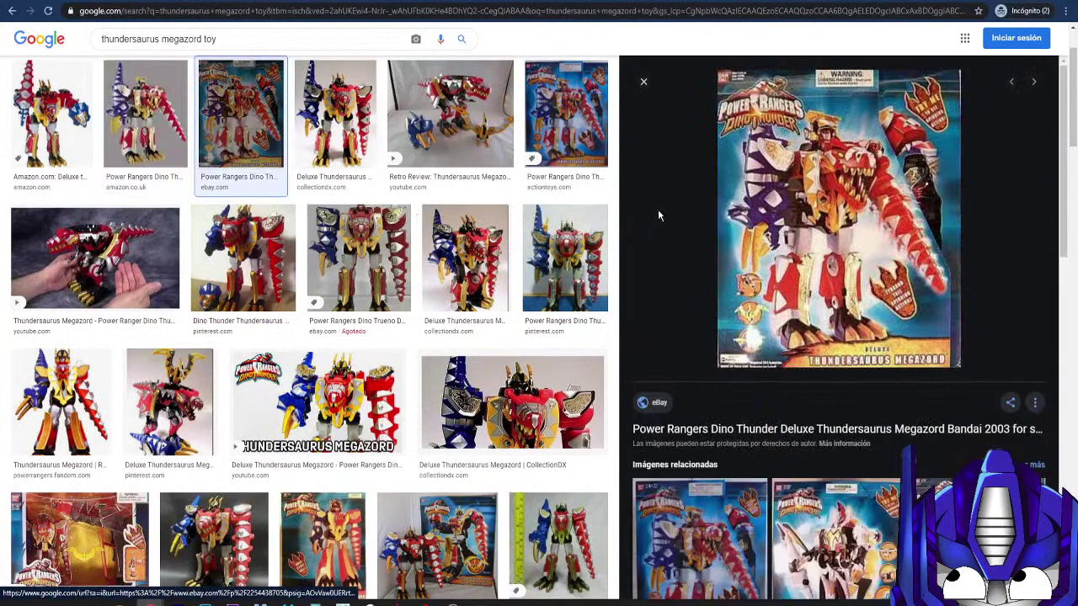
pyautogui.click(319, 100)
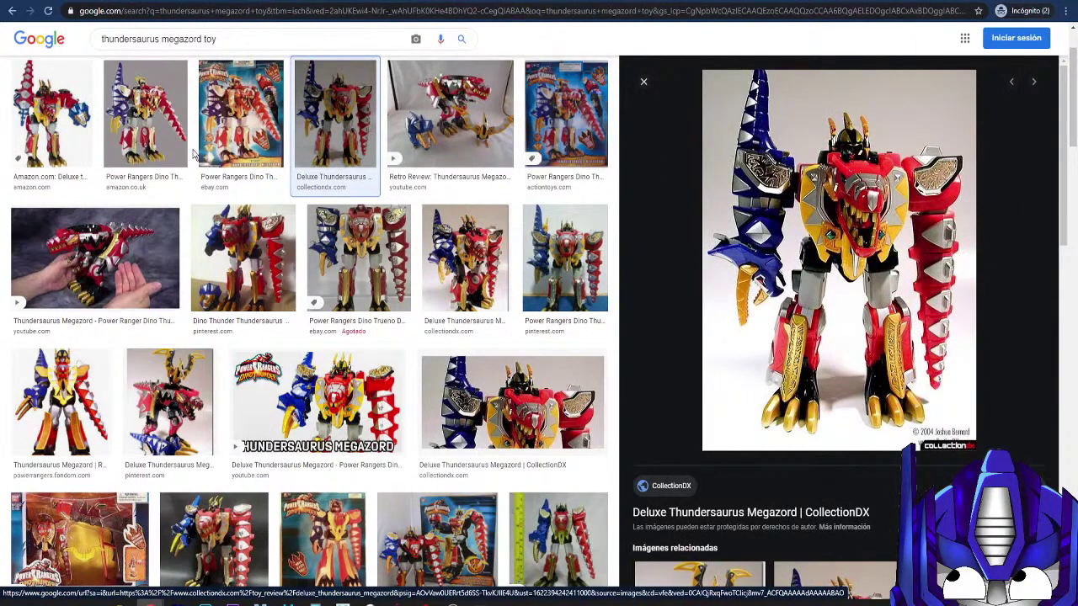
pyautogui.click(244, 257)
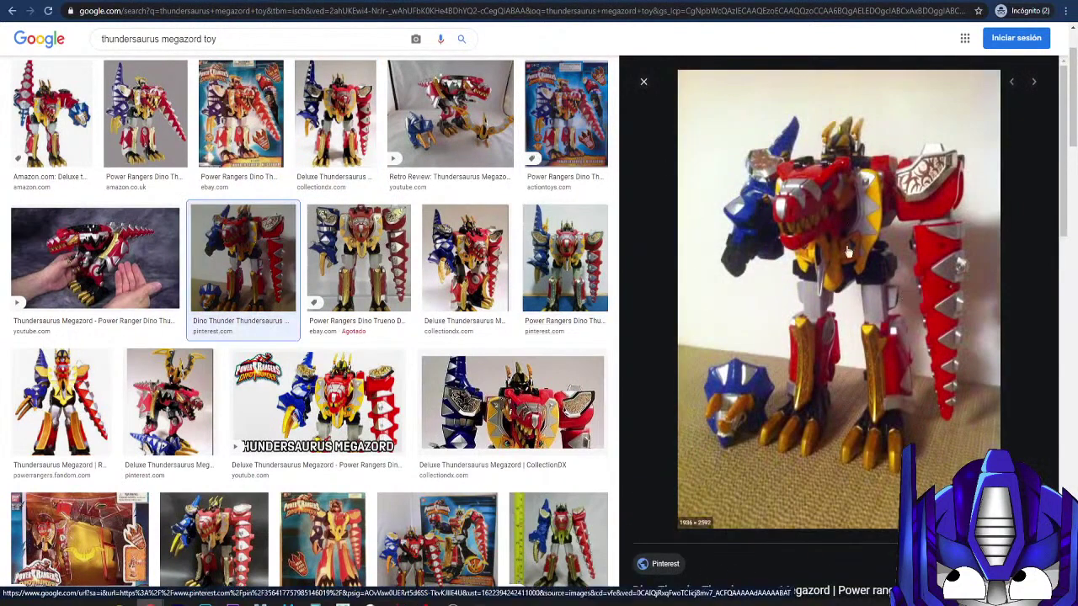
pyautogui.press('Right')
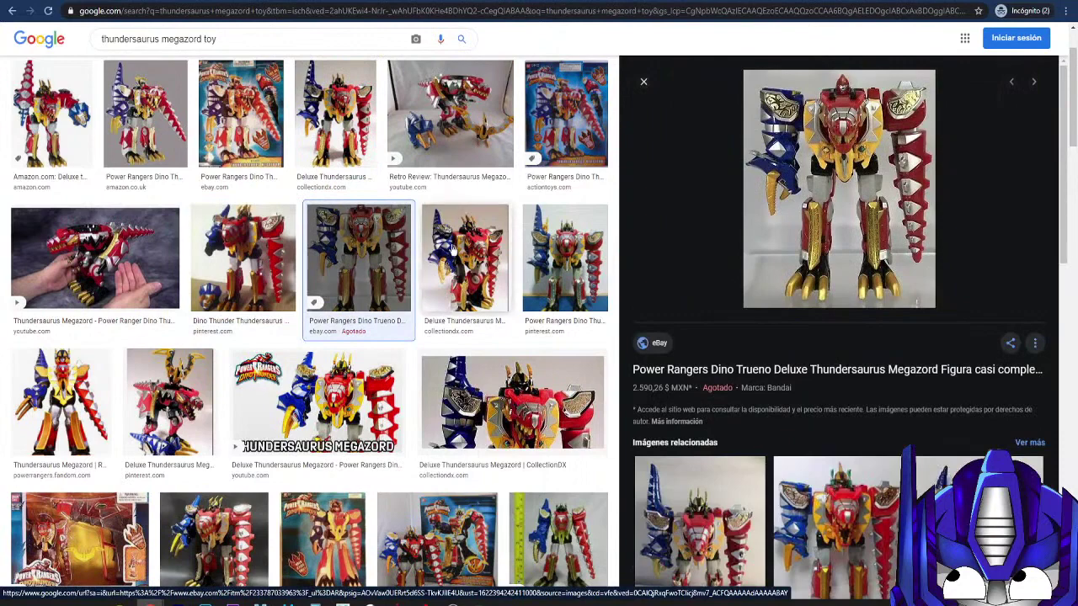
pyautogui.moveTo(452, 248); pyautogui.dragTo(452, 339)
pyautogui.press('Right')
pyautogui.press('Right')
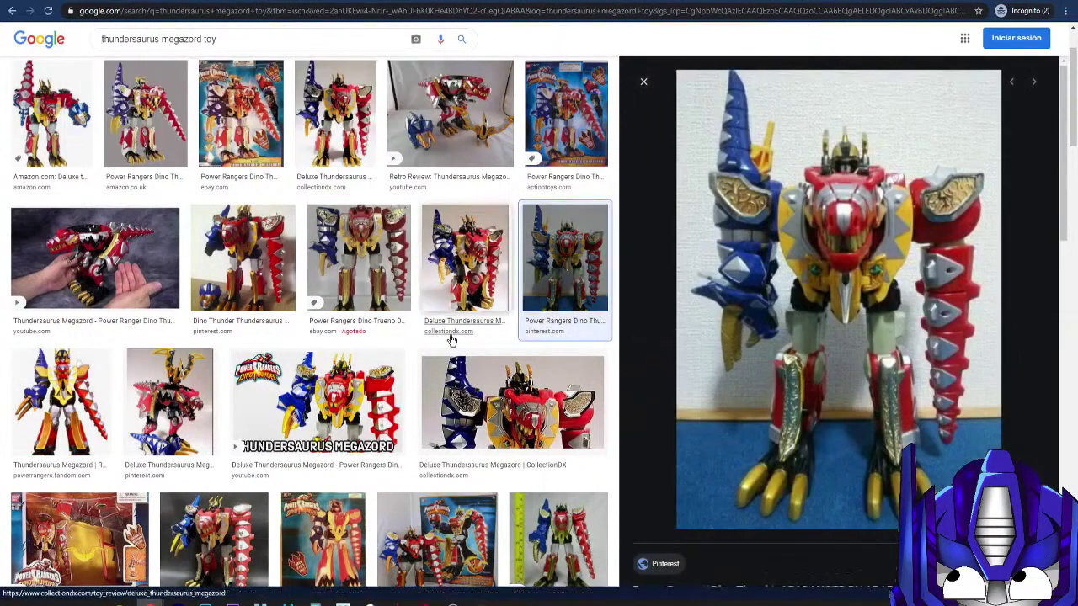
# Step: Find the Dailymotion Retro Review image of the Thundersaurus Megazord zords further down the results and view it enlarged
pyautogui.scroll(-4, 257, 274)
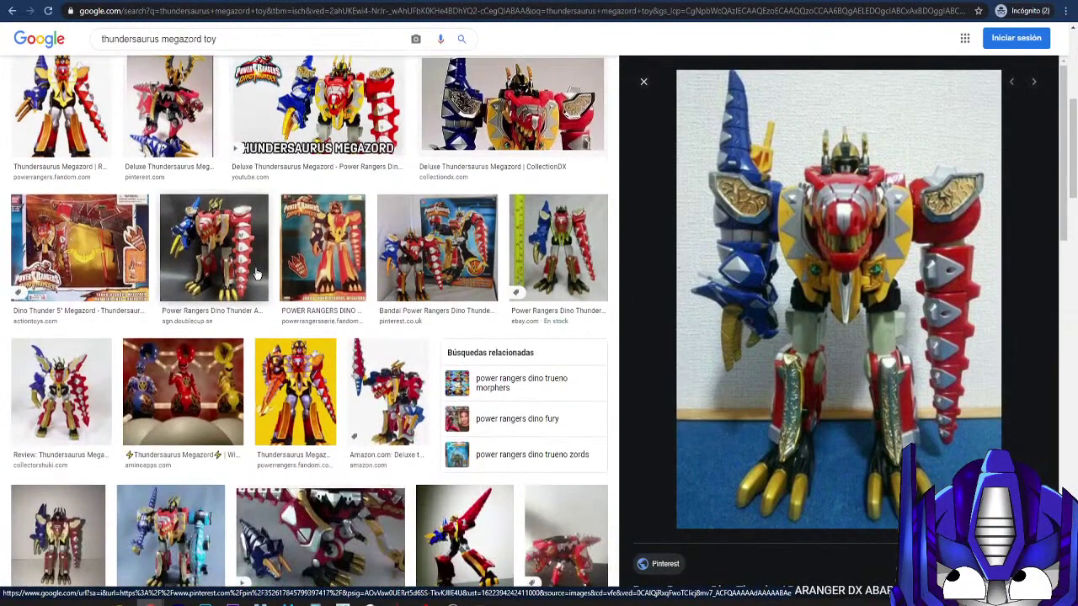
pyautogui.scroll(-3, 257, 274)
pyautogui.click(278, 344)
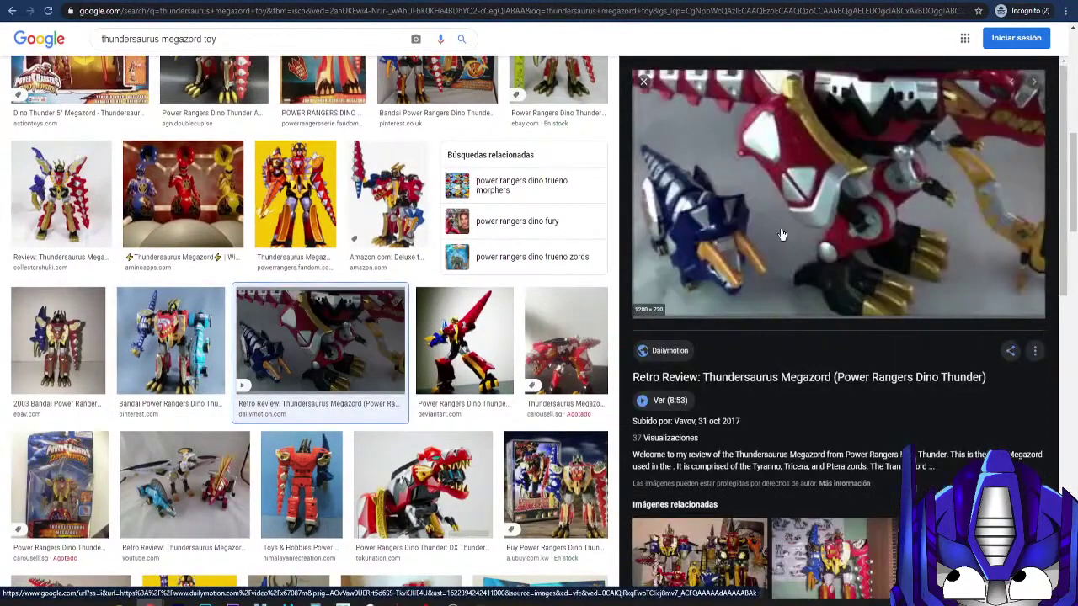
# Step: Look through more Thundersaurus Megazord toy pictures further down the image results
pyautogui.scroll(-2, 281, 314)
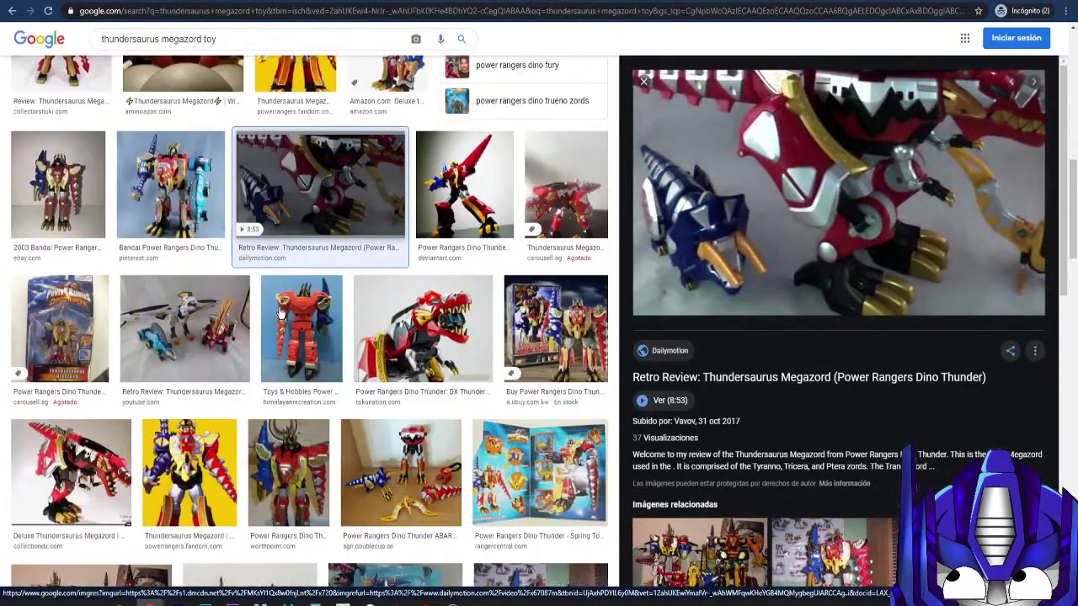
pyautogui.scroll(-3, 281, 314)
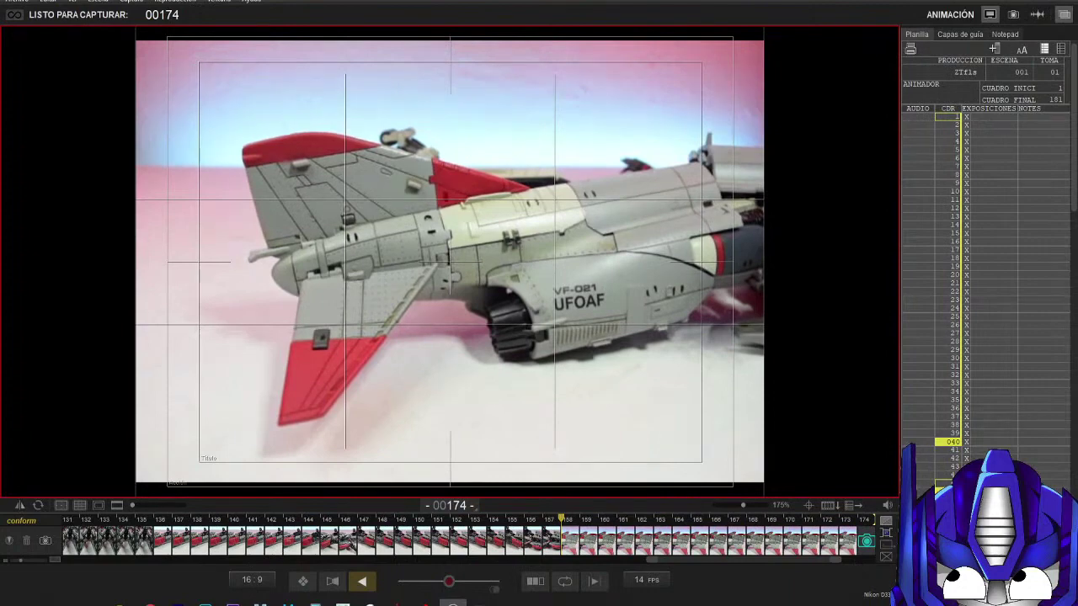
# Step: Switch to Dragonframe and capture frames 174 to 190 of the jet, retracting the red wing panel behind the tail fin
pyautogui.moveTo(311, 135)
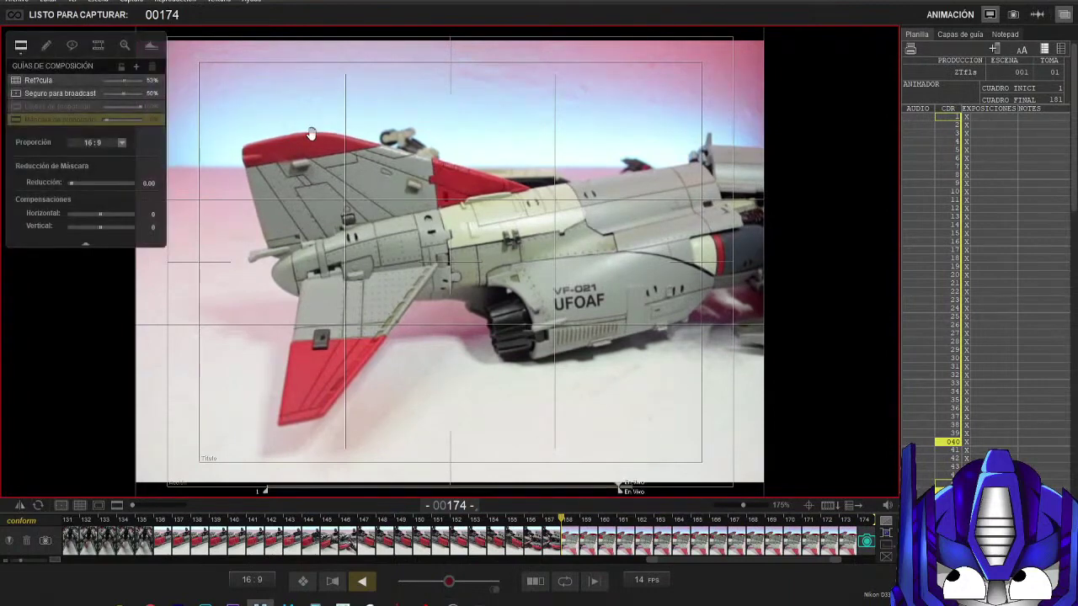
pyautogui.press('Return')
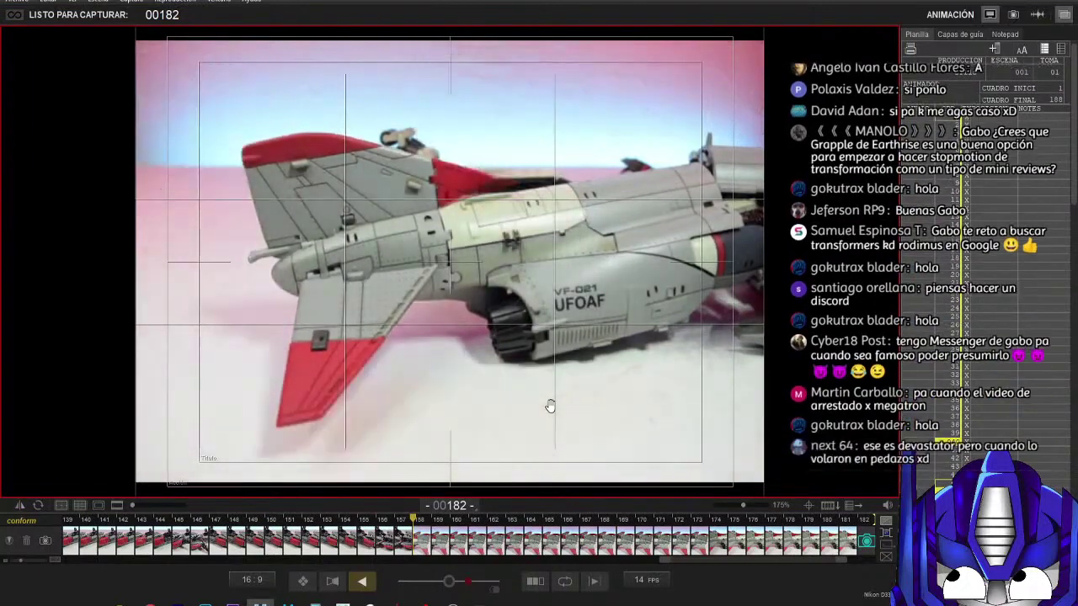
pyautogui.press('Return')
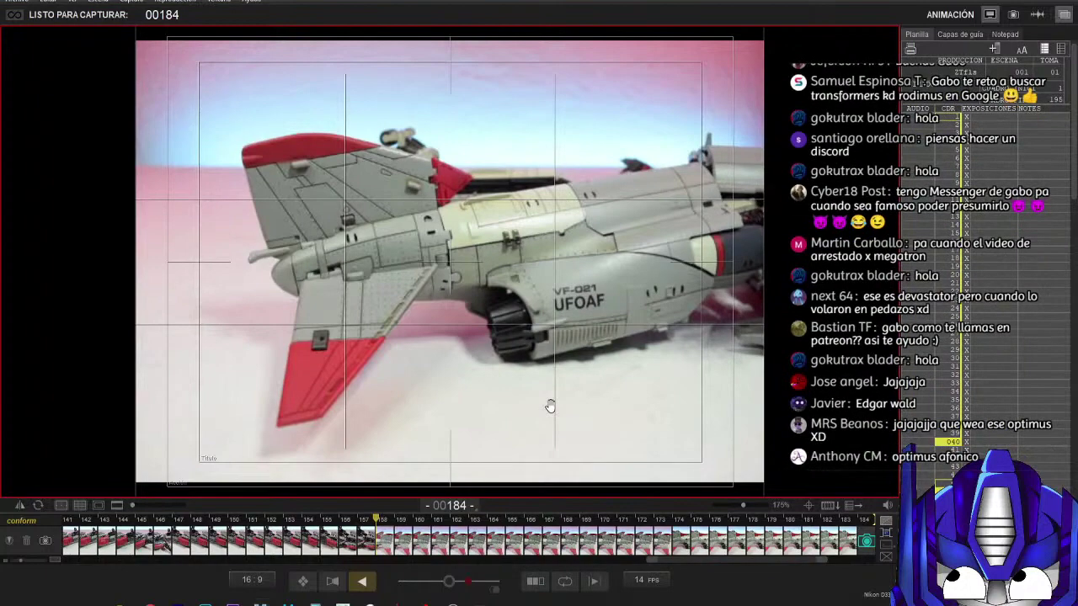
pyautogui.hotkey('alt', 'Tab')
pyautogui.hotkey('alt', 'Tab')
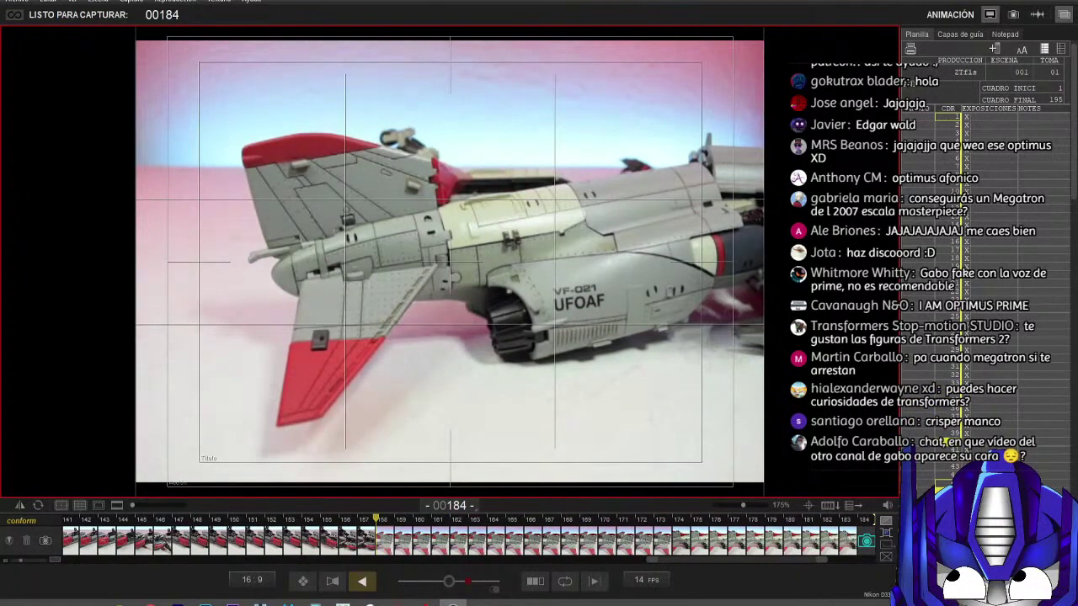
pyautogui.moveTo(409, 356)
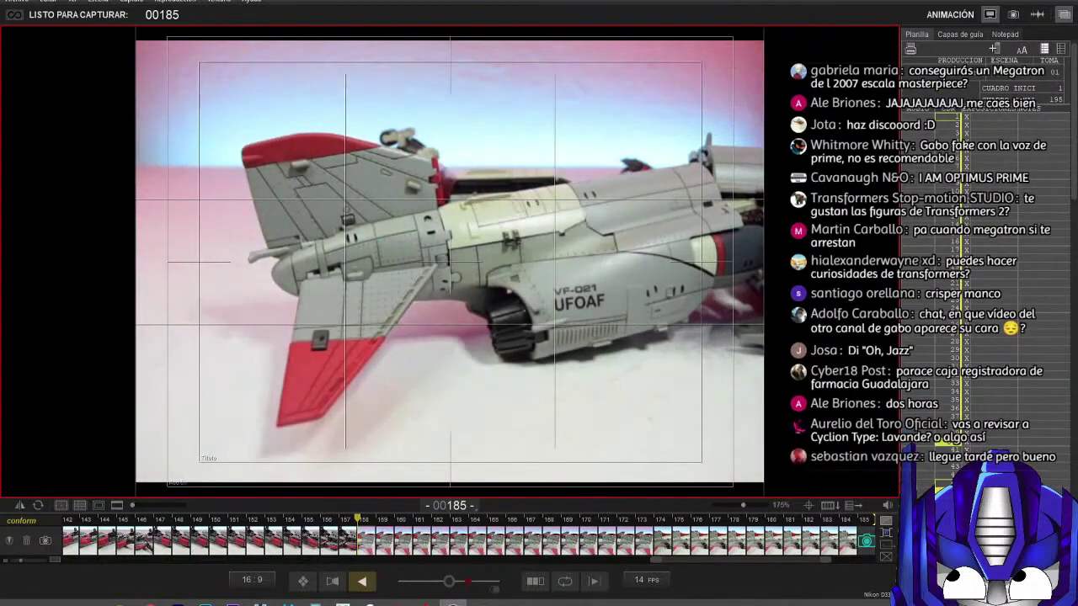
pyautogui.moveTo(176, 128)
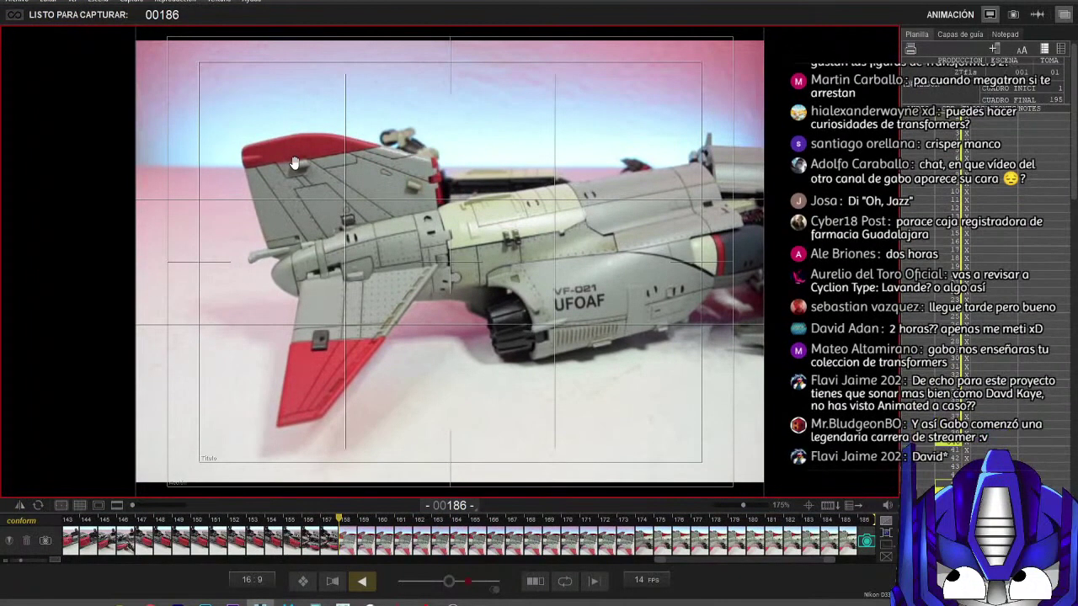
pyautogui.hotkey('shift', 'Return')
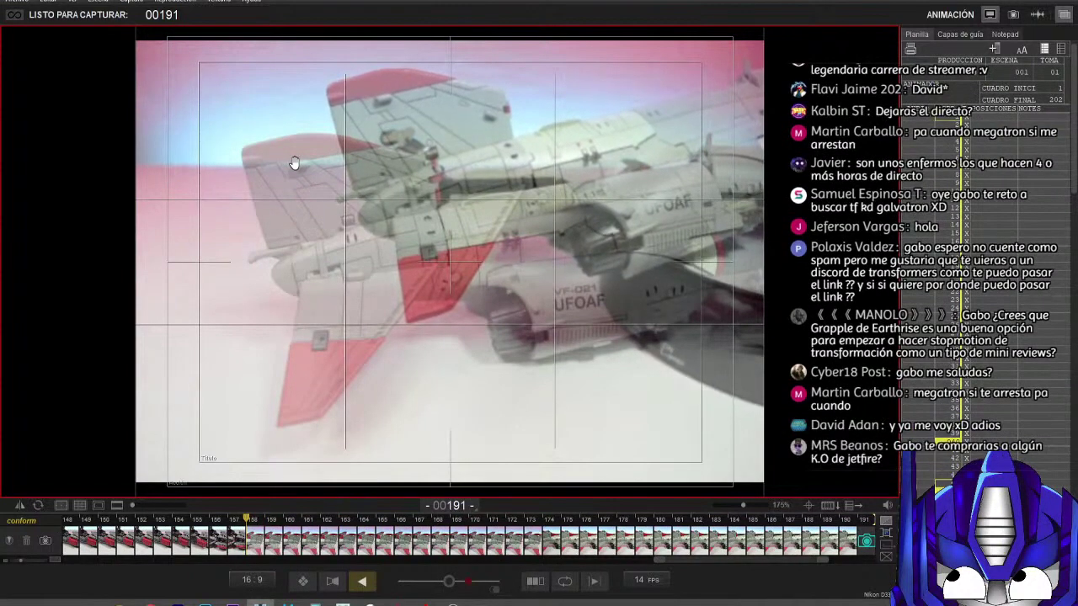
# Step: Capture frames 191 to 204 of the jet on the round stand, holding the pose before folding the red fin tip underneath
pyautogui.hotkey('shift', 'Return')
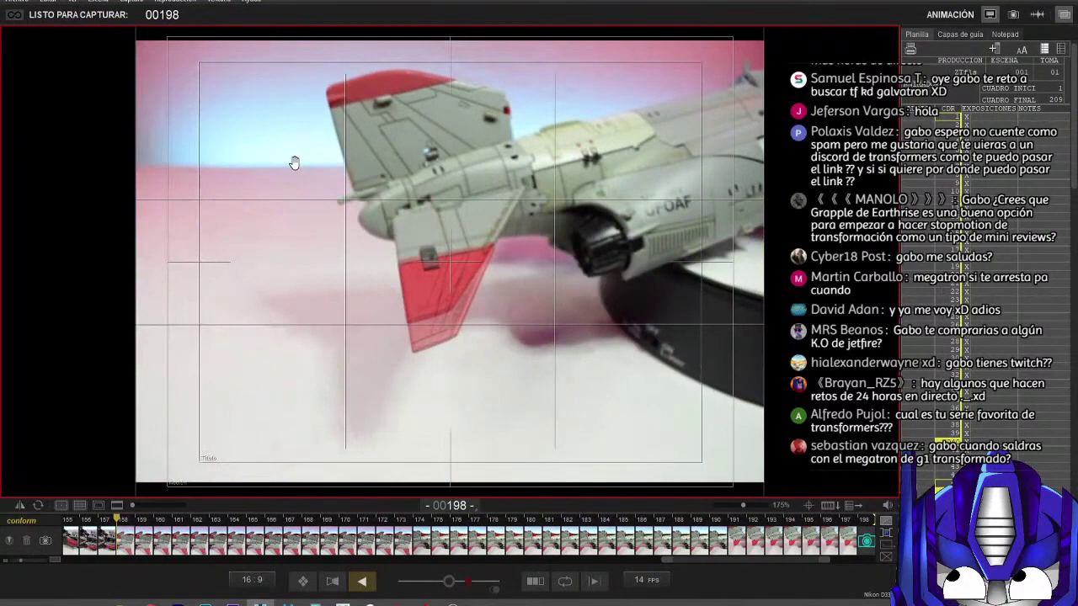
pyautogui.press('Return')
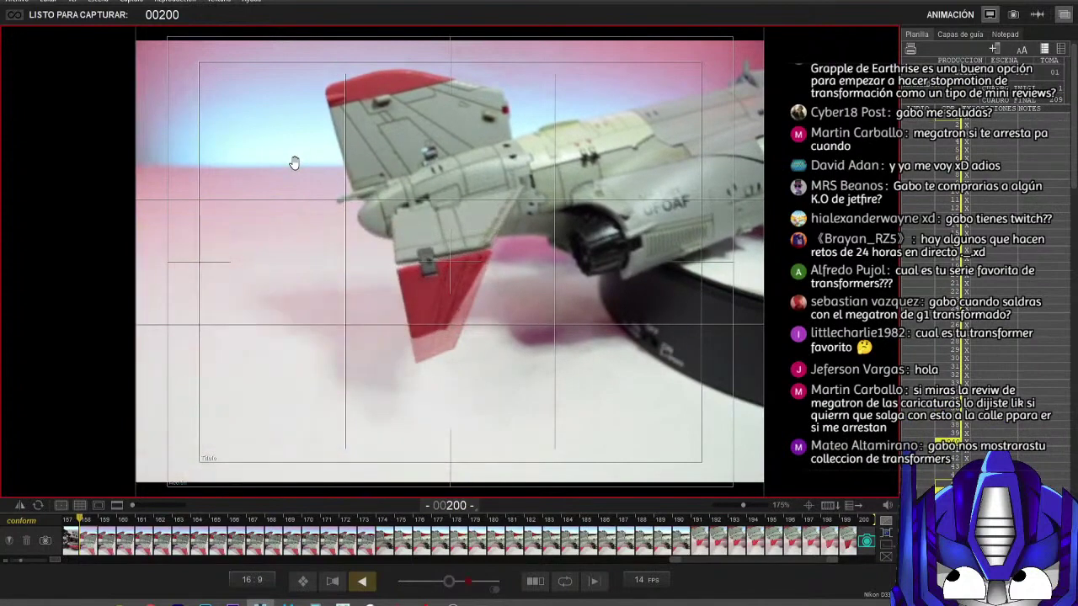
pyautogui.press('Return')
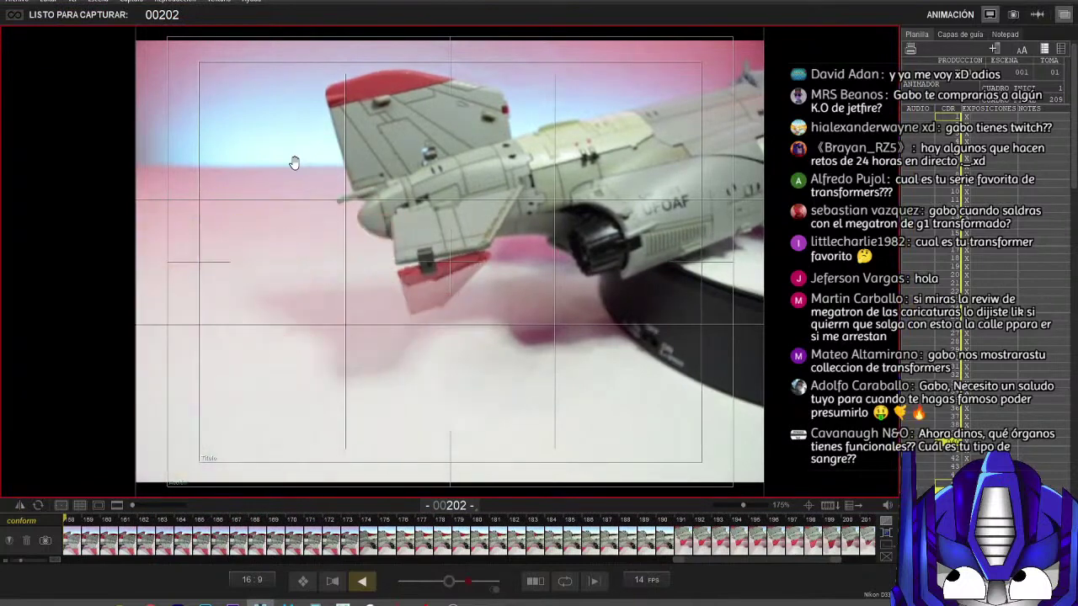
pyautogui.press('Return')
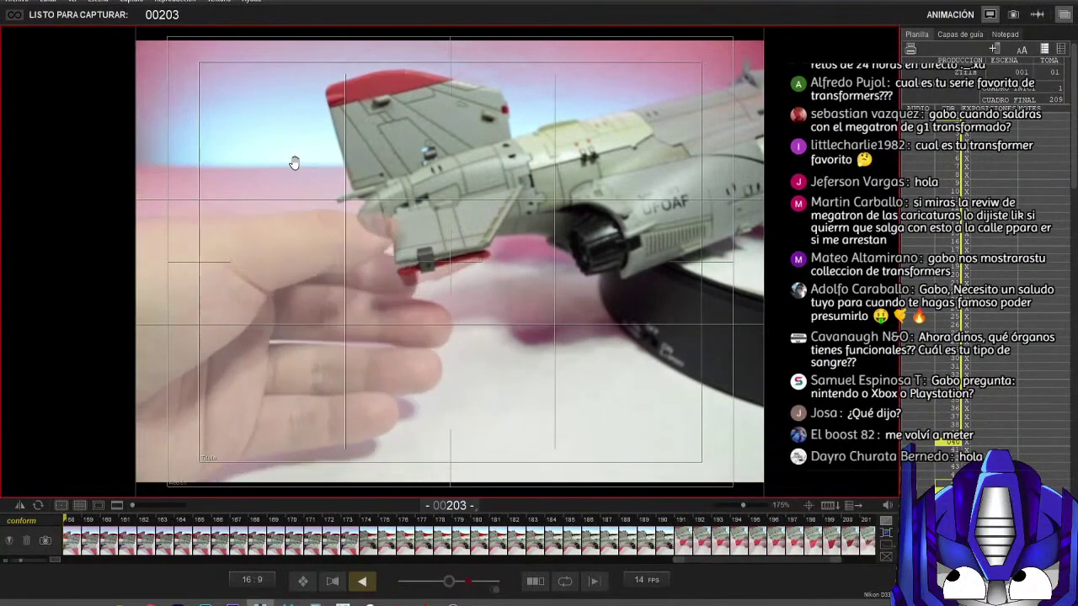
pyautogui.press('Return')
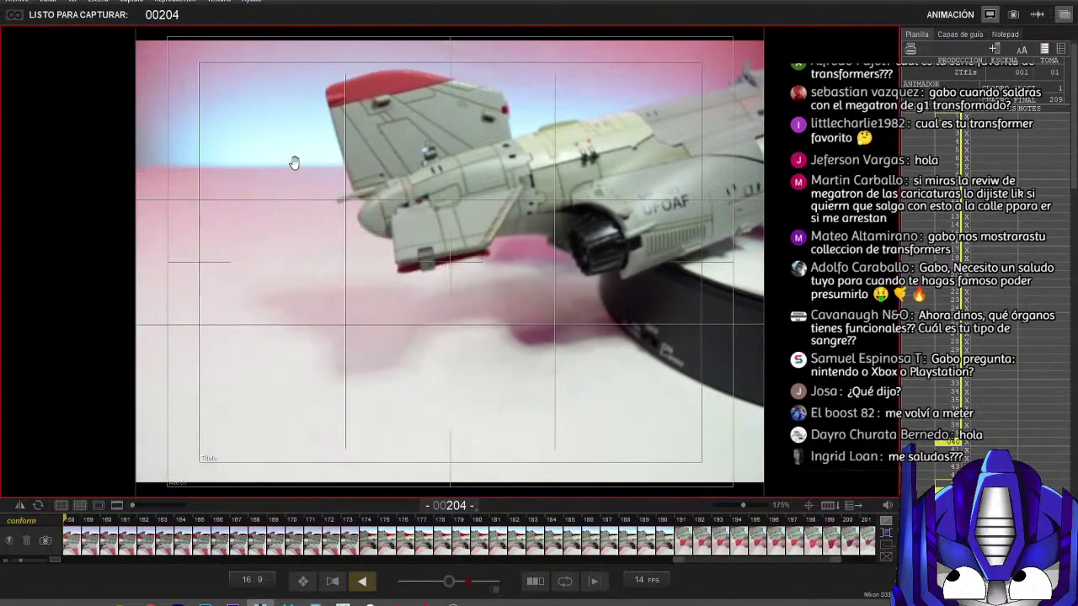
pyautogui.press('Return')
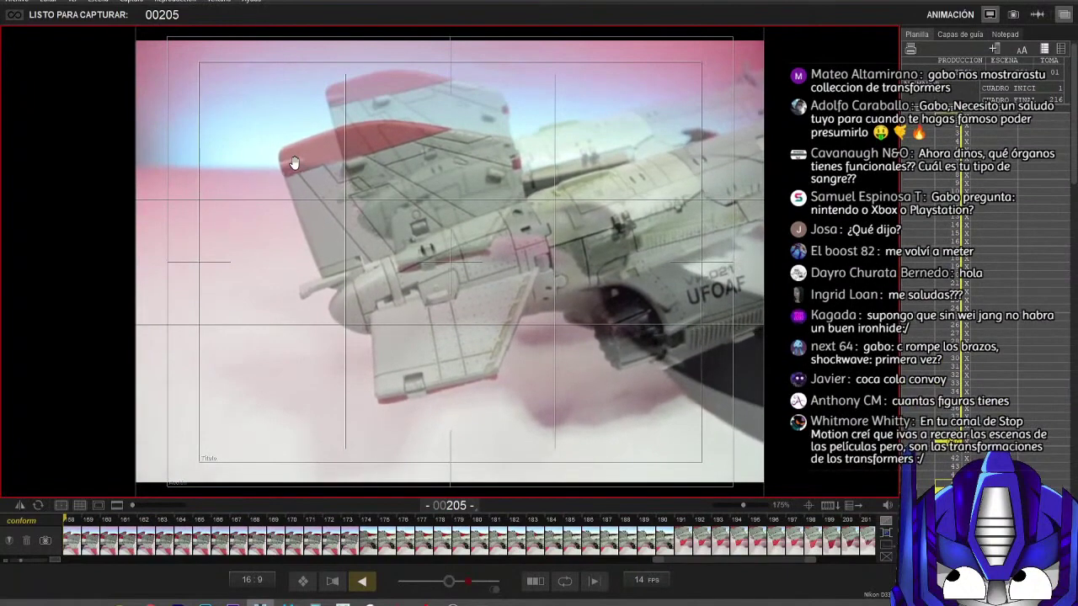
# Step: Capture frames 205 to 212 from the new angle, starting to pull the tail section away from the fuselage
pyautogui.hotkey('shift', 'Return')
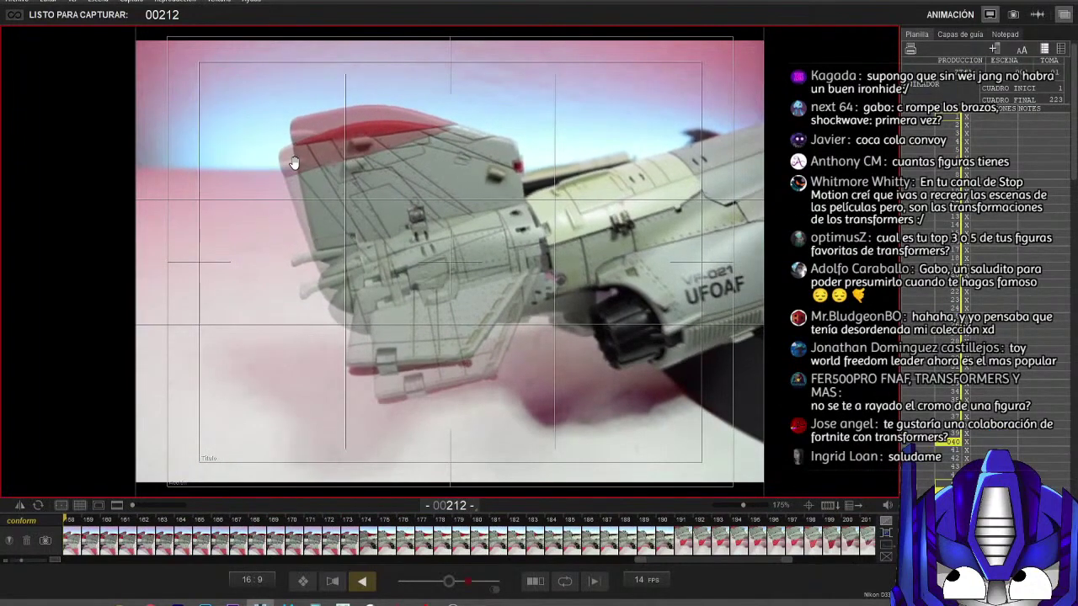
pyautogui.press('Return')
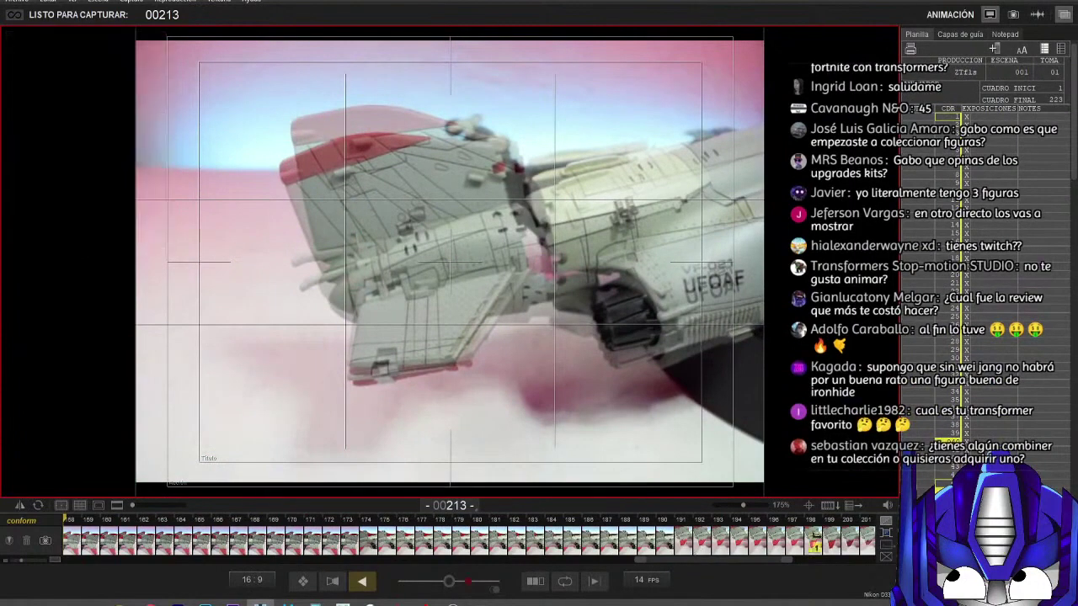
# Step: Review the captured frames one by one from frame 198 up to the live frame
pyautogui.click(814, 543)
pyautogui.press('Right')
pyautogui.press('Right')
pyautogui.press('Right')
pyautogui.press('Right')
pyautogui.press('Right')
pyautogui.press('Right')
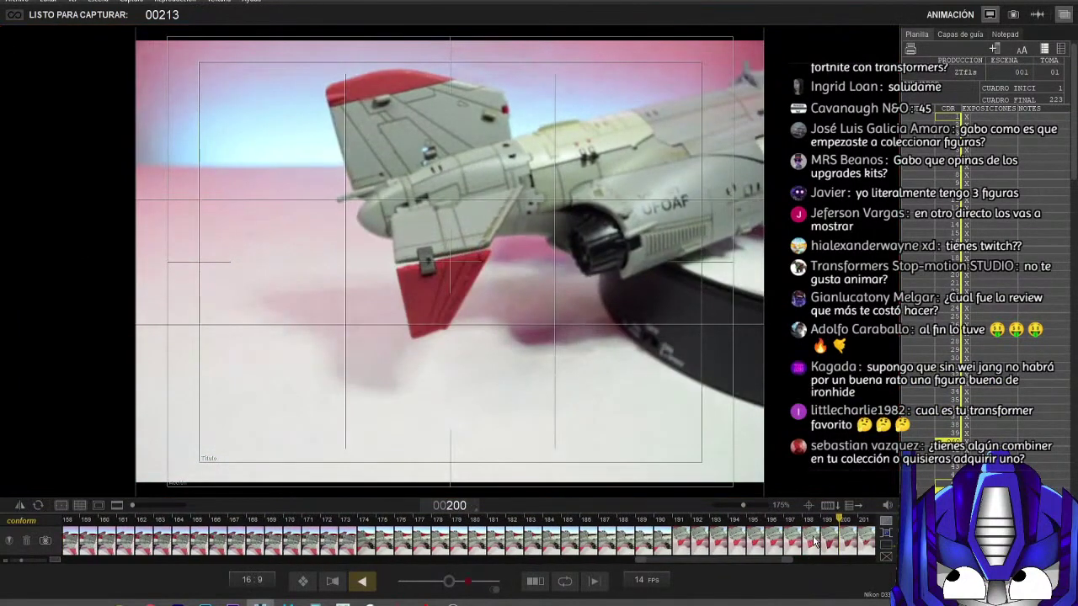
pyautogui.press('Right')
pyautogui.press('Right')
pyautogui.press('Right')
pyautogui.press('Right')
pyautogui.press('Right')
pyautogui.press('Right')
pyautogui.press('Right')
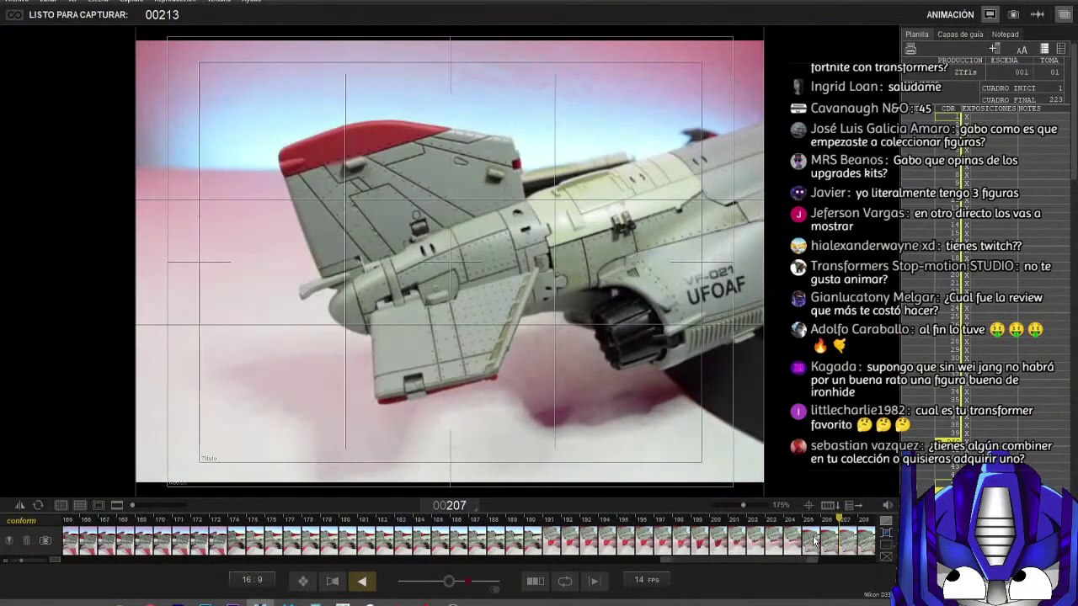
pyautogui.press('Right')
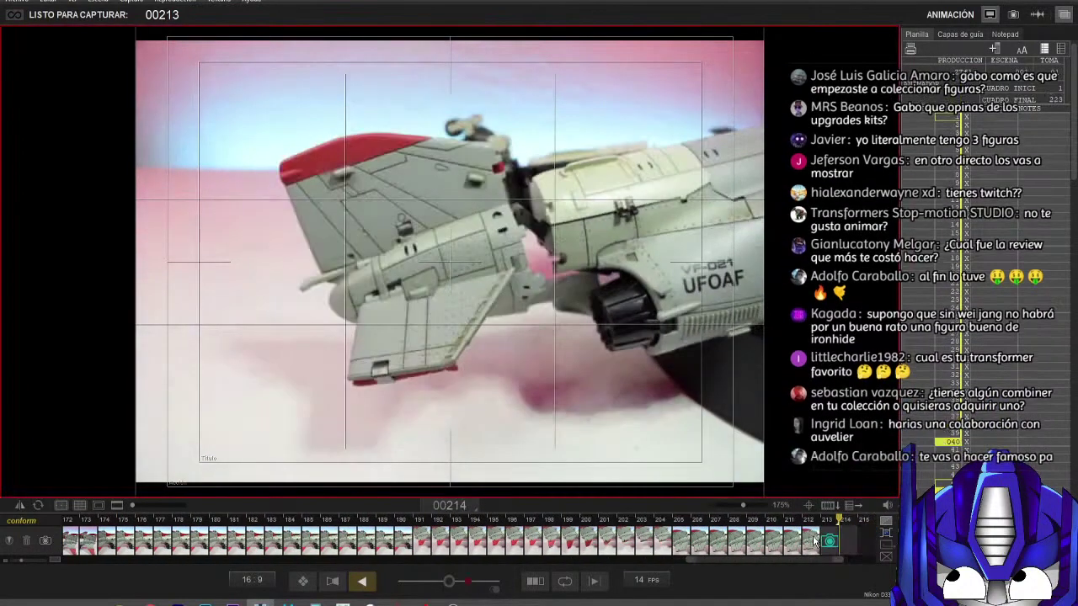
# Step: Delete frames 205 to 212 from the timeline
pyautogui.keyDown('shift'); pyautogui.click(684, 551); pyautogui.keyUp('shift')
pyautogui.press('Delete')
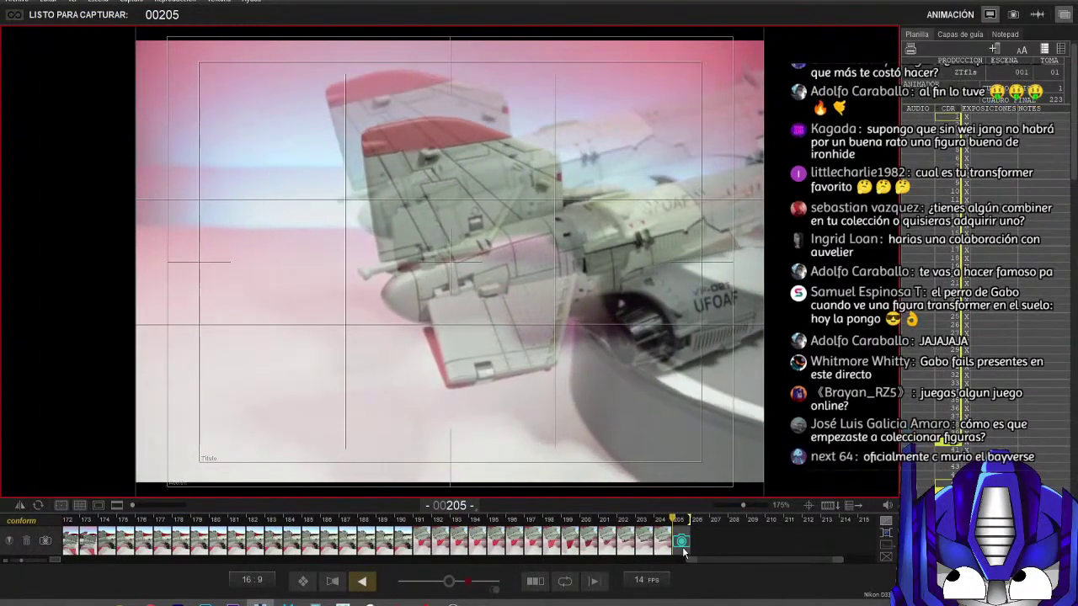
# Step: Retake the shot from the live frame, capturing frames 205 to 217 as the tail section swings down from the fuselage
pyautogui.click(682, 547)
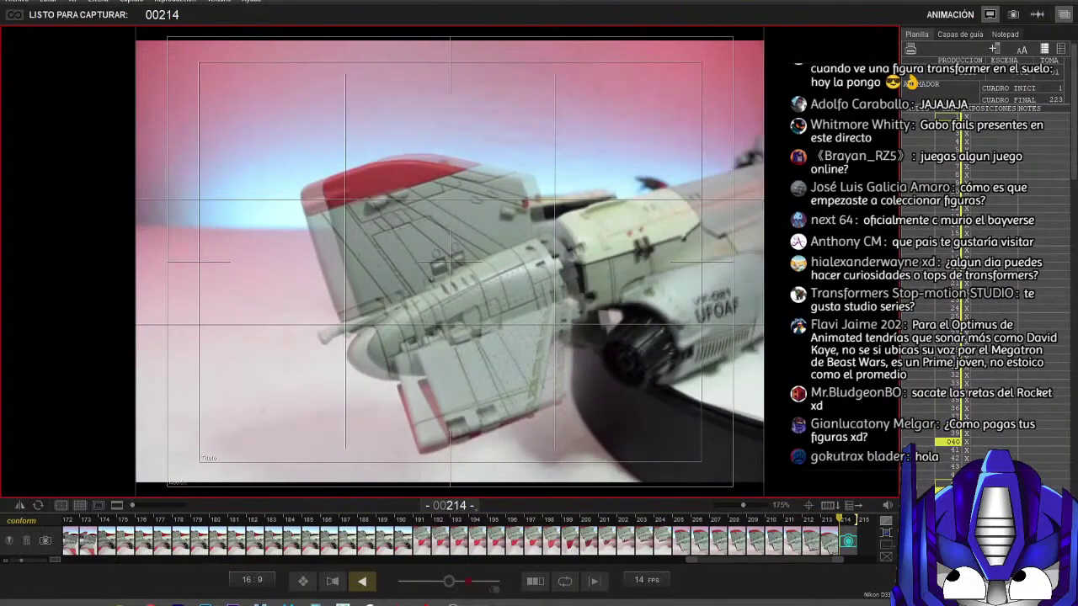
pyautogui.moveTo(456, 352)
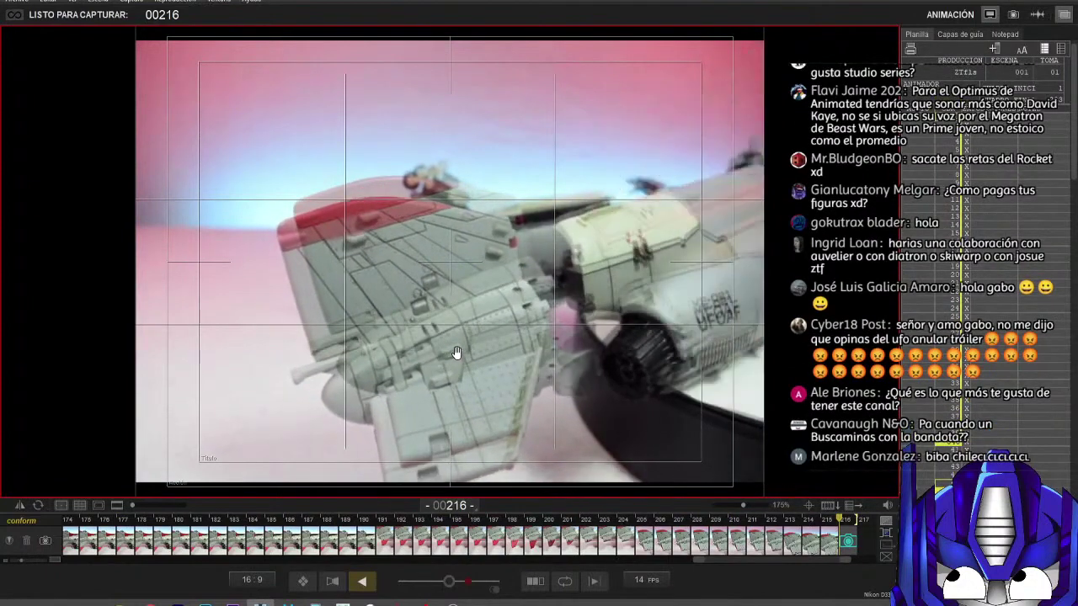
pyautogui.press('Return')
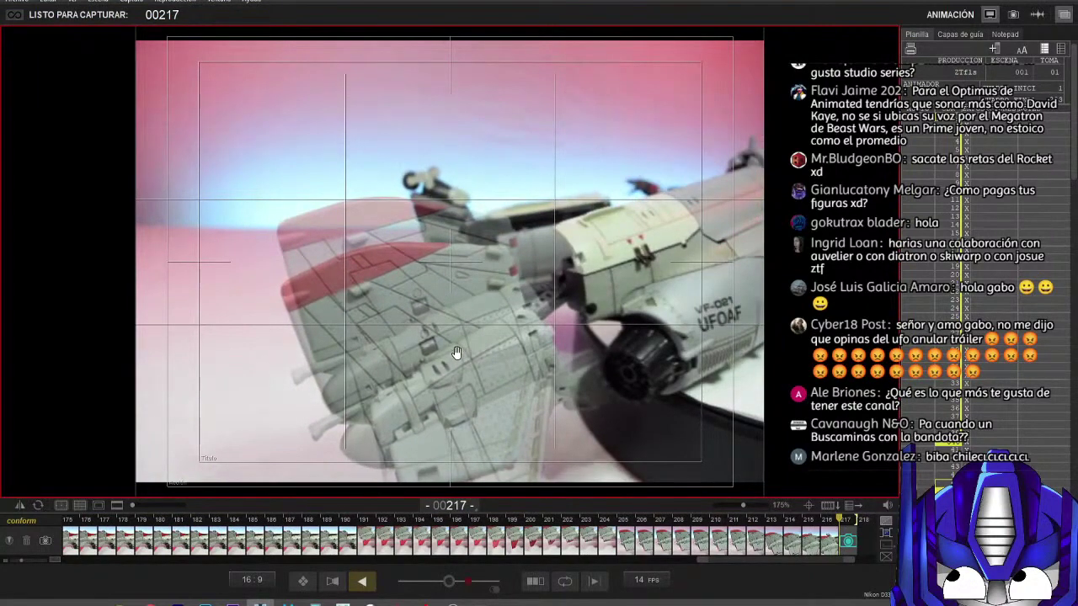
pyautogui.press('Return')
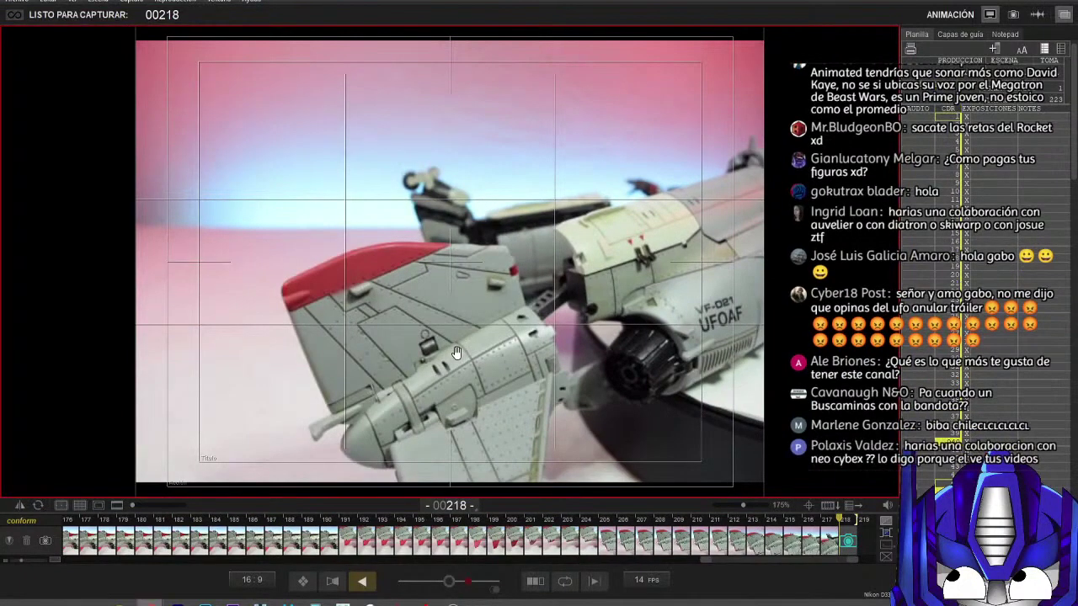
# Step: Capture seven frames, 218 to 224, of the repositioned jet with its tail section extended and the fin tip still folded
pyautogui.moveTo(200, 301)
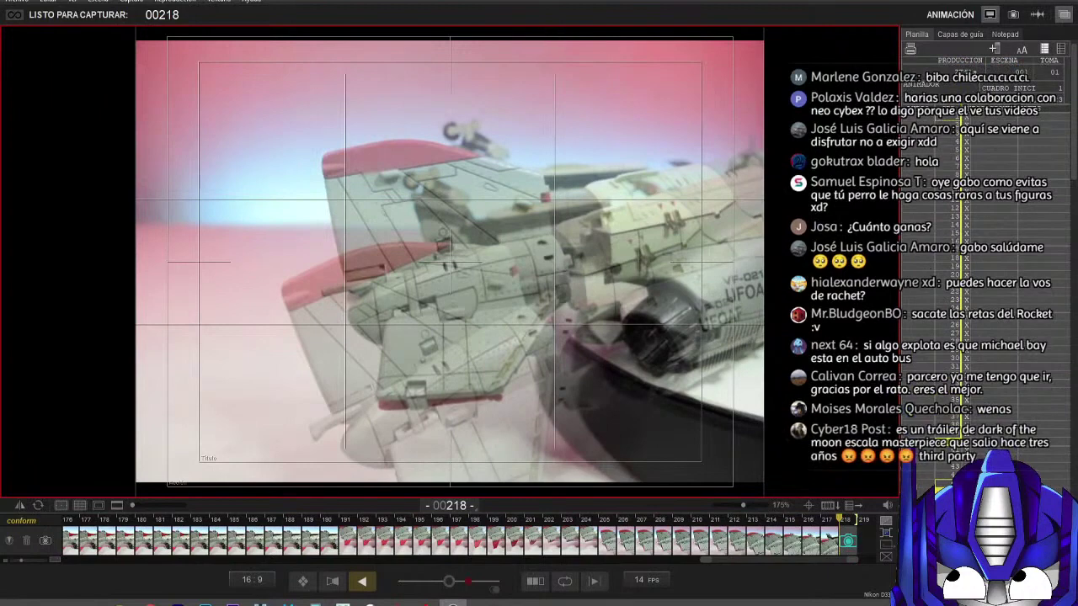
pyautogui.moveTo(261, 107)
pyautogui.press('7')
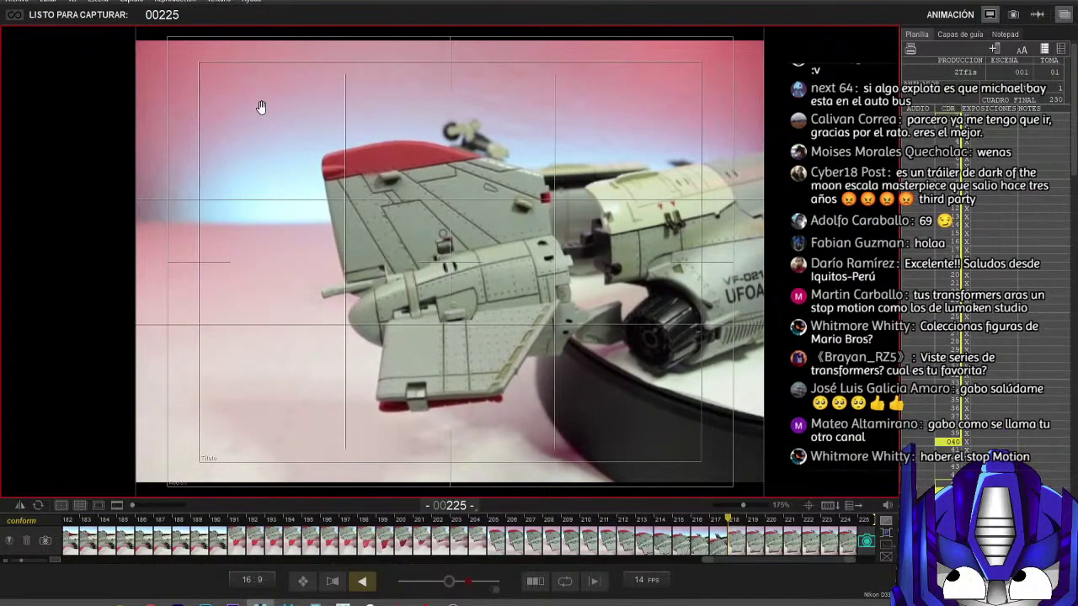
pyautogui.moveTo(149, 188)
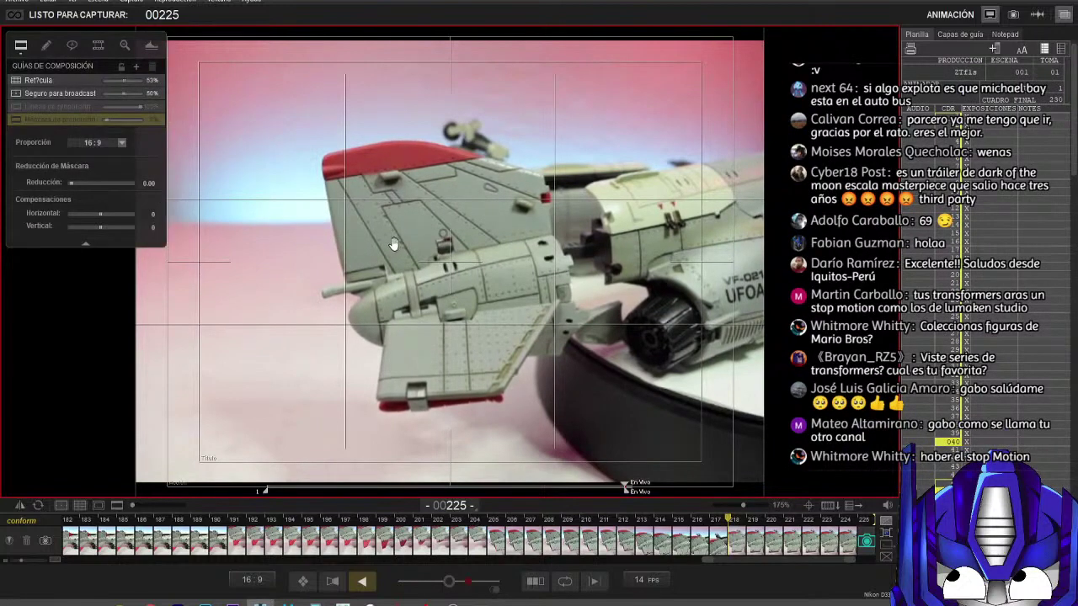
pyautogui.press('0')
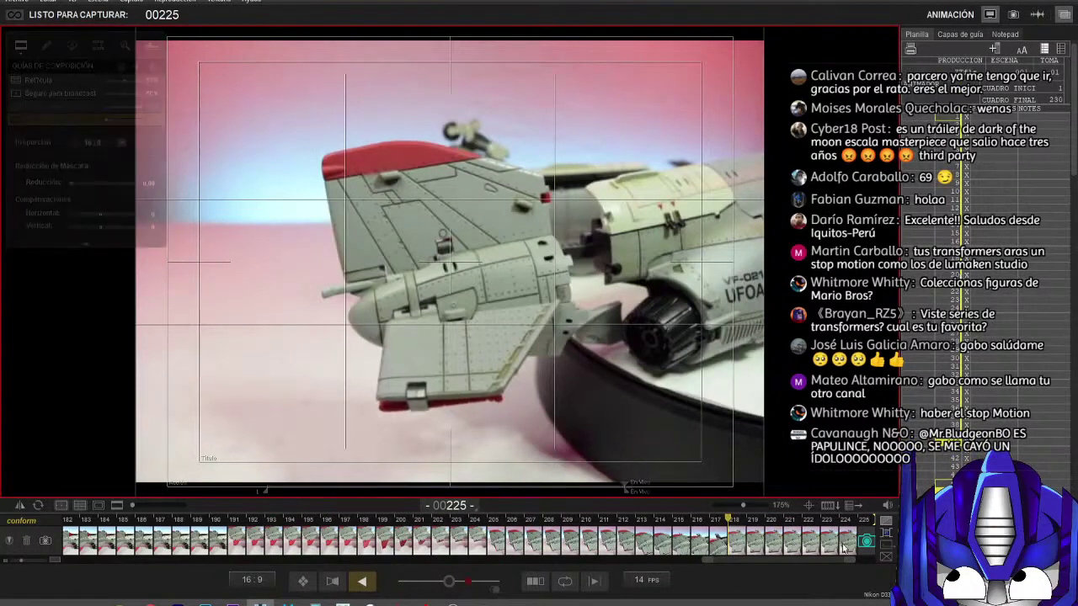
# Step: Compare the live view with frames 224 and 218, and delete frames 218 to 224
pyautogui.click(867, 542)
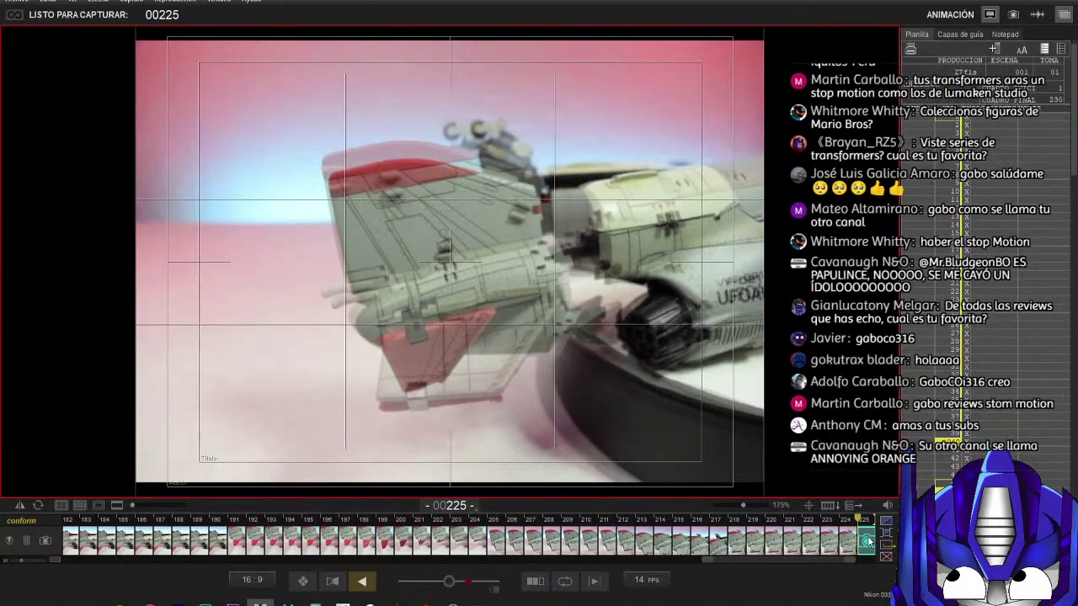
pyautogui.click(846, 543)
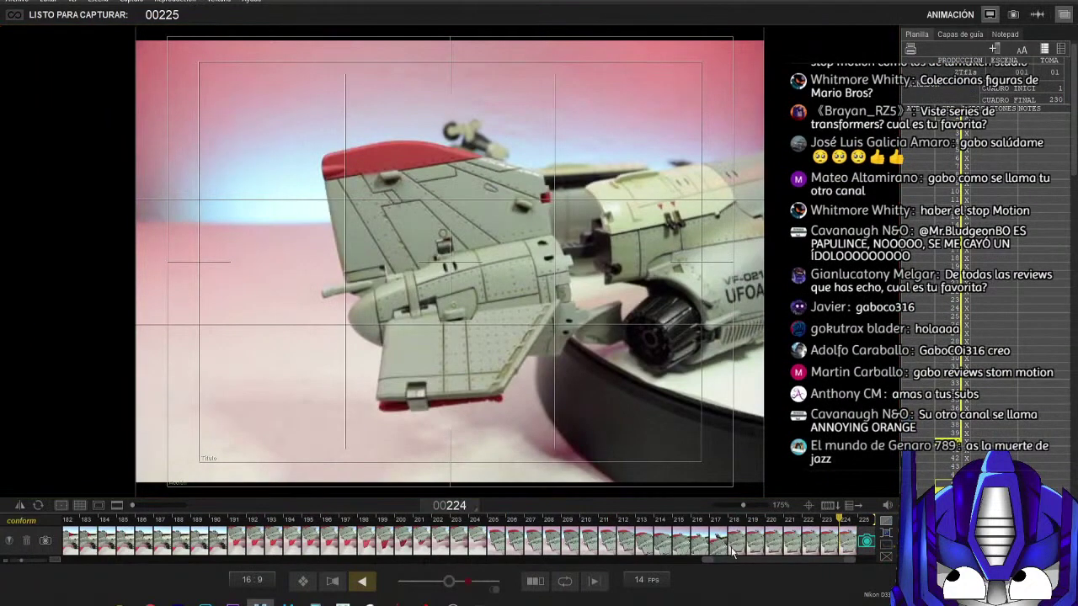
pyautogui.click(732, 552)
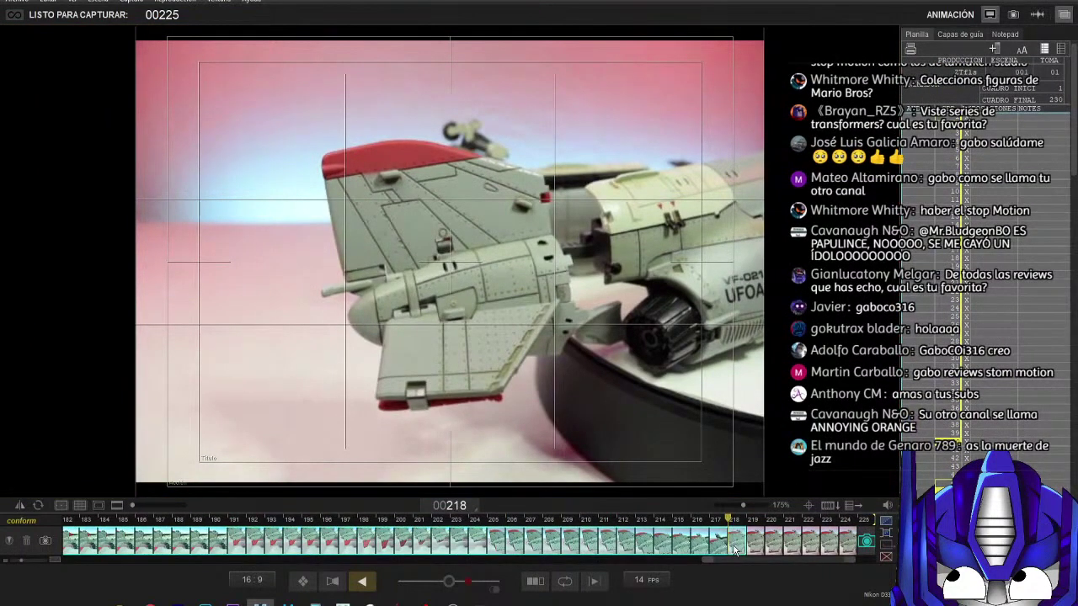
pyautogui.keyDown('shift'); pyautogui.click(846, 544); pyautogui.keyUp('shift')
pyautogui.press('Delete')
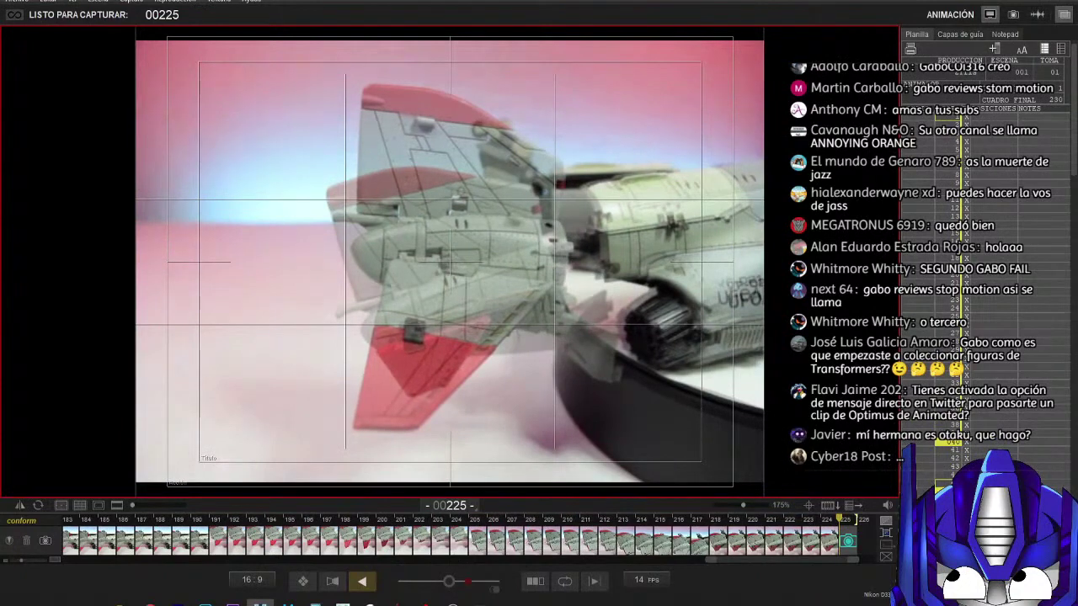
# Step: Check frame 224 against frame 218, and remove the faulty frames 218 to 224 from the timeline
pyautogui.press('Left')
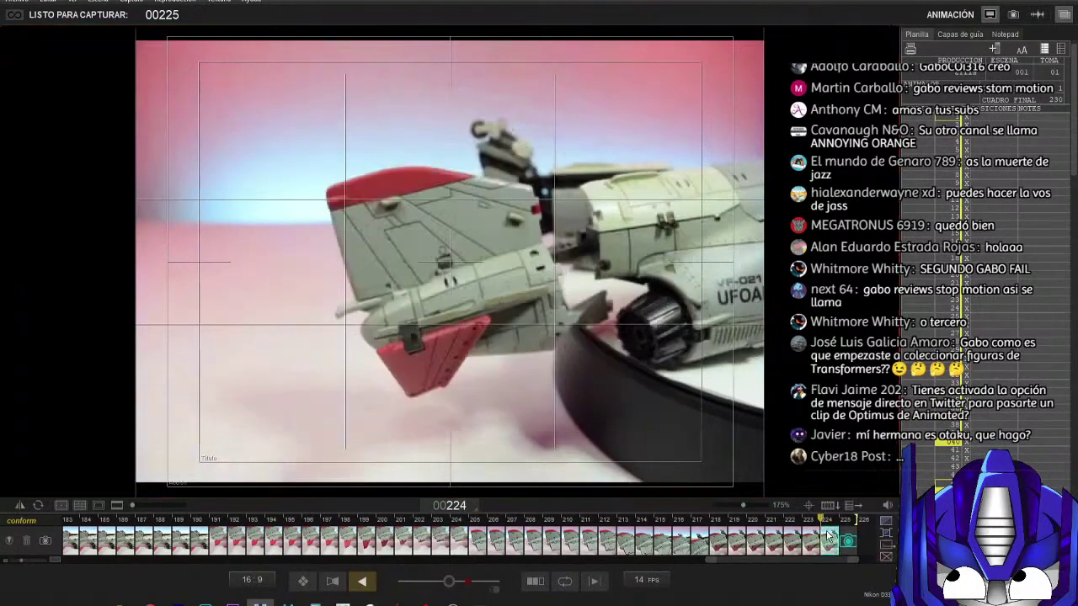
pyautogui.click(719, 544)
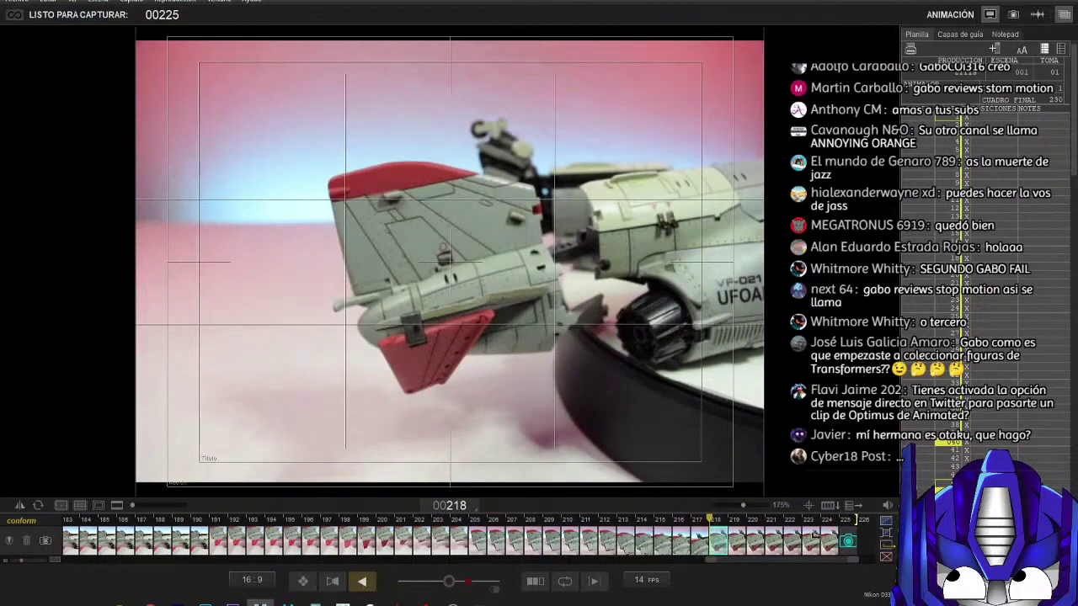
pyautogui.click(830, 543)
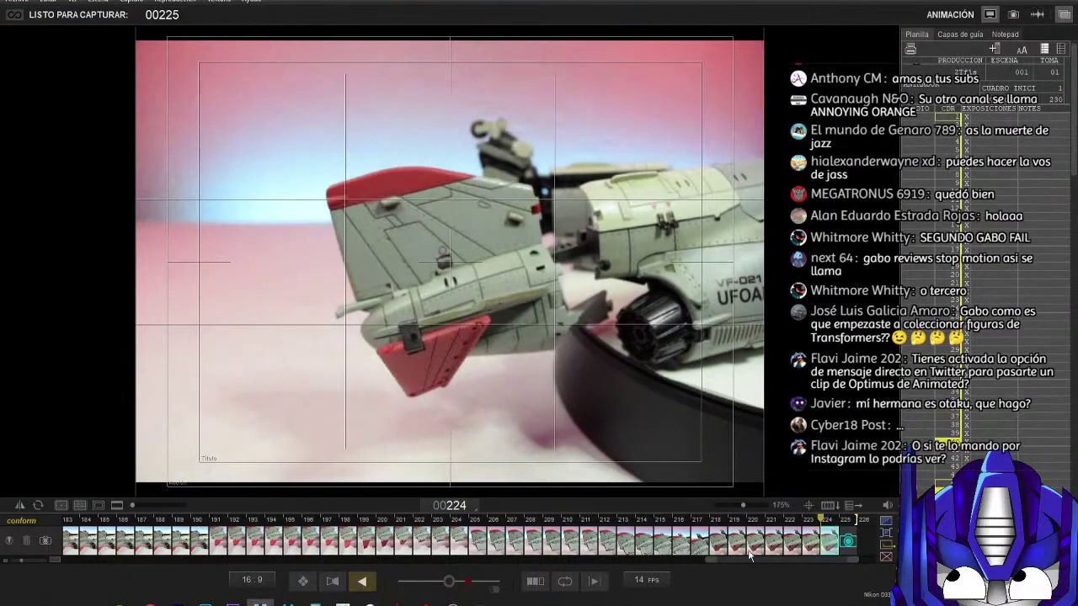
pyautogui.keyDown('shift'); pyautogui.click(719, 545); pyautogui.keyUp('shift')
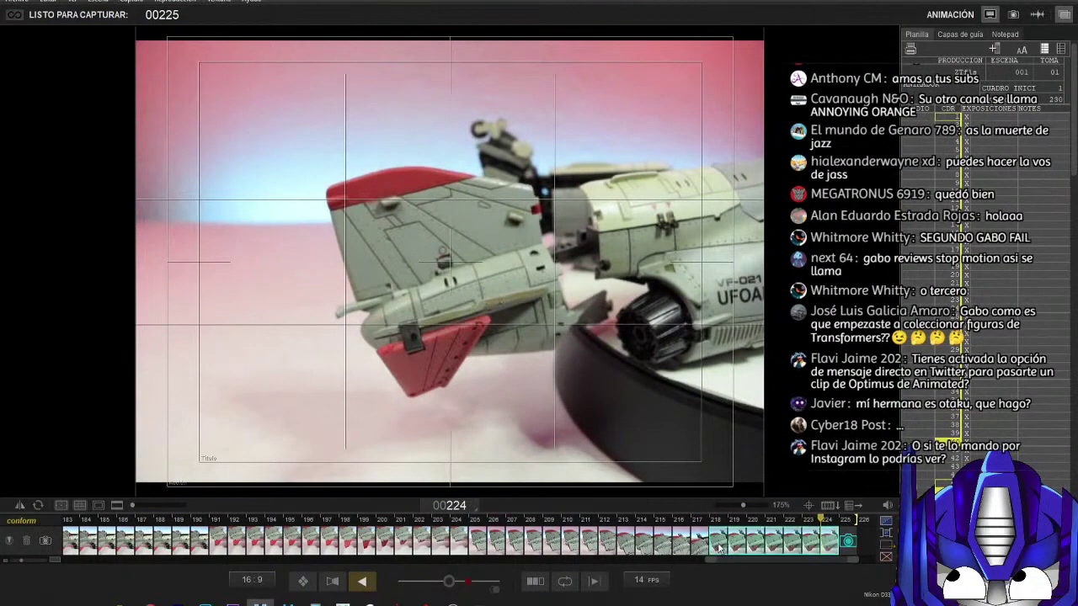
pyautogui.press('Delete')
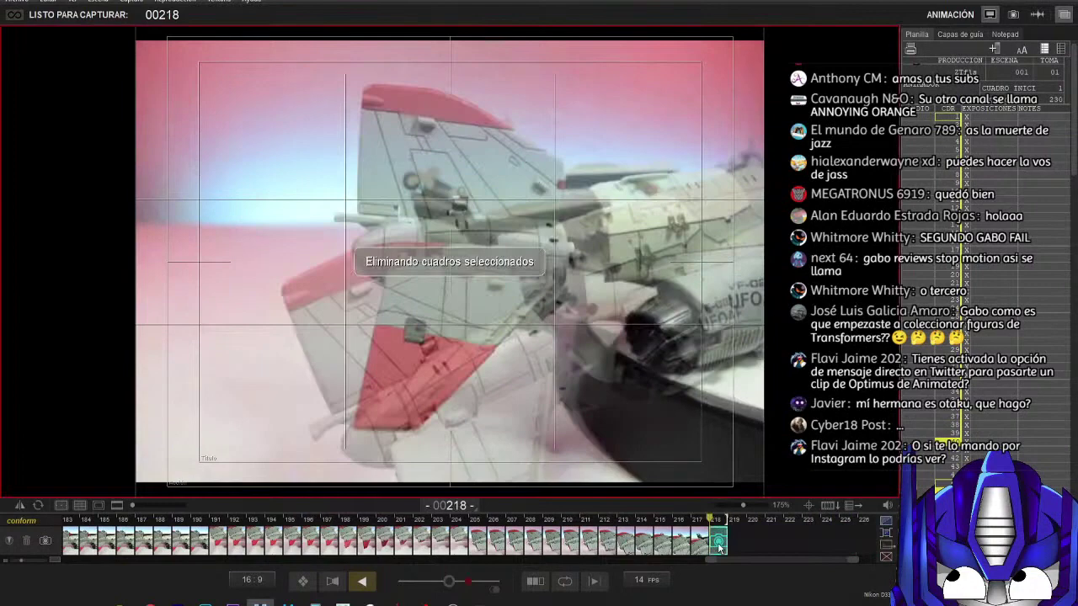
# Step: Capture frames 218 to 228, starting with a seven-shot burst of the extended tail fin and folding the fin upward for the last shots
pyautogui.press('Return')
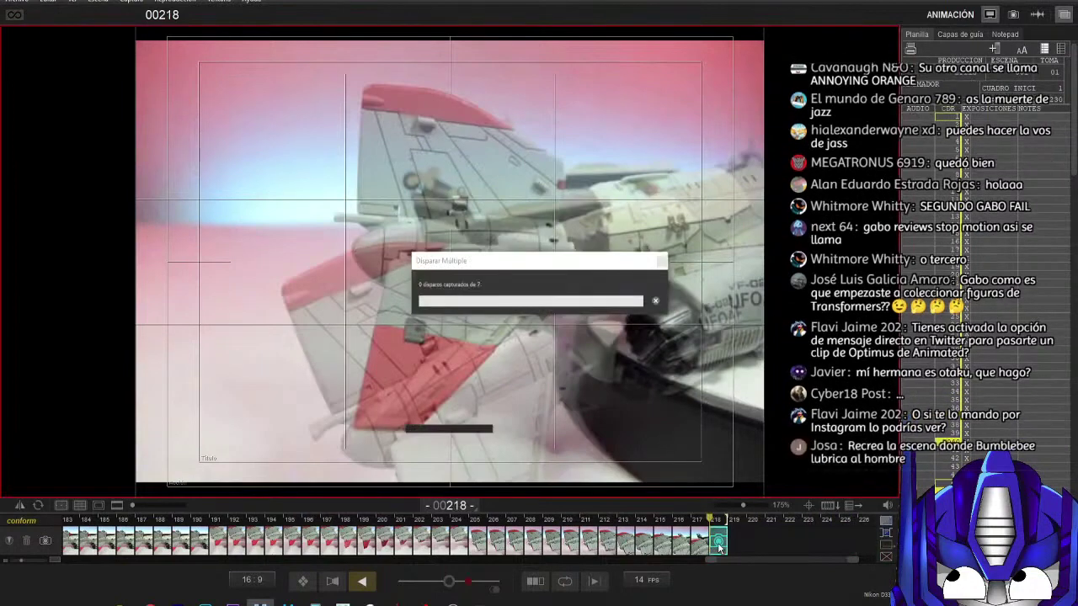
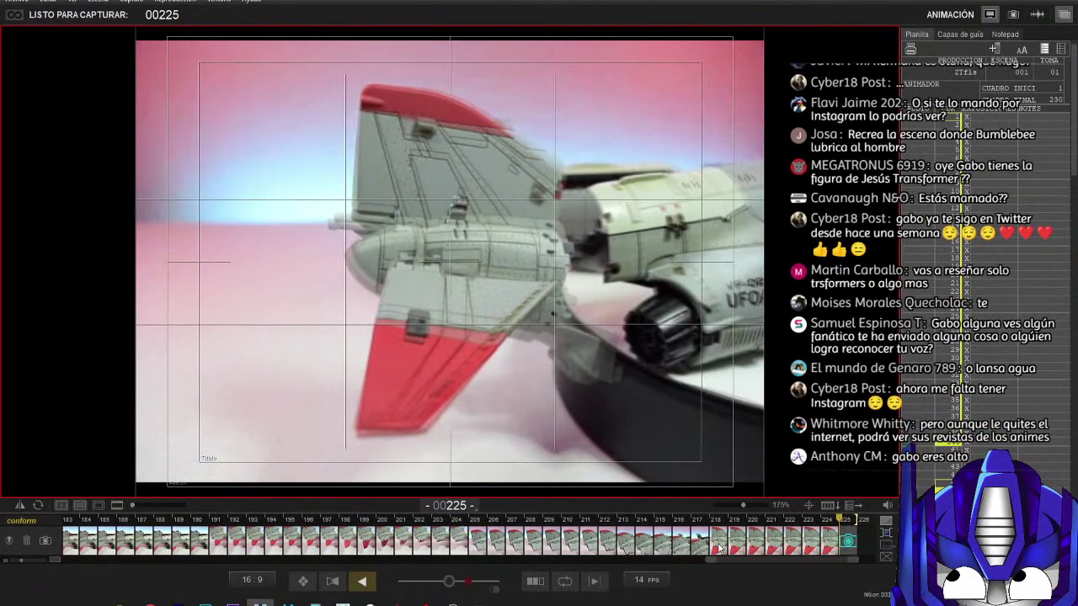
pyautogui.press('Return')
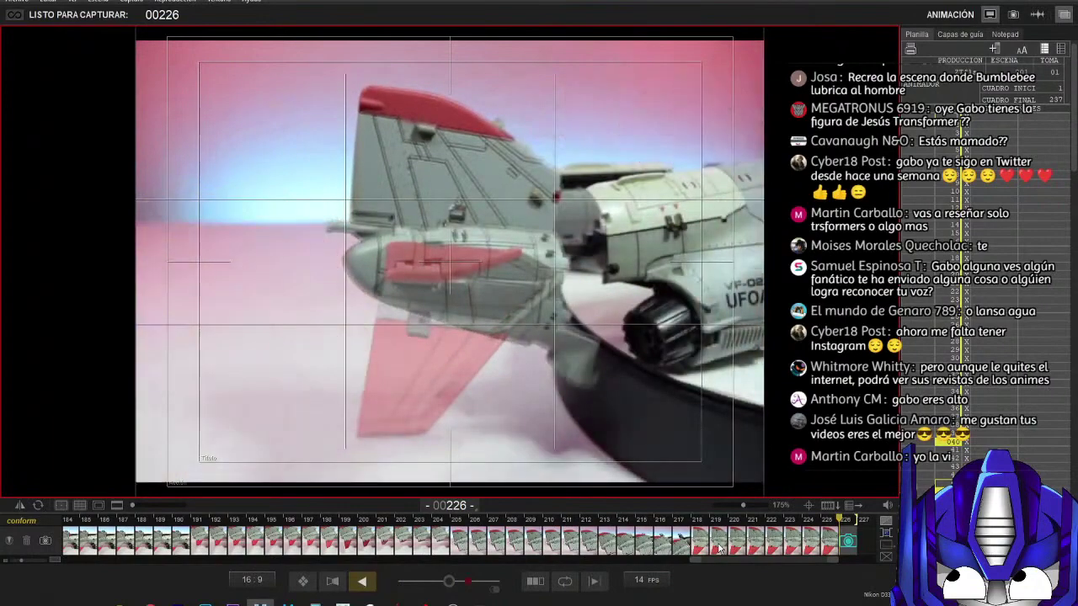
pyautogui.press('Return')
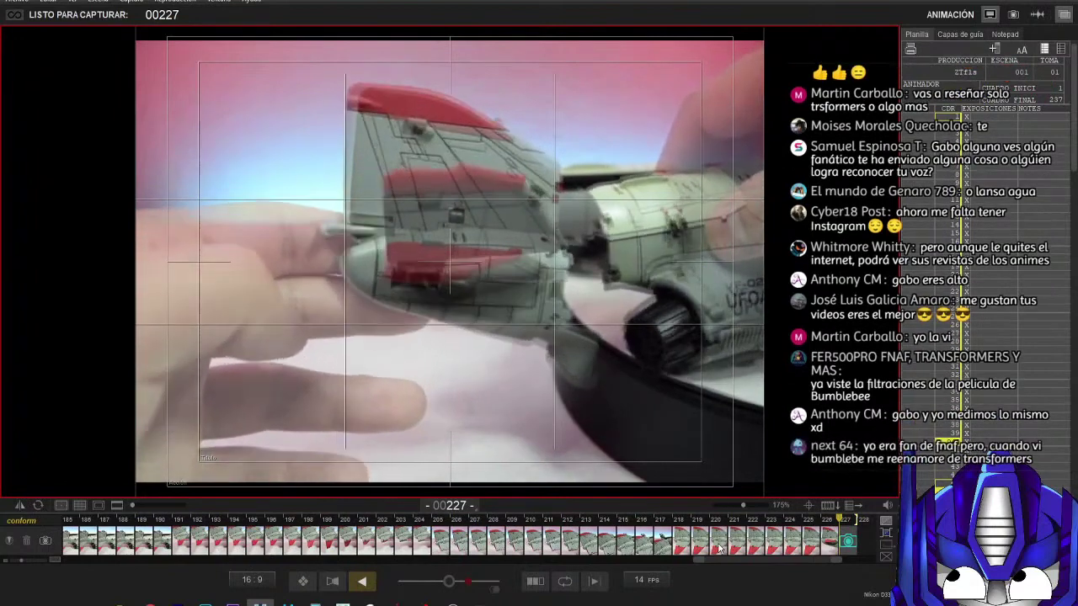
pyautogui.press('Return')
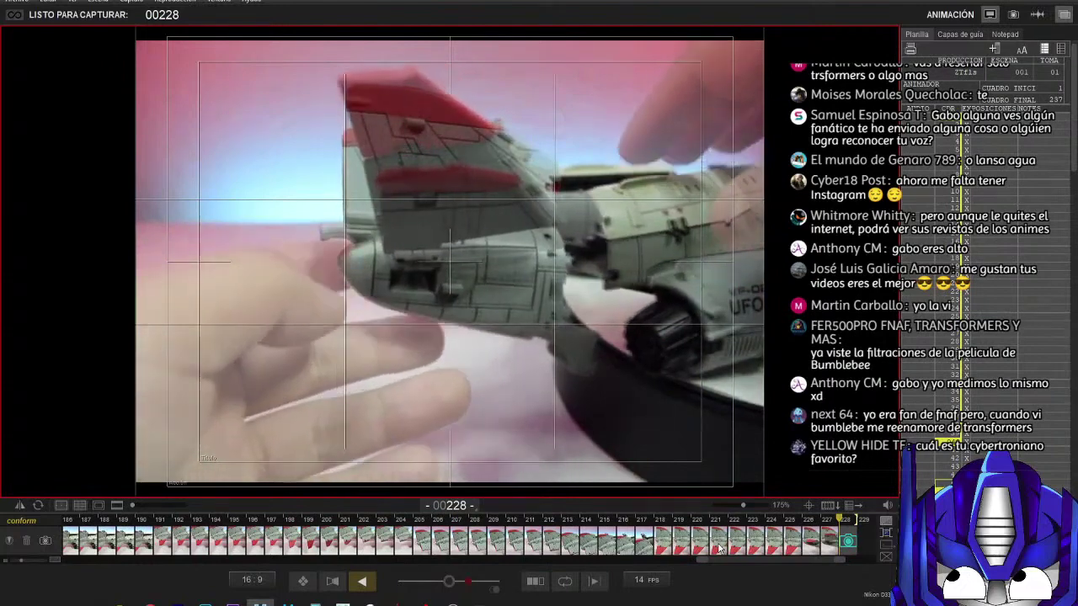
pyautogui.press('Return')
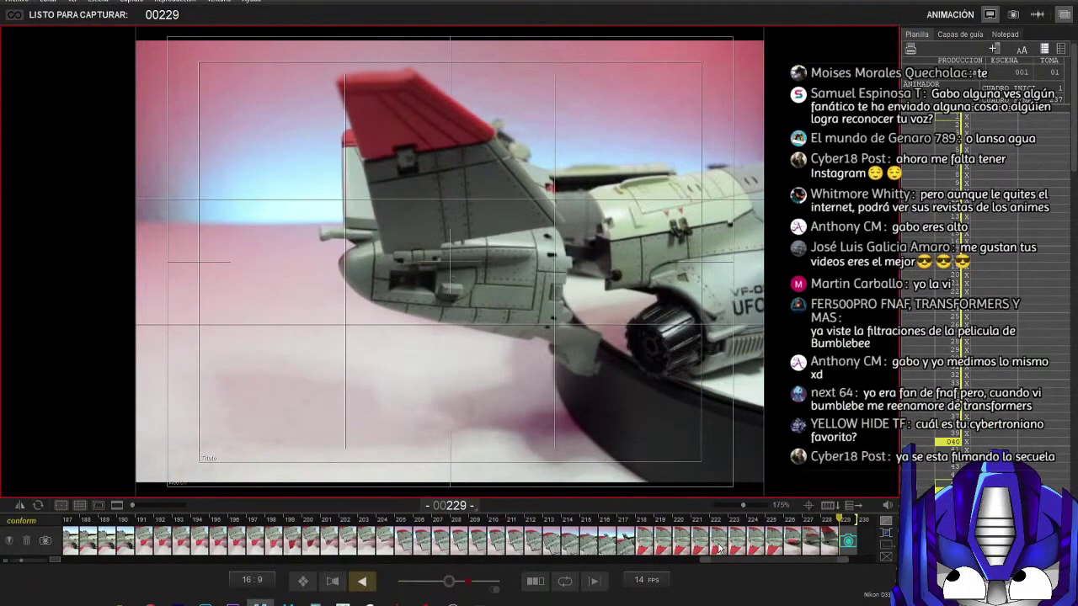
# Step: Extend the three fin-folding frames starting at frame 225 so that each one holds for two frames
pyautogui.press('8')
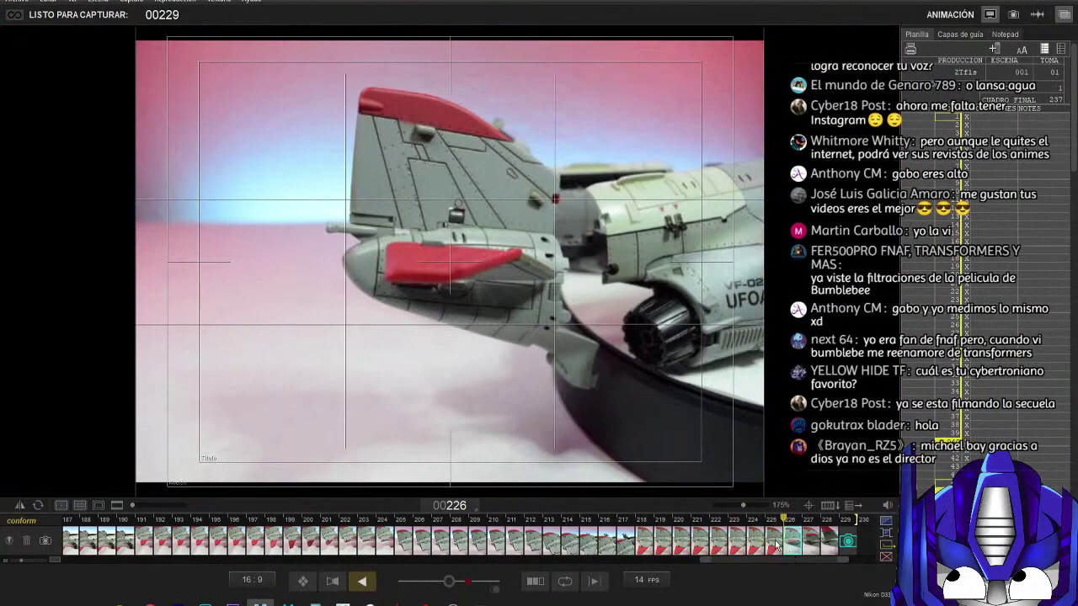
pyautogui.click(775, 545)
pyautogui.click(758, 547)
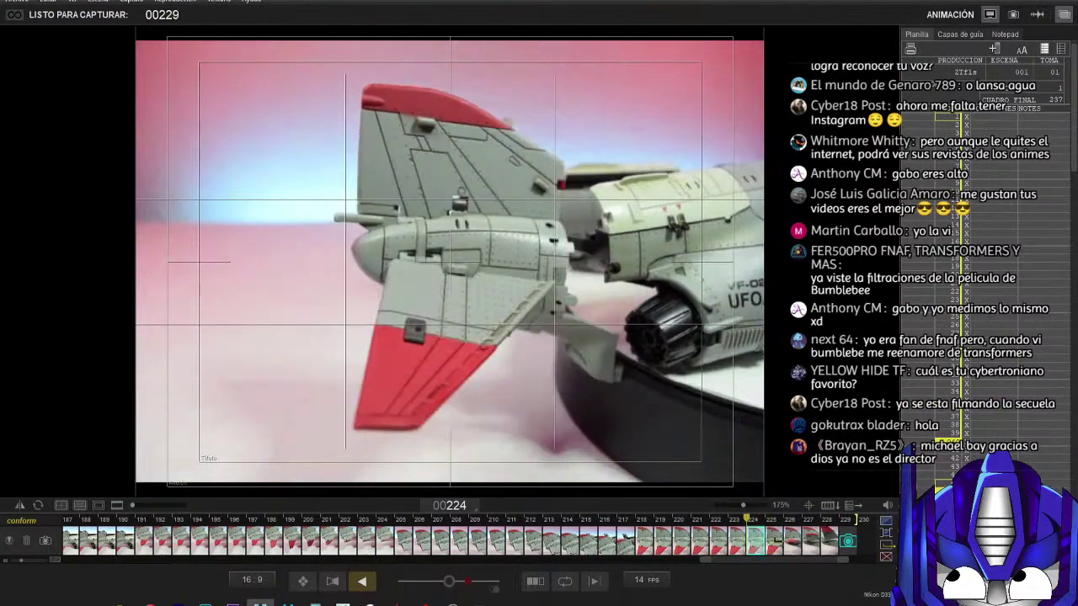
pyautogui.press('Return')
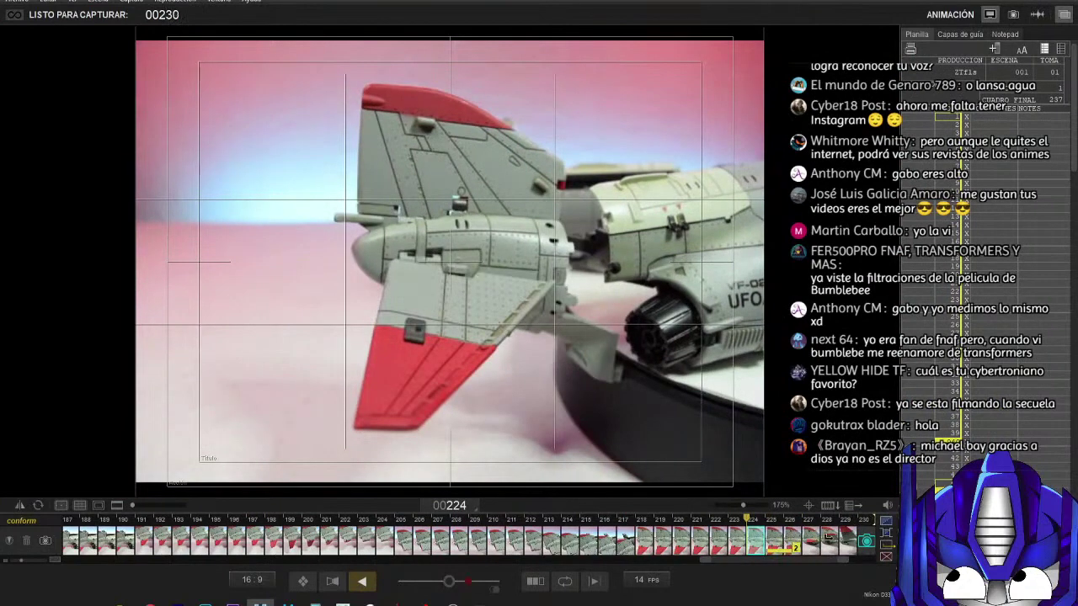
pyautogui.press('Return')
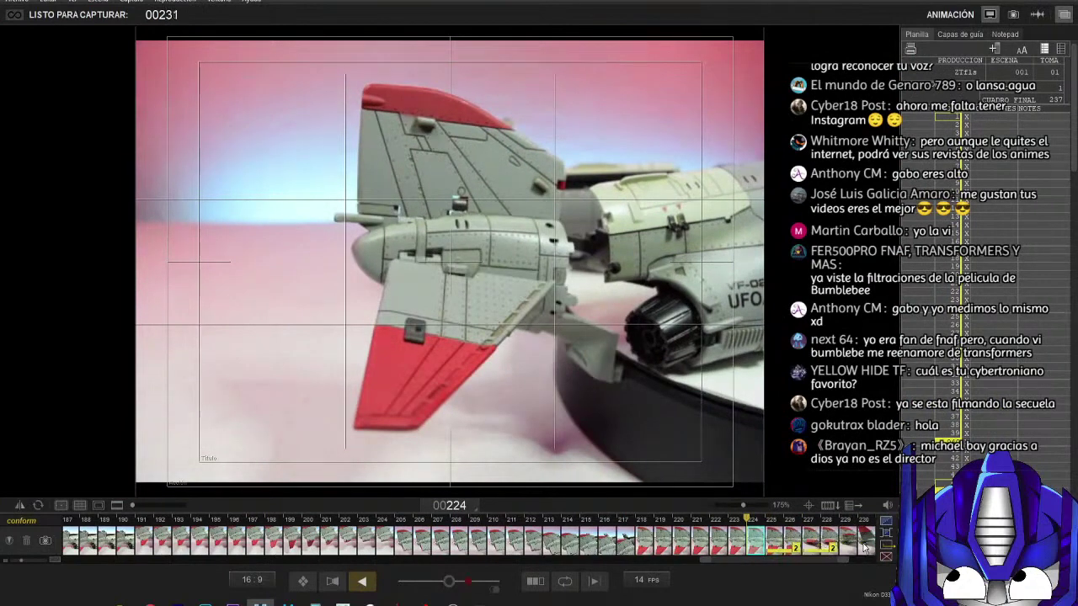
pyautogui.press('Return')
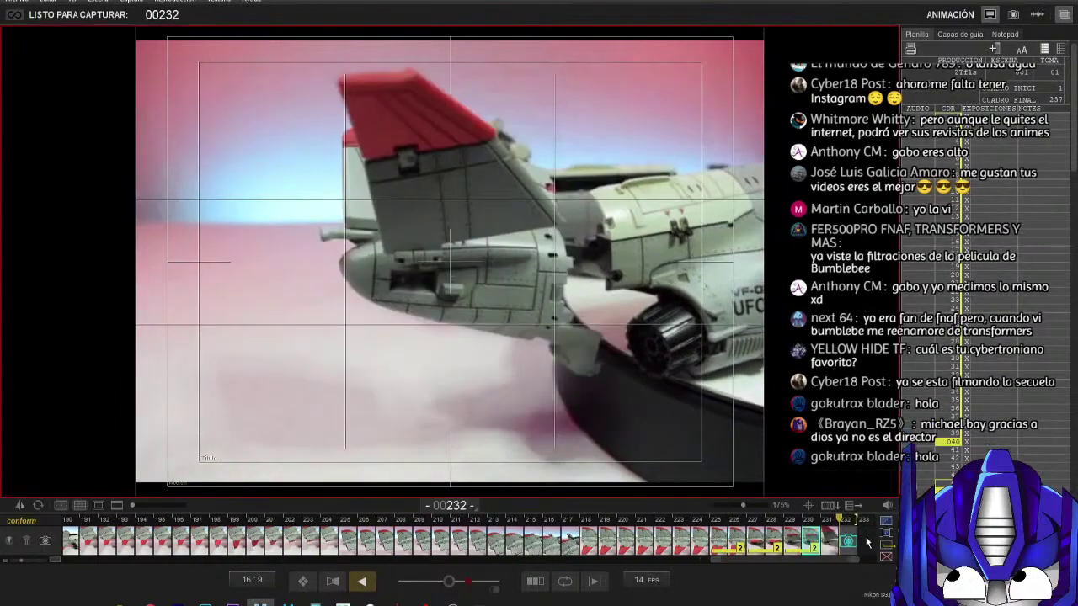
# Step: Review the fin-folding motion frame by frame backward from frame 231 to frame 220
pyautogui.click(805, 540)
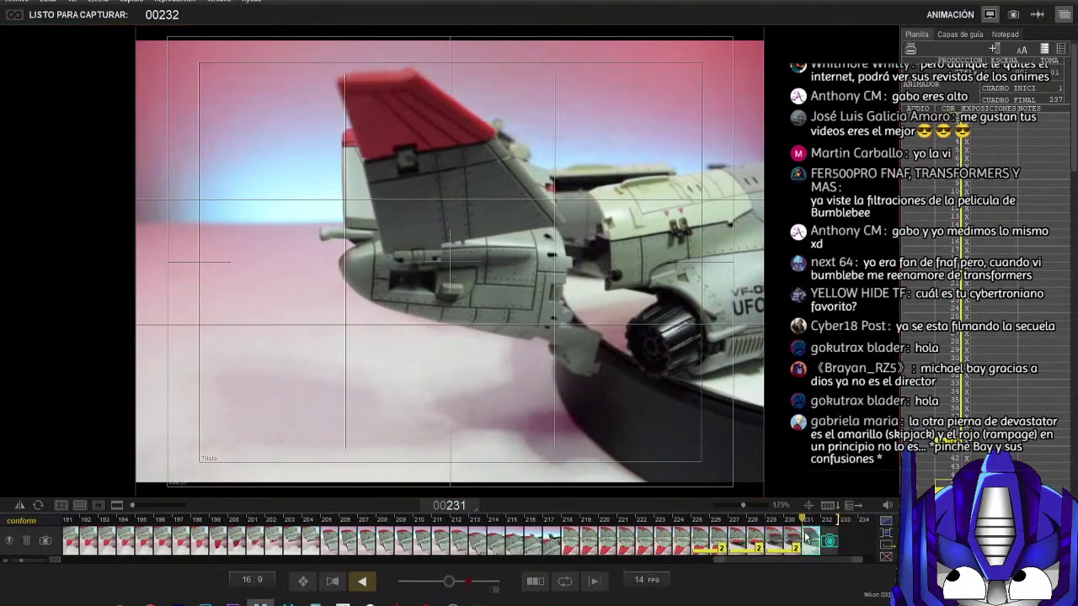
pyautogui.press('Left')
pyautogui.press('Left')
pyautogui.press('Left')
pyautogui.press('Left')
pyautogui.press('Left')
pyautogui.press('Left')
pyautogui.press('Left')
pyautogui.press('Left')
pyautogui.press('Left')
pyautogui.press('Left')
pyautogui.press('Left')
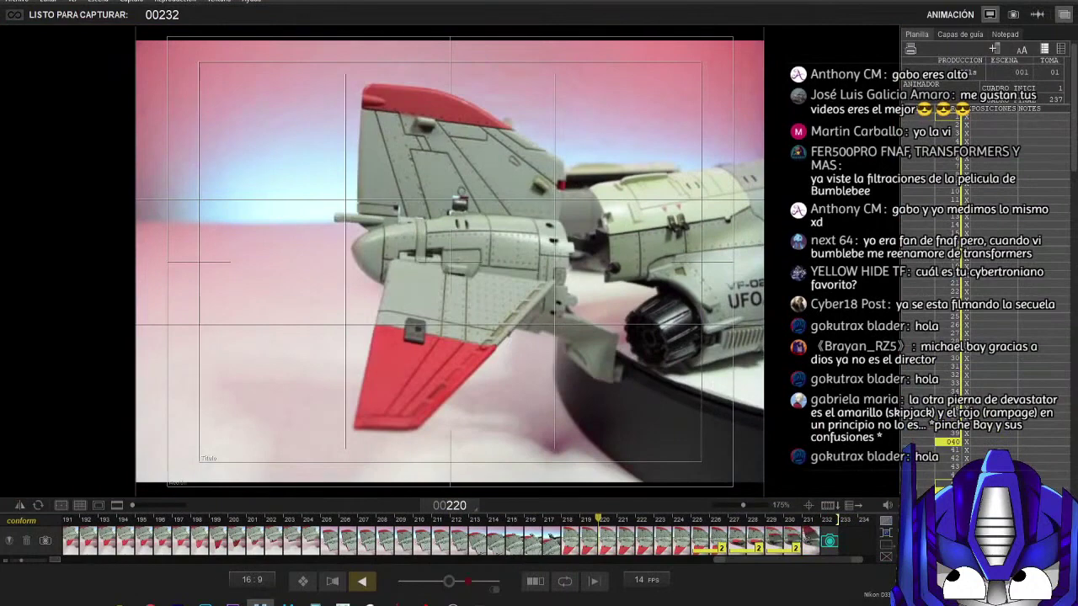
# Step: Return to the live view and capture frames 232 to 244 of the repositioned jet as its tail fins fold in
pyautogui.click(832, 541)
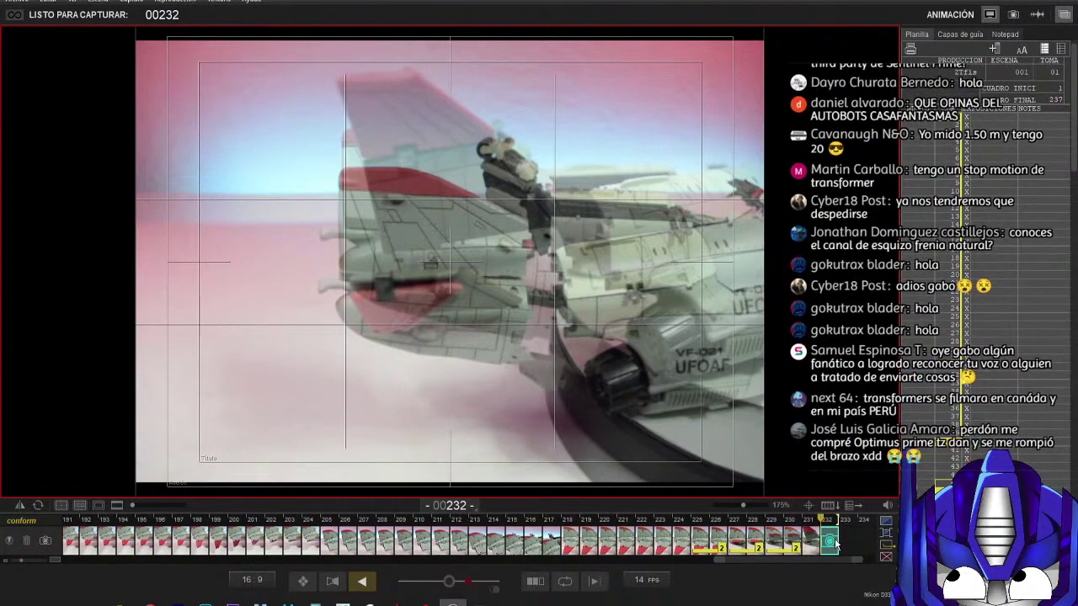
pyautogui.moveTo(711, 312)
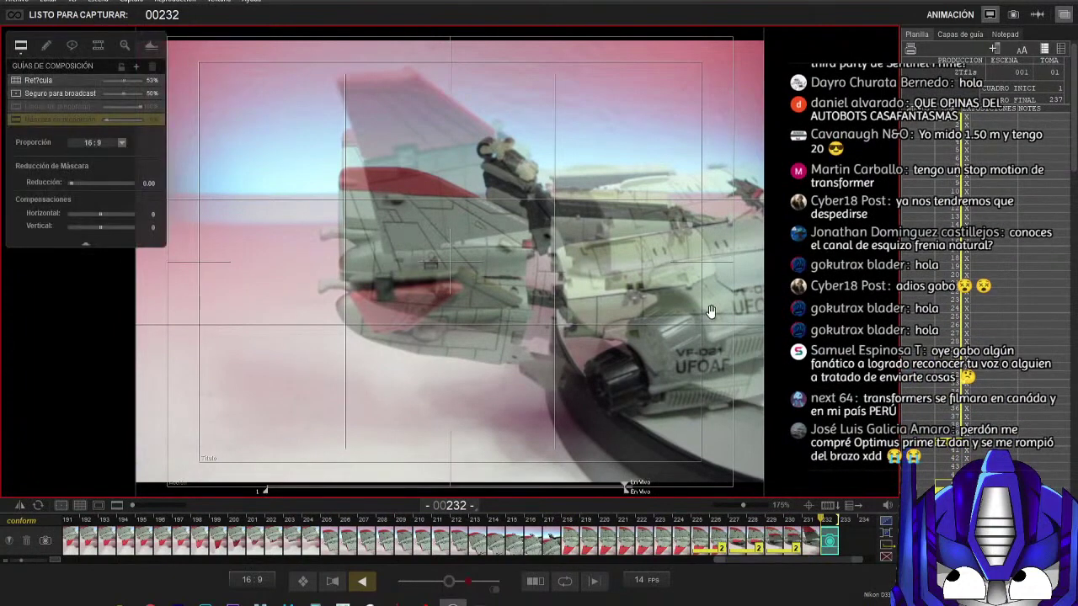
pyautogui.press('Return')
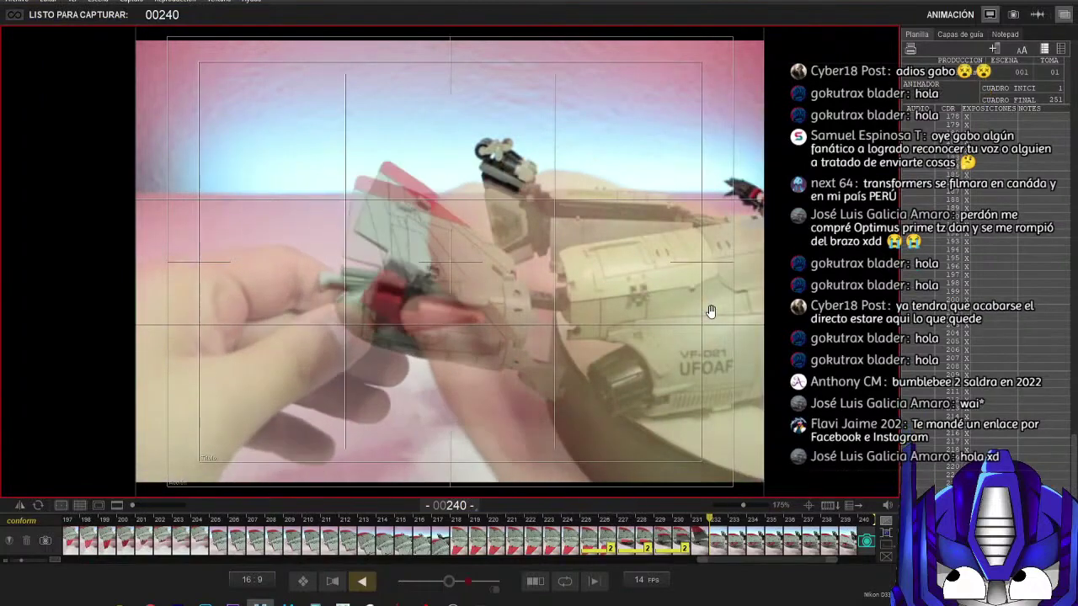
pyautogui.press('Return')
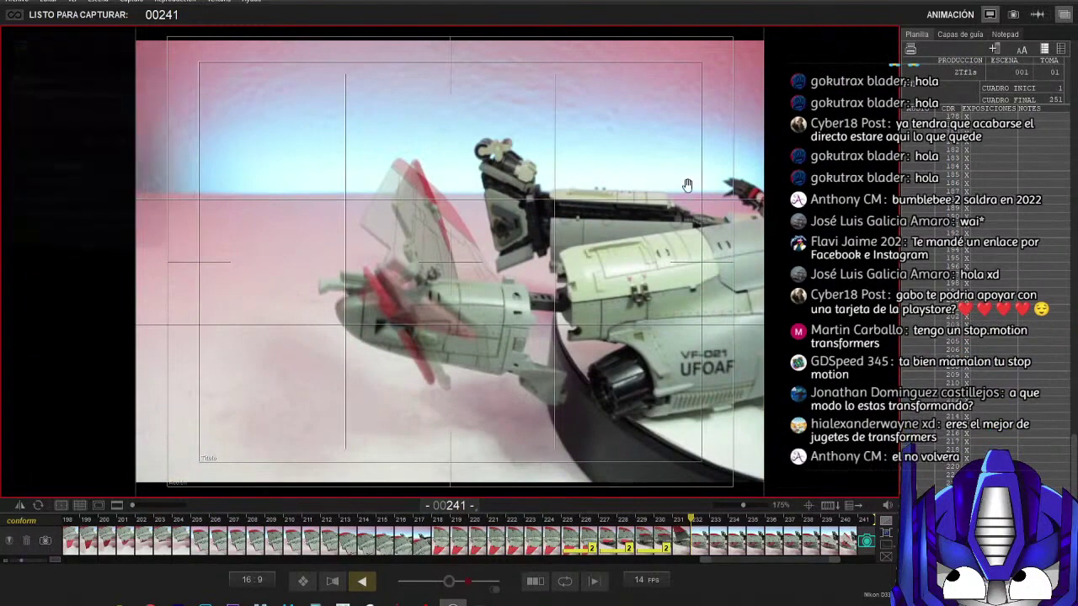
pyautogui.press('g')
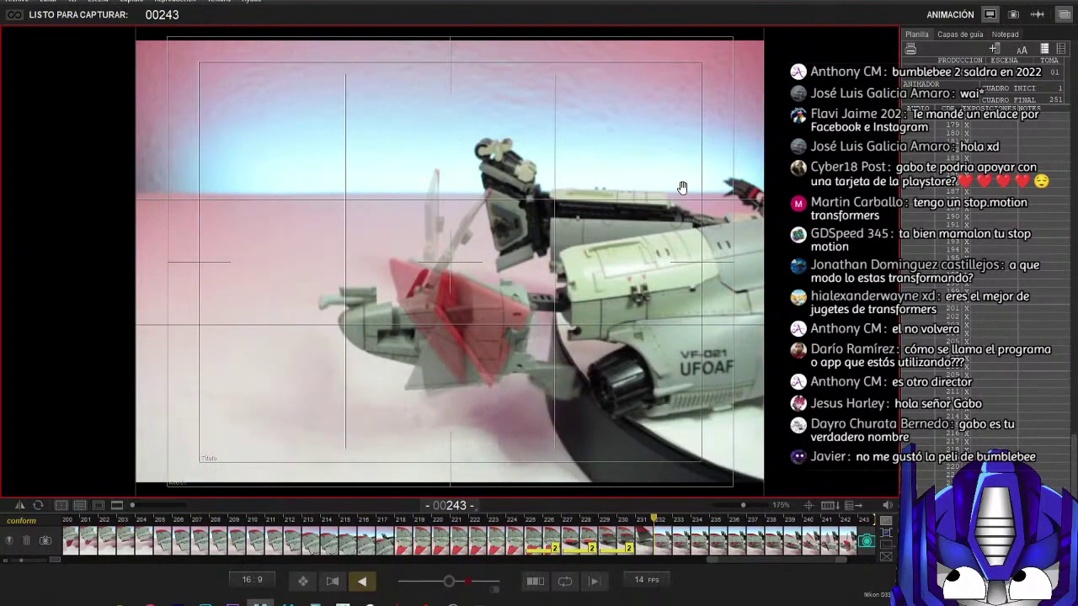
pyautogui.press('Return')
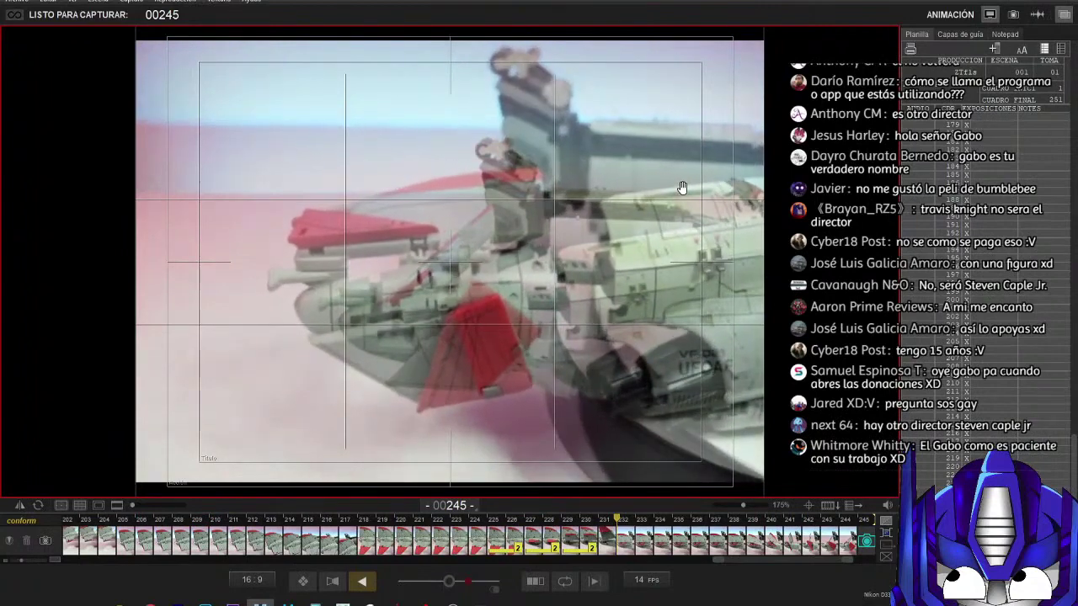
# Step: Capture frames 245 to 261 in the closer framing as the grey fin panel folds down over the tail section
pyautogui.hotkey('shift', 'Return')
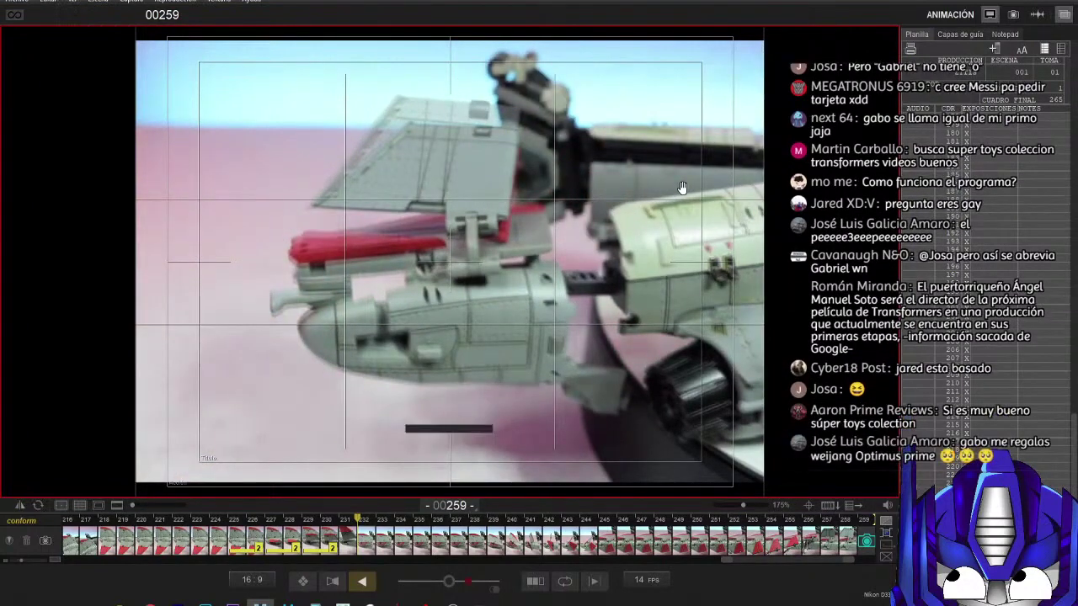
pyautogui.press('Return')
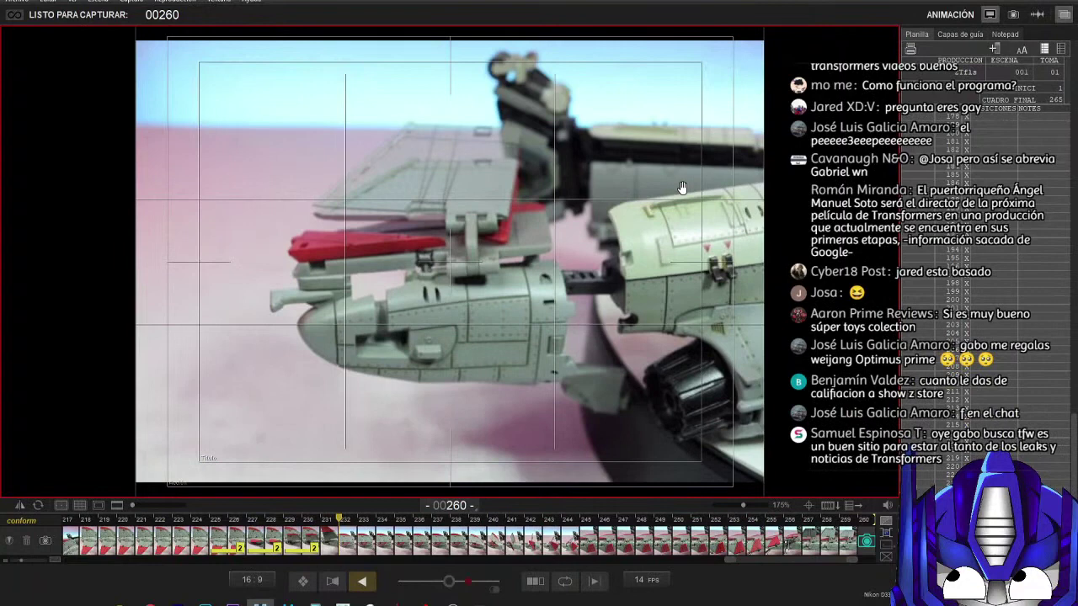
pyautogui.press('Return')
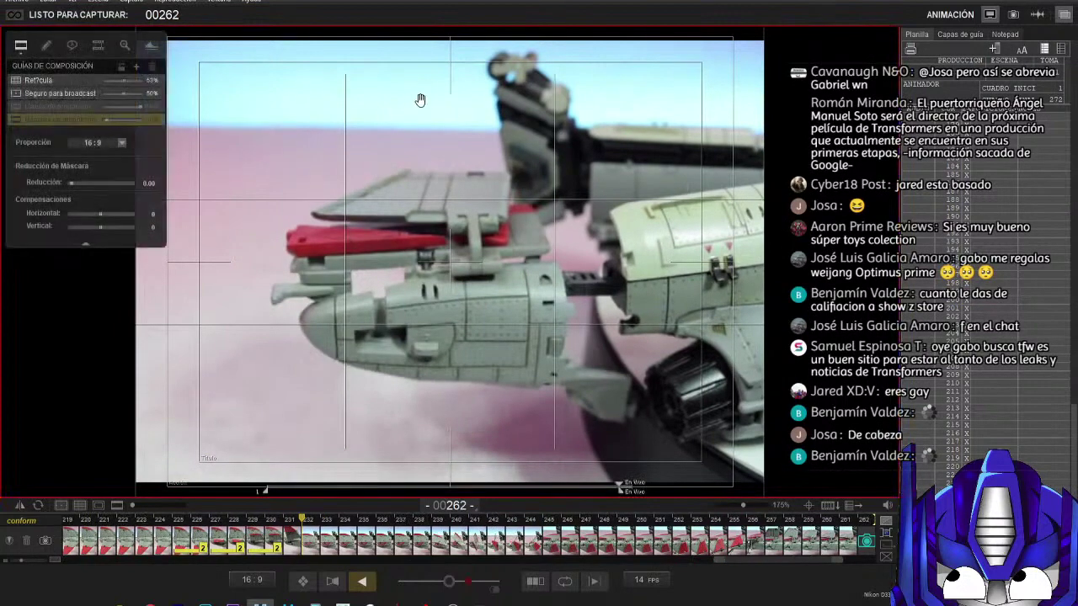
# Step: Capture frames 262 to 272 of the reframed jet as the folded tail section swings up from the fuselage
pyautogui.press('0')
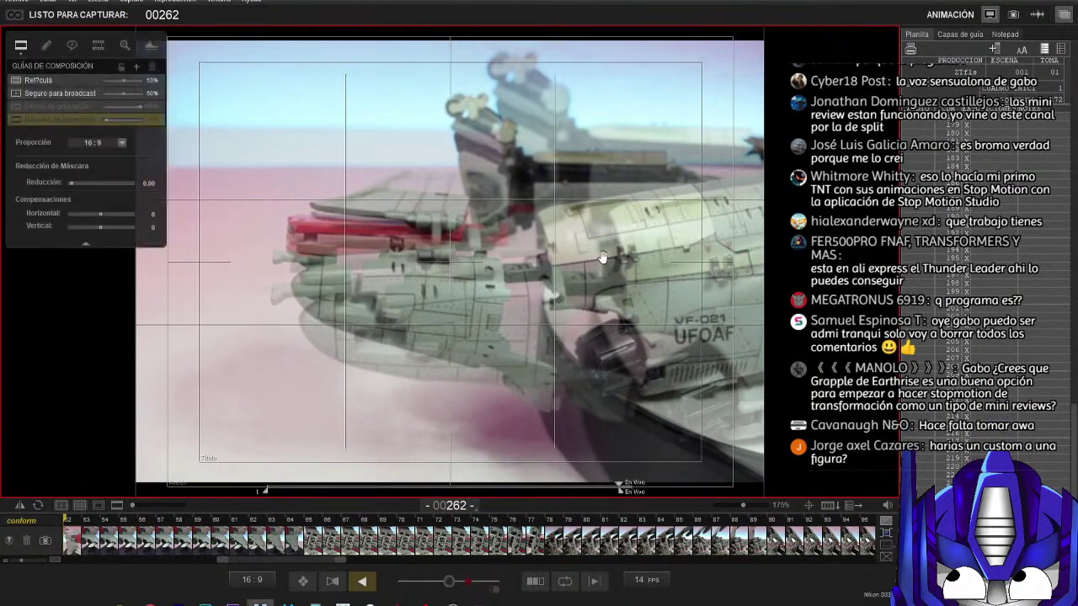
pyautogui.press('Return')
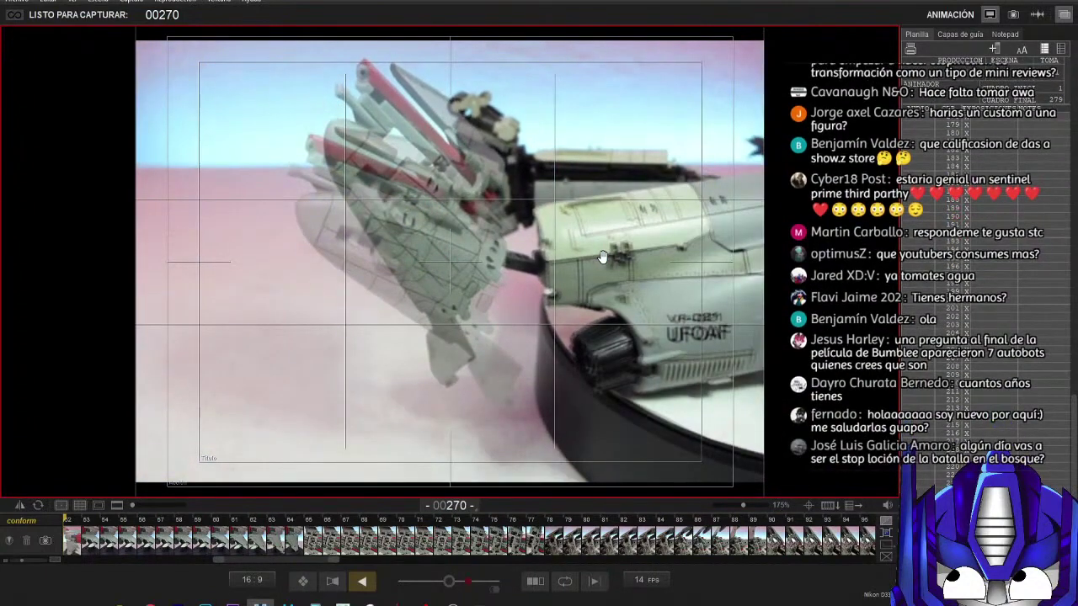
pyautogui.press('Return')
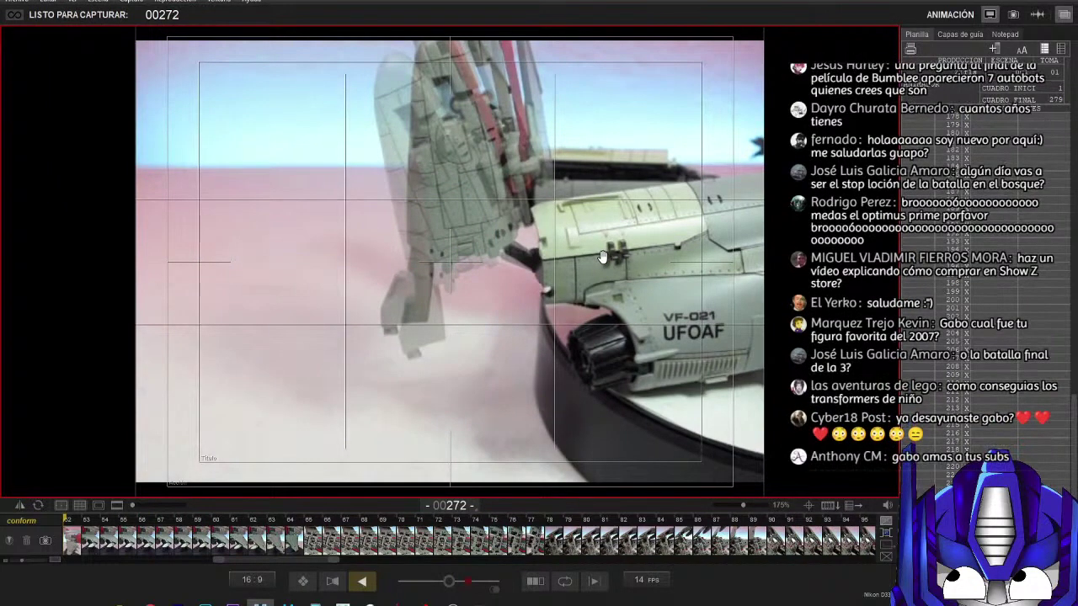
pyautogui.press('Return')
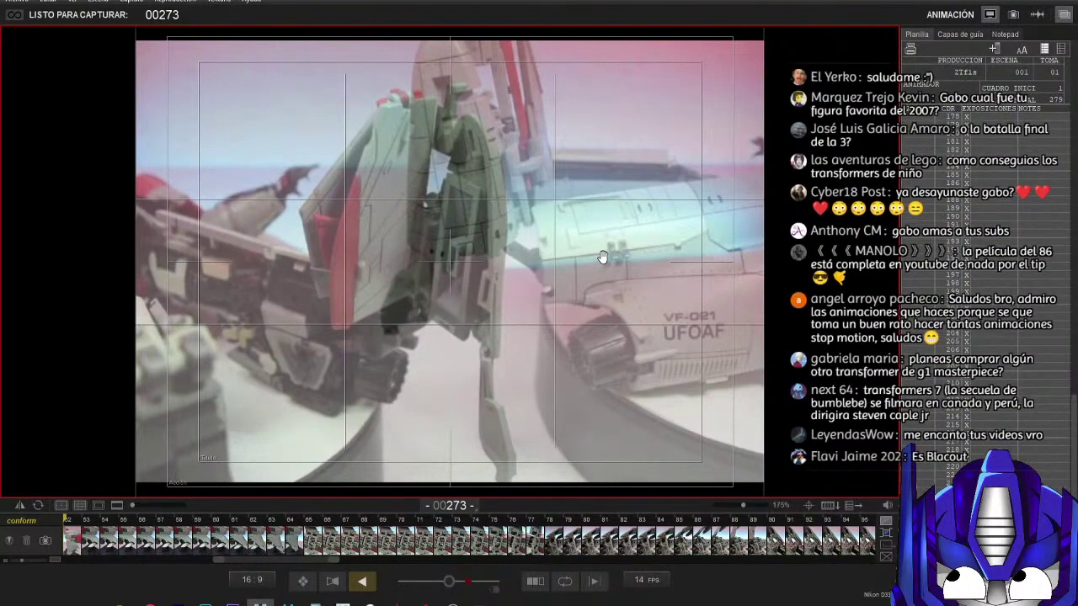
# Step: Capture frames 273 to 284 from the new angle as the small inner panel swings down to the end of the folded section
pyautogui.hotkey('ctrl', 'Return')
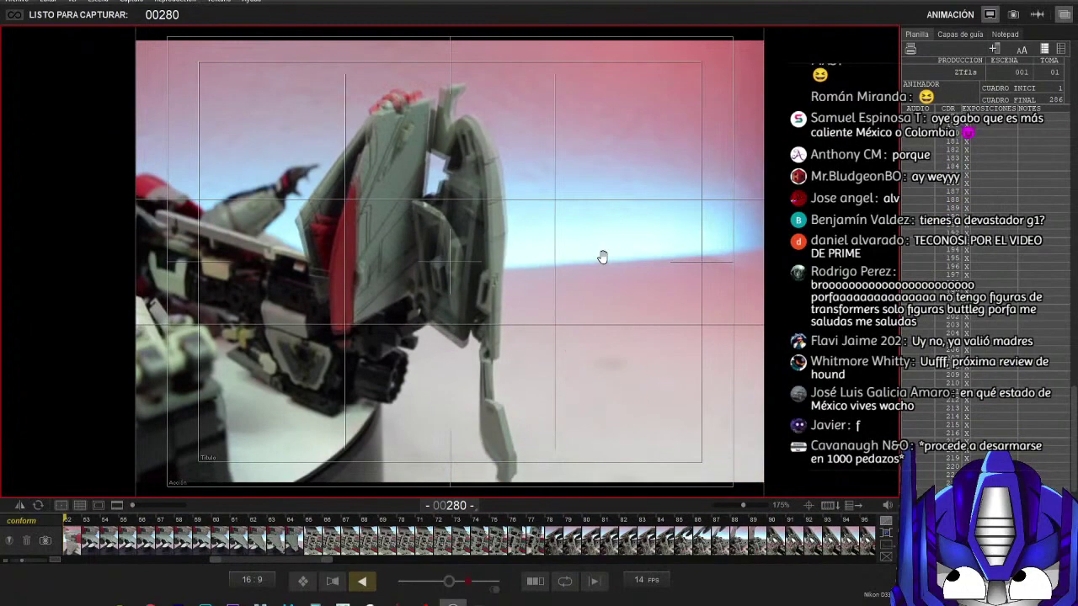
pyautogui.press('g')
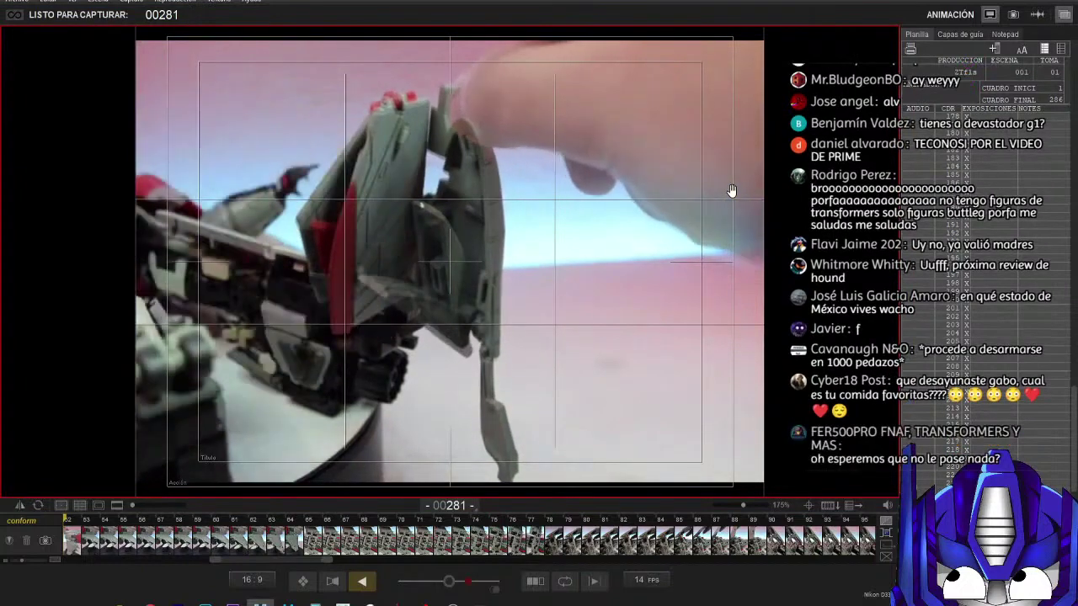
pyautogui.press('Return')
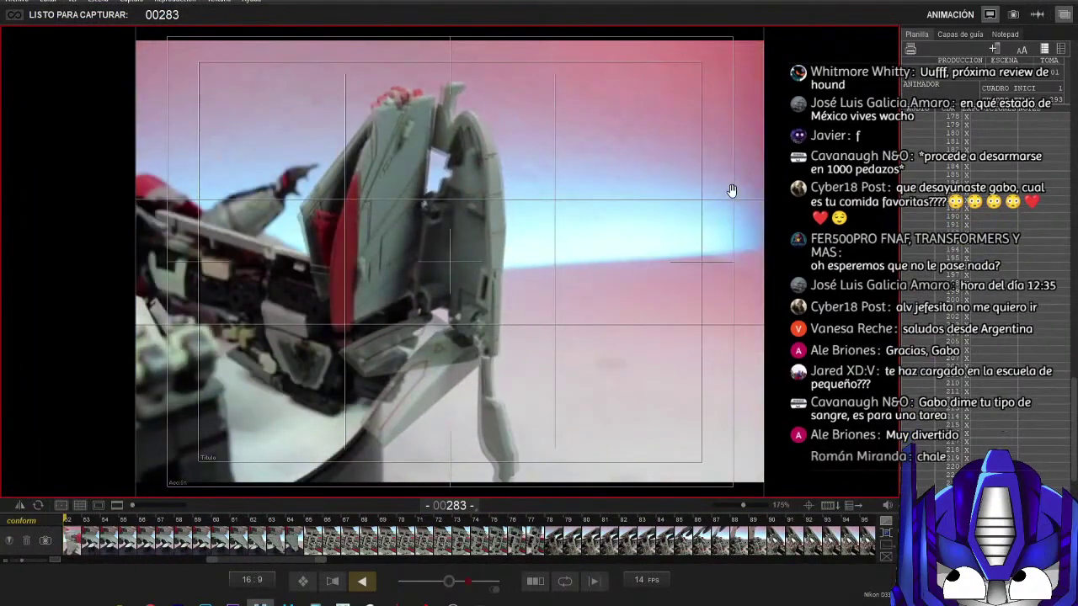
pyautogui.press('Return')
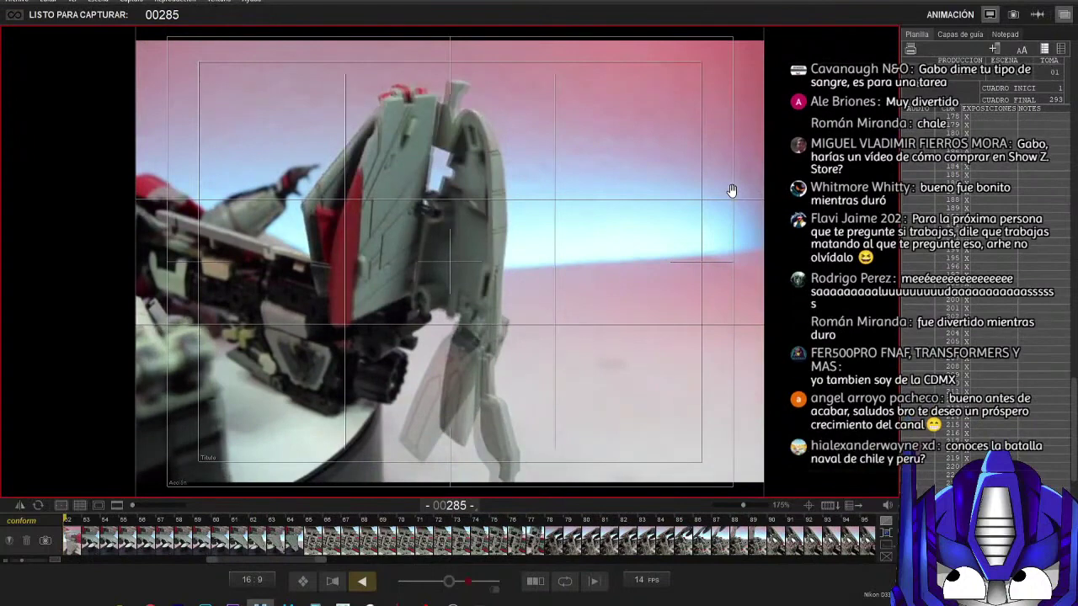
# Step: Capture frames 285 to 295, moving to a new angle from frame 287 as the folded tail section and its panels shift
pyautogui.press('Return')
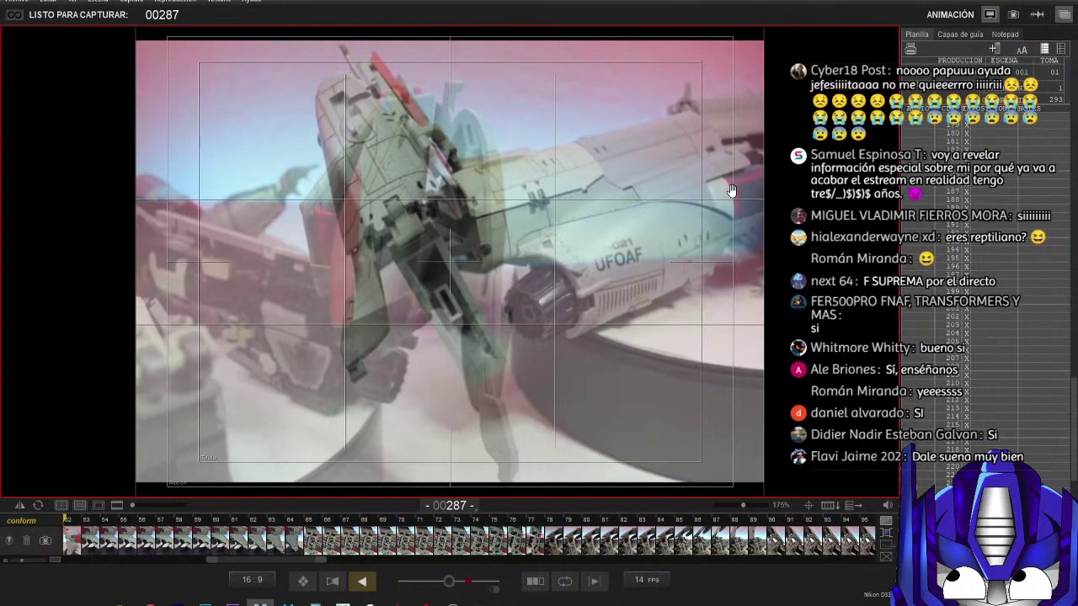
pyautogui.press('Return')
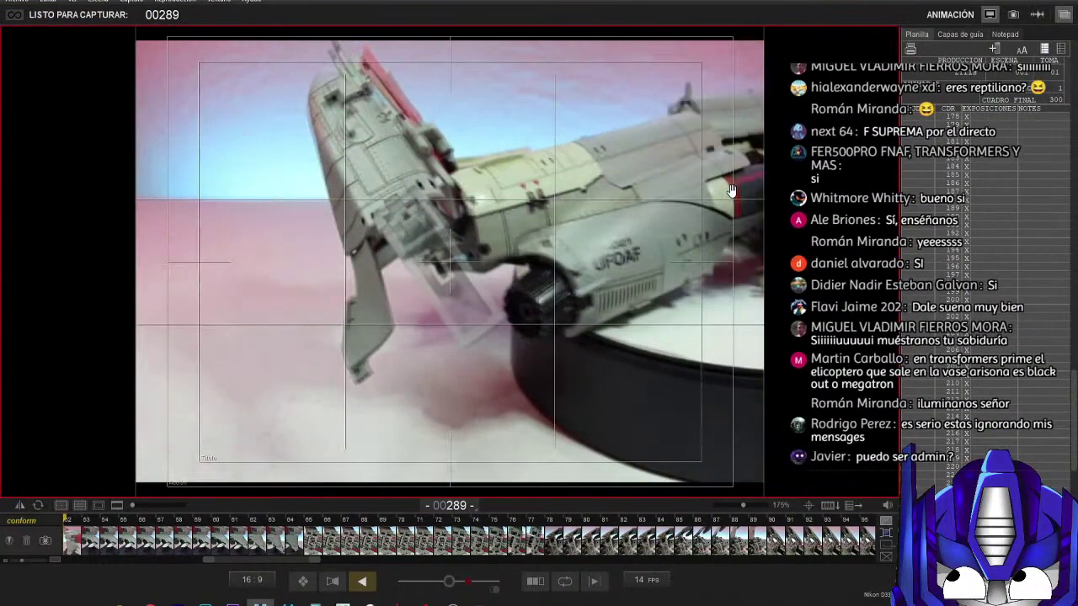
pyautogui.press('Return')
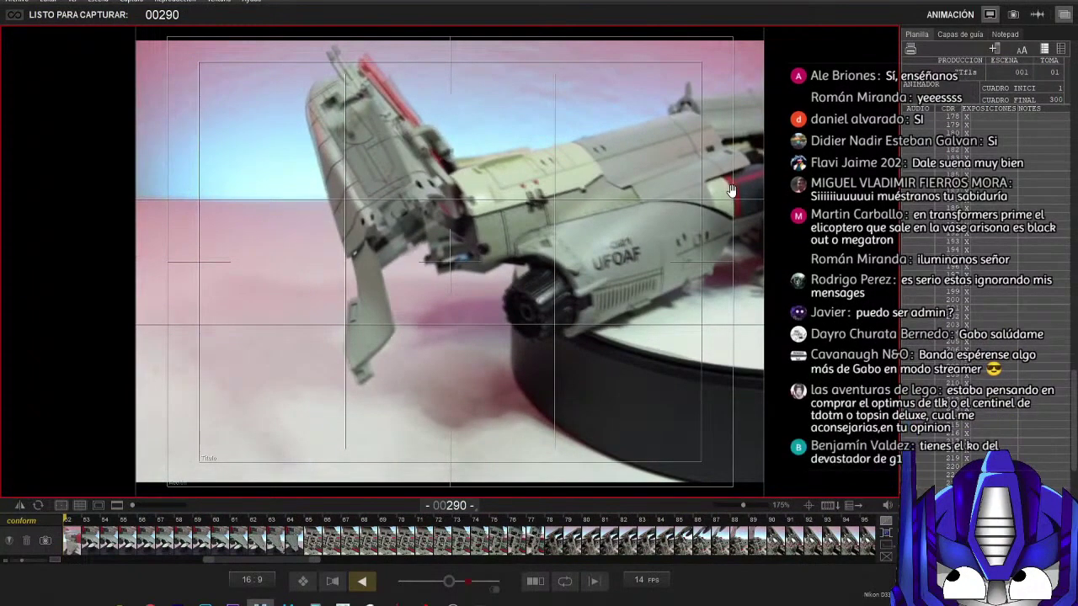
pyautogui.press('Return')
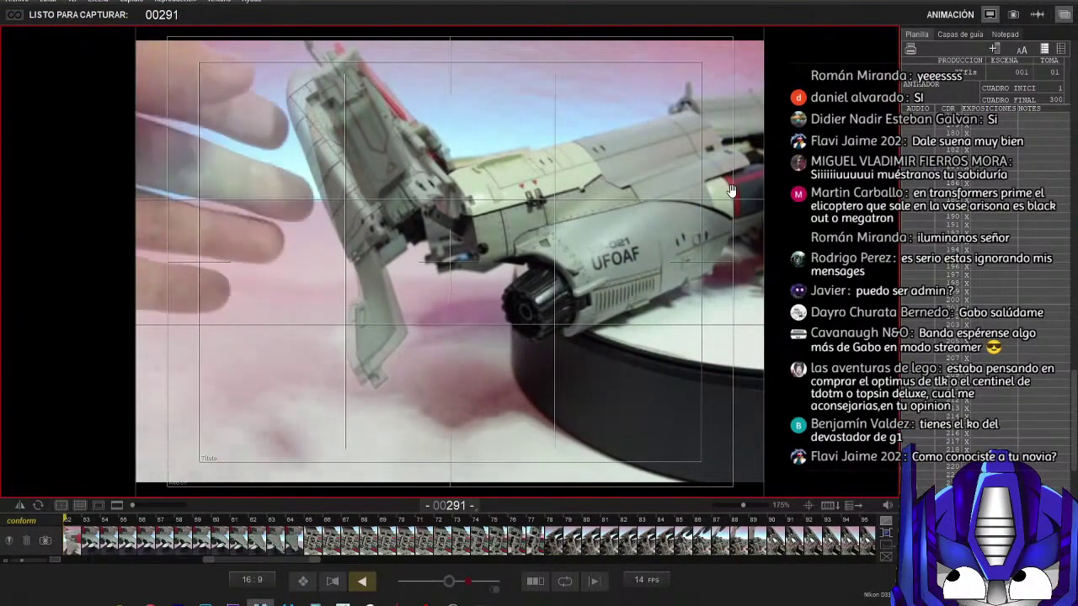
pyautogui.press('Return')
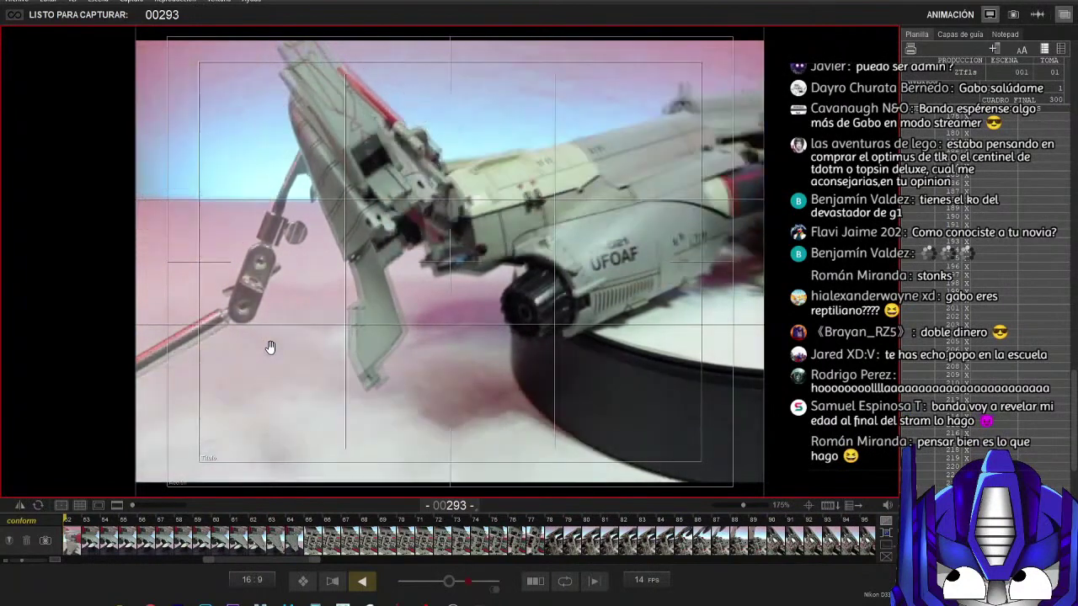
pyautogui.press('Return')
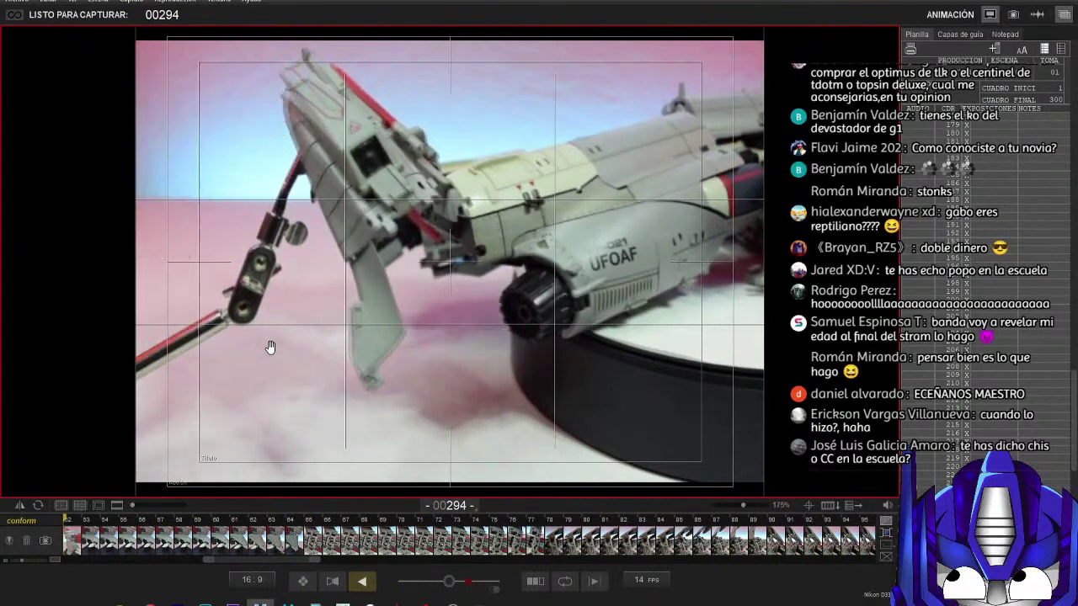
pyautogui.press('Return')
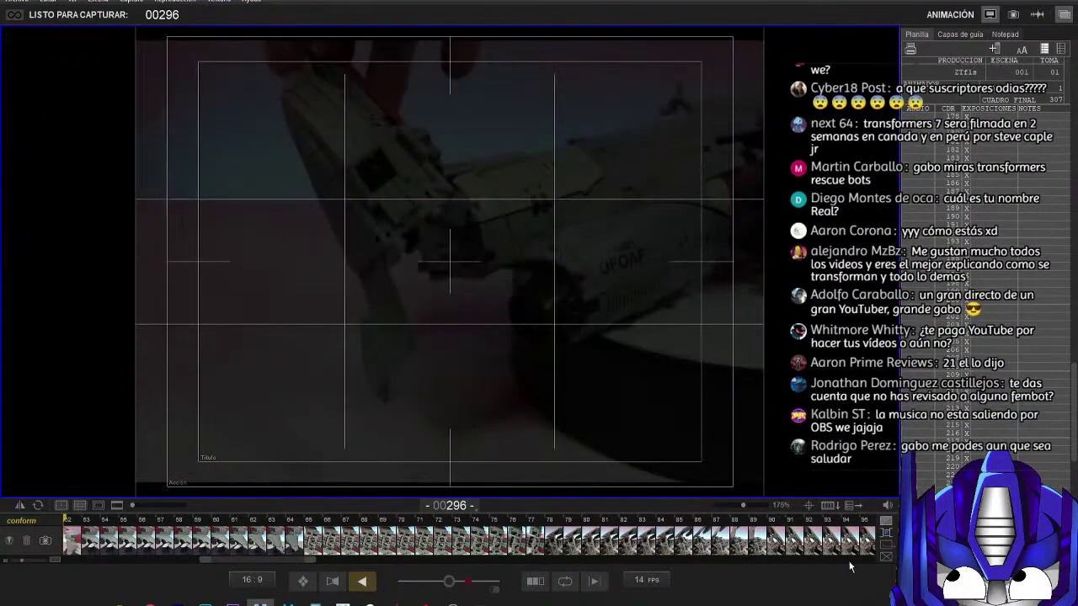
# Step: Go to the end of the timeline and step backward from frame 295 to review the most recently captured frames
pyautogui.click(849, 561)
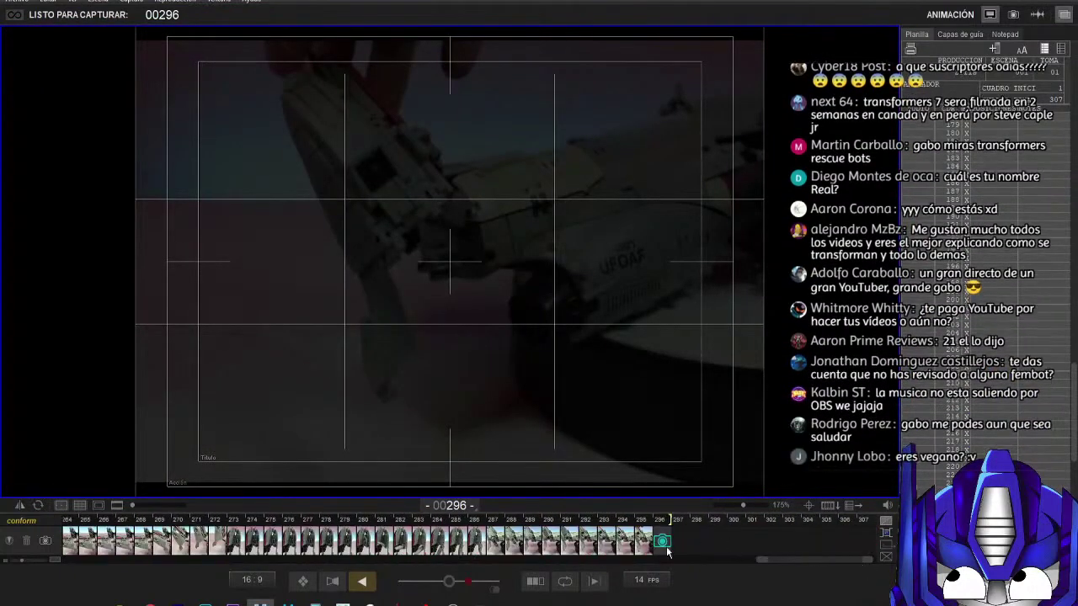
pyautogui.click(647, 549)
pyautogui.moveTo(665, 560); pyautogui.dragTo(767, 531)
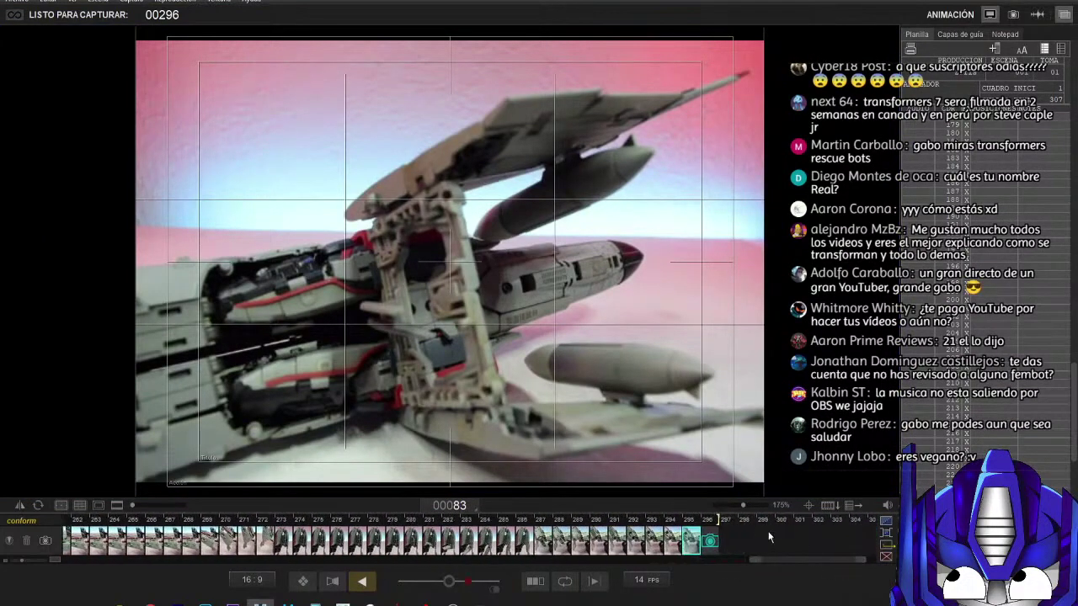
pyautogui.click(690, 546)
pyautogui.press('Left')
pyautogui.press('Left')
pyautogui.press('Left')
pyautogui.press('Left')
pyautogui.press('Left')
pyautogui.press('Left')
pyautogui.press('Left')
pyautogui.press('Left')
pyautogui.press('Left')
pyautogui.press('Left')
pyautogui.press('Left')
pyautogui.press('Left')
pyautogui.press('Left')
pyautogui.press('Left')
pyautogui.press('Left')
pyautogui.press('Left')
pyautogui.press('Left')
pyautogui.press('Left')
pyautogui.press('Left')
pyautogui.press('Left')
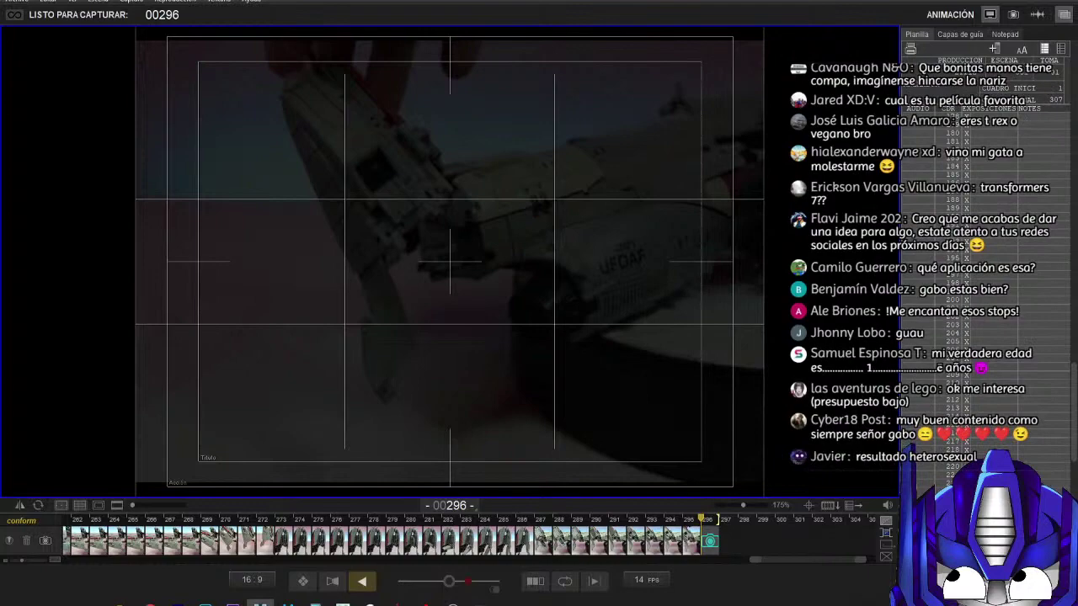
# Step: Switch to the incognito web browser and open showzstore.com in a new tab
pyautogui.hotkey('alt', 'Tab')
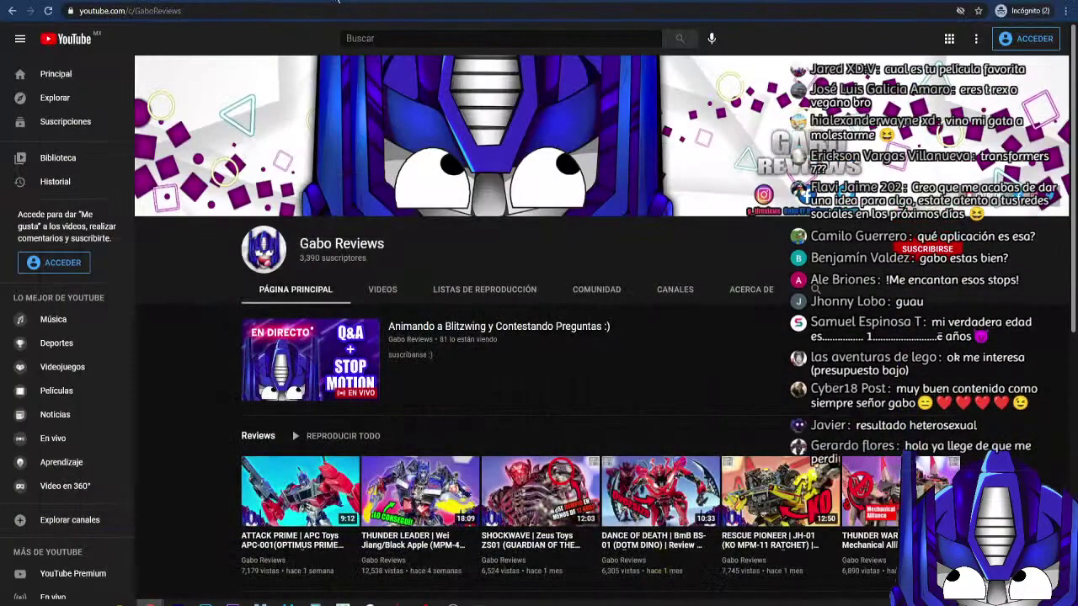
pyautogui.hotkey('ctrl', 't')
pyautogui.write('showzstore.com')
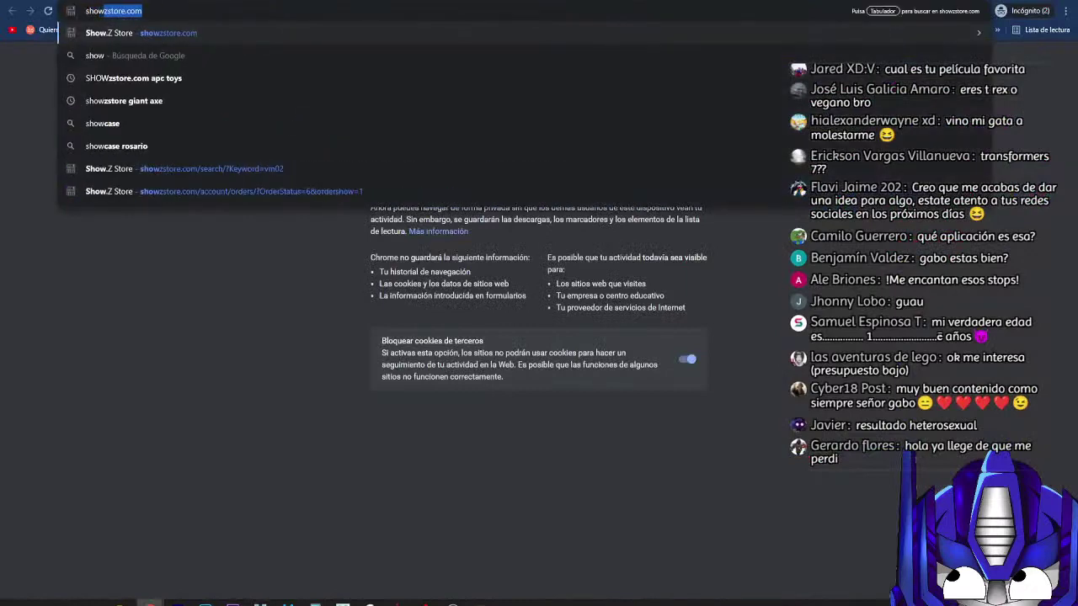
pyautogui.press('Return')
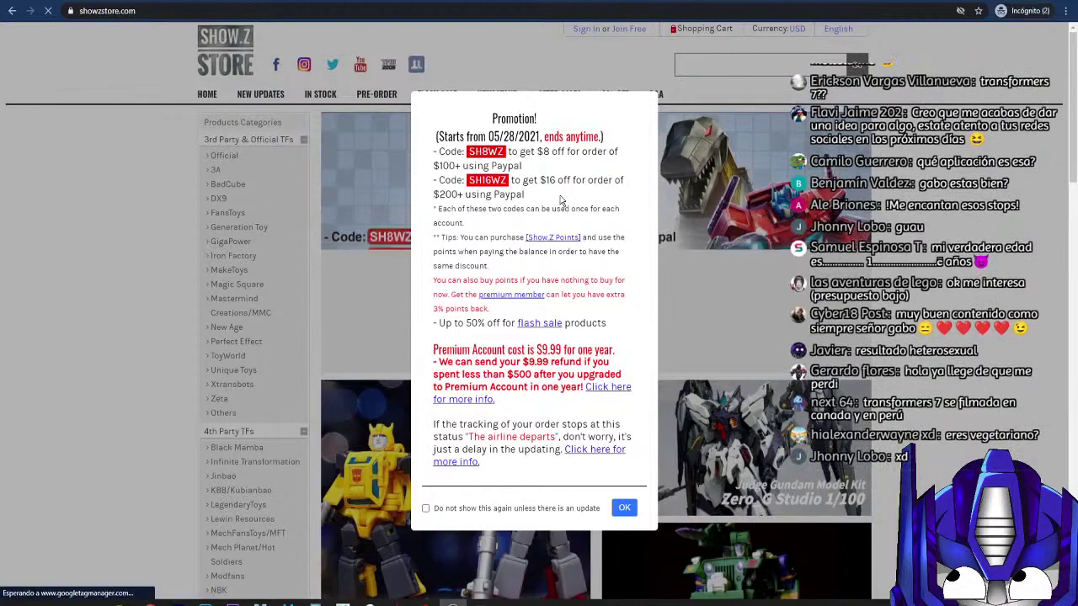
# Step: Highlight the $8 and $16 PayPal discount amounts in the store's promotion notice and dismiss the notice
pyautogui.doubleClick(546, 151)
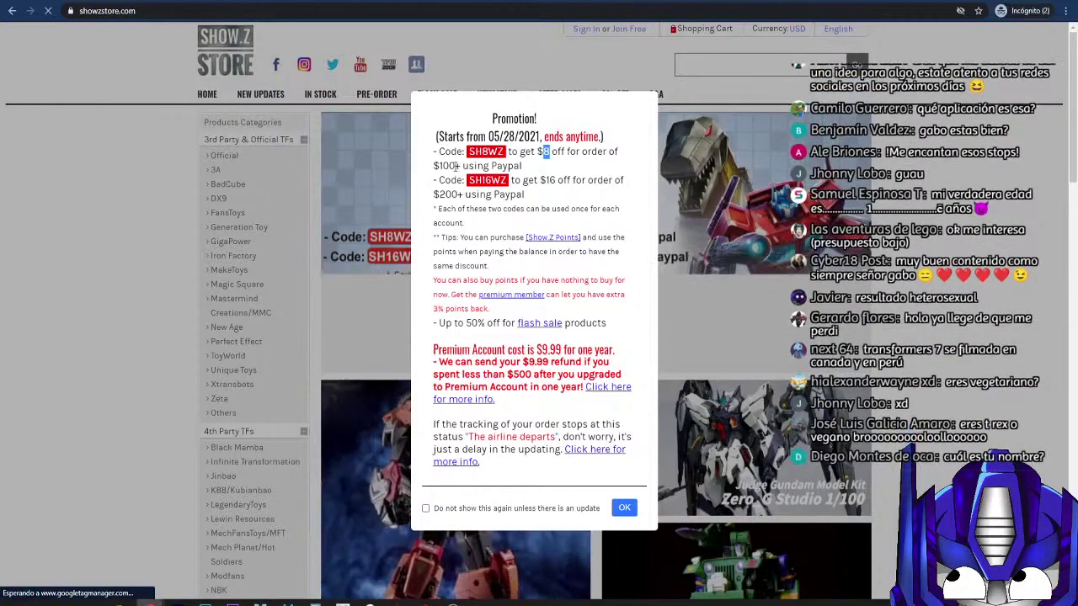
pyautogui.doubleClick(549, 180)
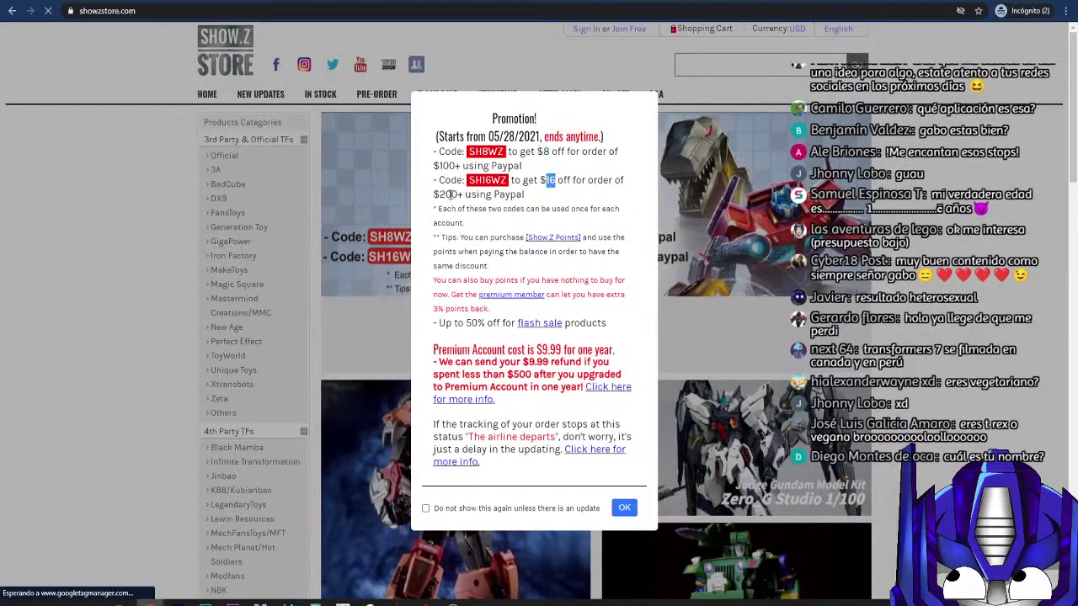
pyautogui.click(551, 181)
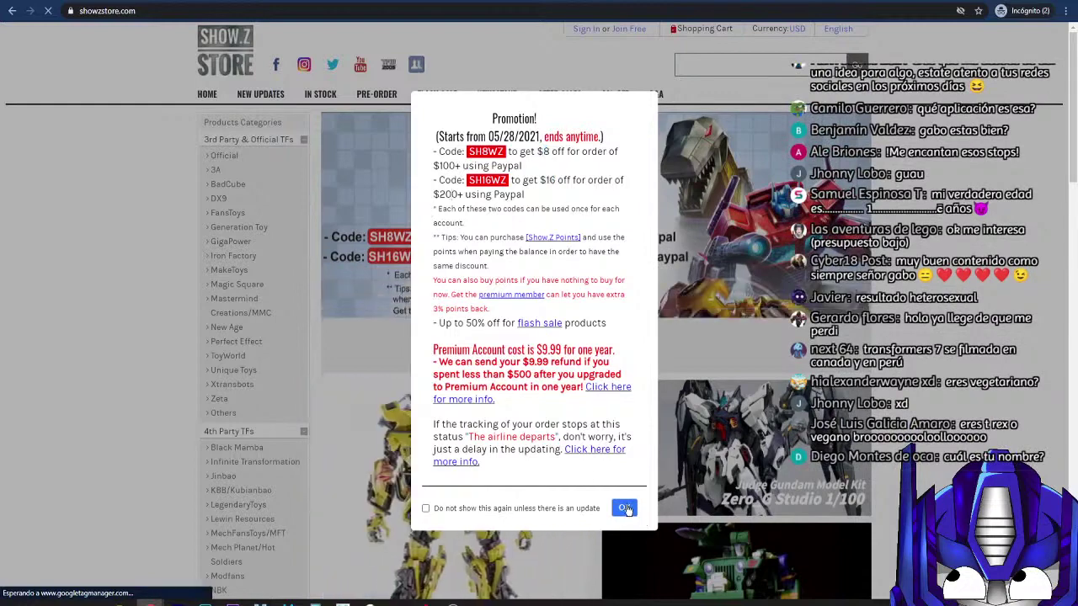
pyautogui.click(625, 508)
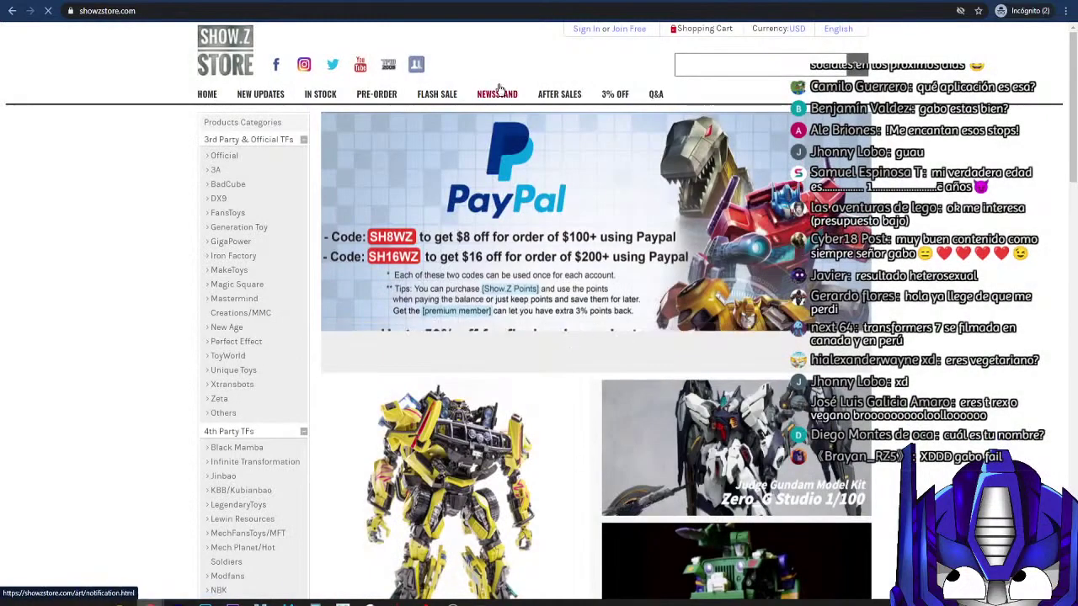
# Step: Show the store's new-account registration form, and switch to the signed-in store home page with its promotion notice dismissed
pyautogui.click(623, 29)
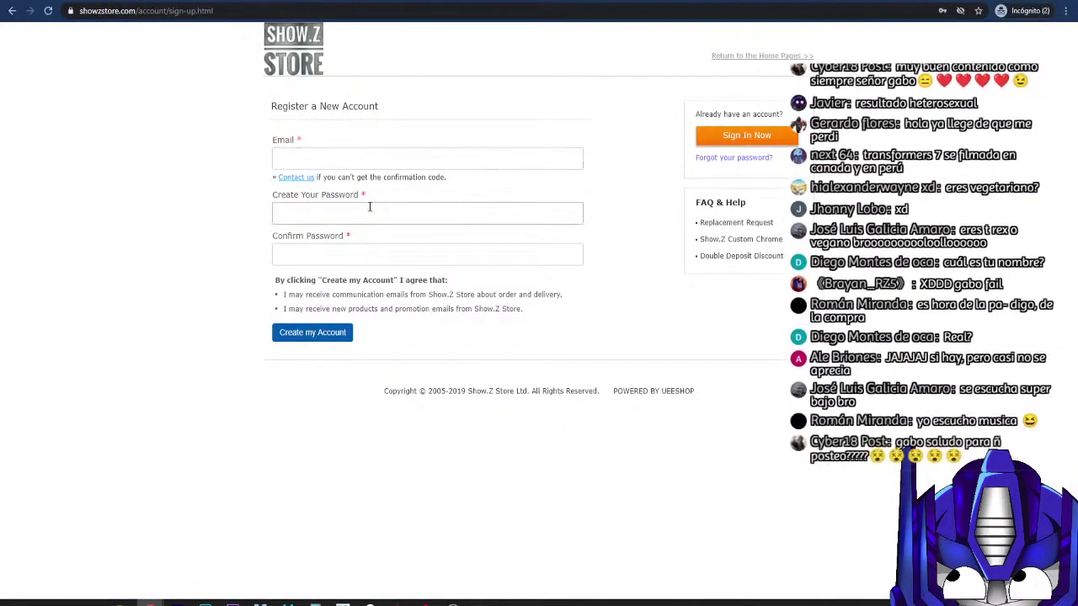
pyautogui.hotkey('alt', 'Tab')
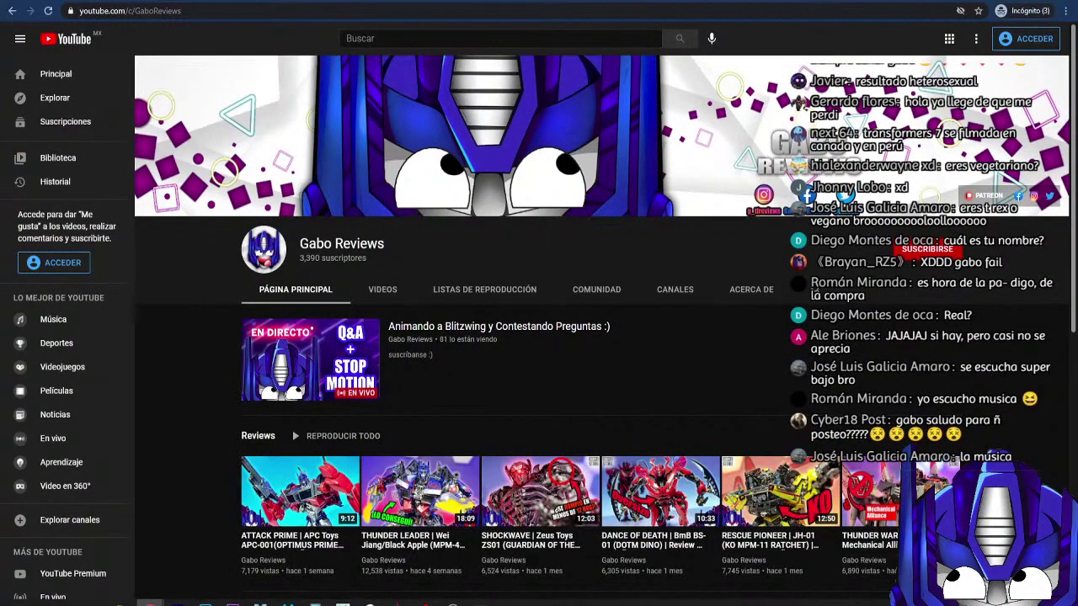
pyautogui.hotkey('alt', 'Tab')
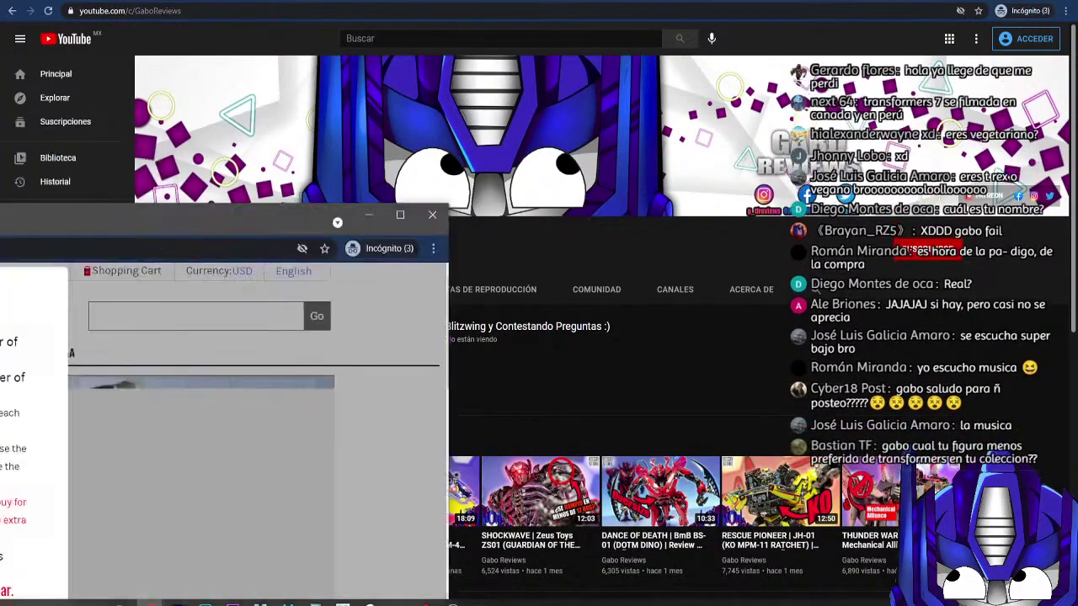
pyautogui.hotkey('alt', 'Tab')
pyautogui.hotkey('alt', 'Tab')
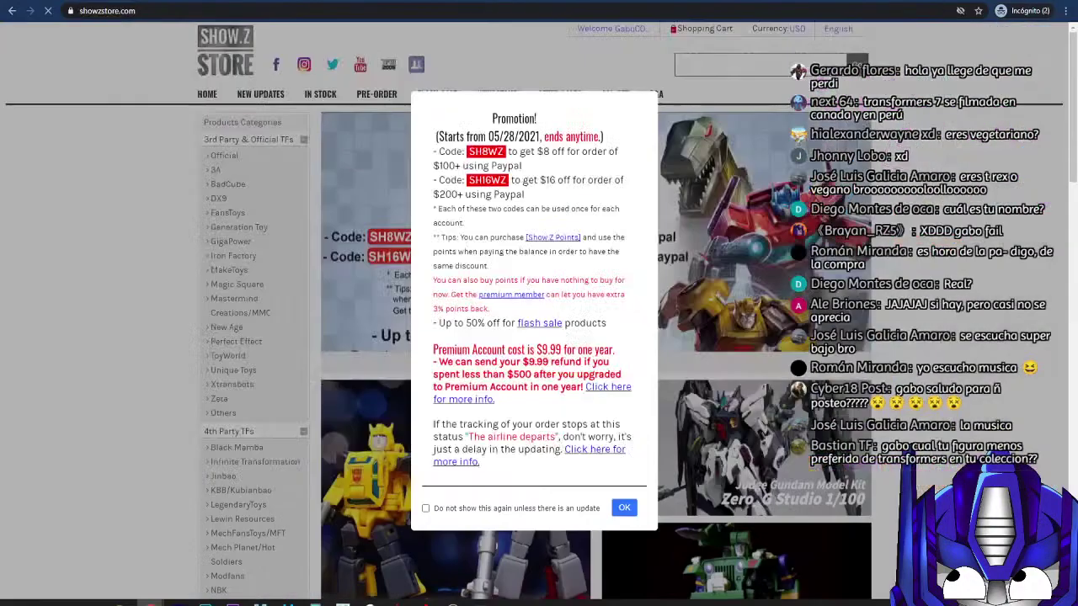
pyautogui.click(626, 508)
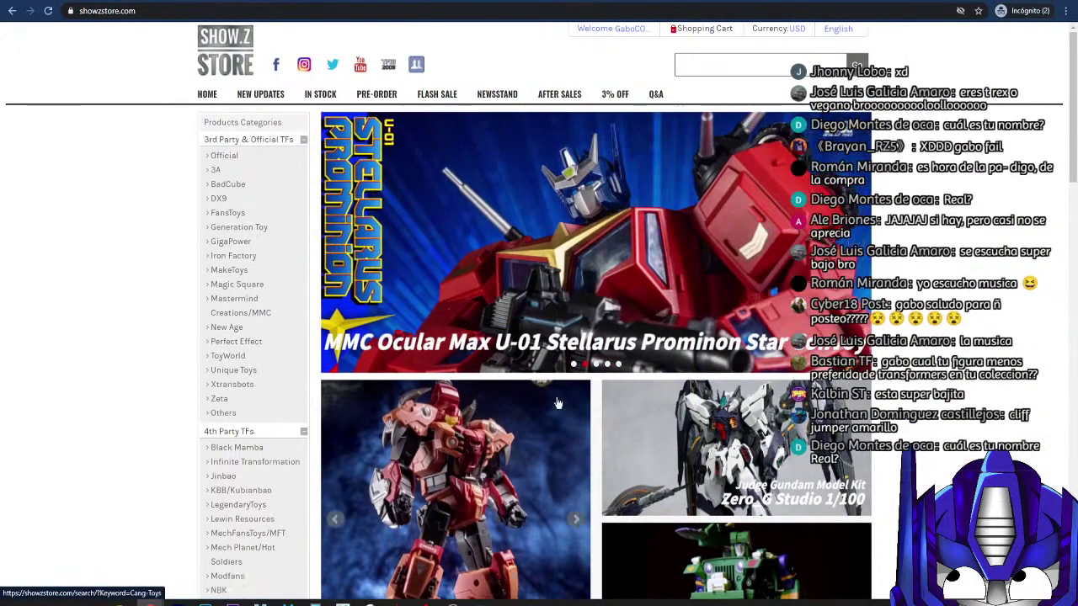
# Step: Open the AlienAttack Toys OPG Optional Girl M3 Version pre-order page from New Products and highlight its deposit price
pyautogui.click(373, 233)
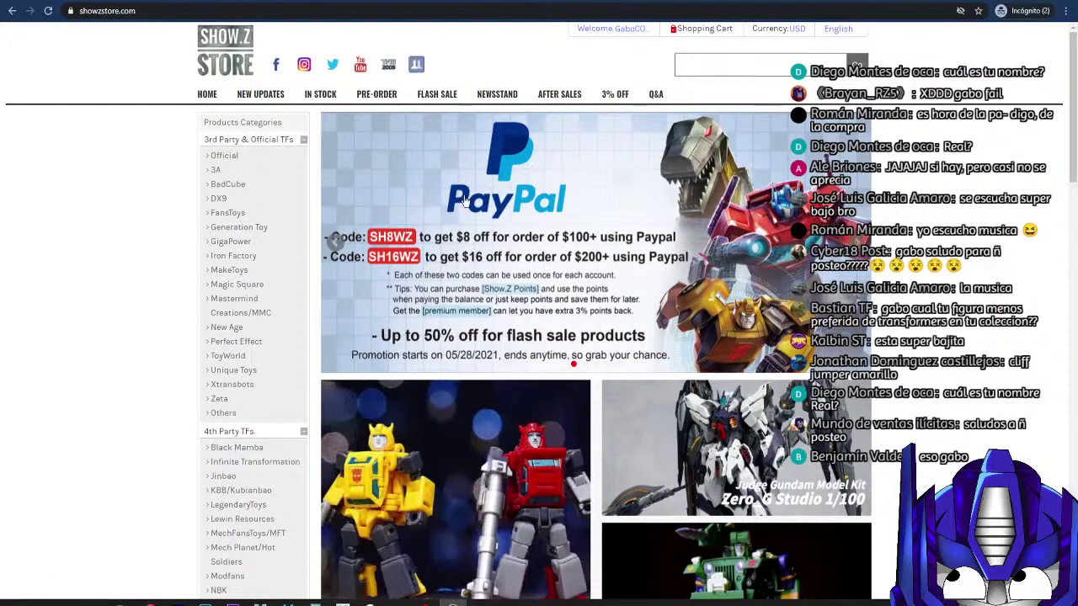
pyautogui.scroll(-4, 544, 324)
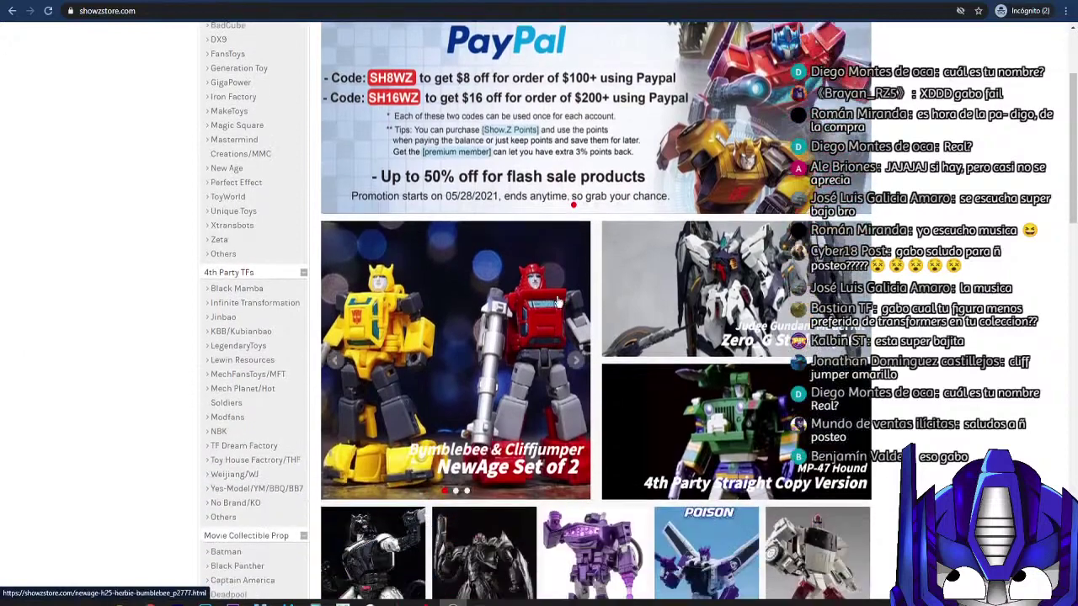
pyautogui.scroll(-2, 522, 305)
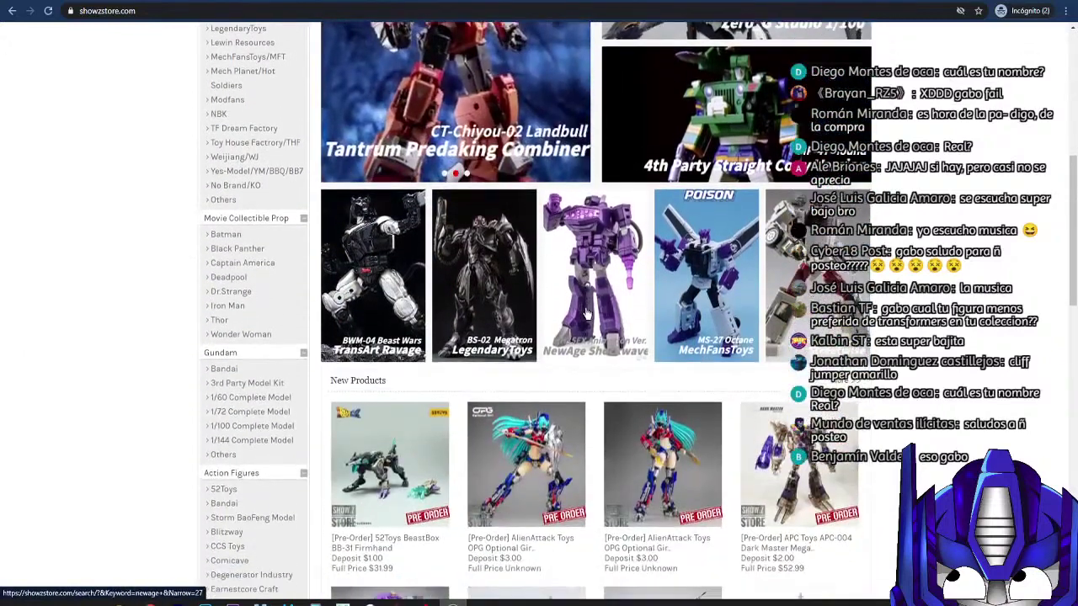
pyautogui.click(549, 459)
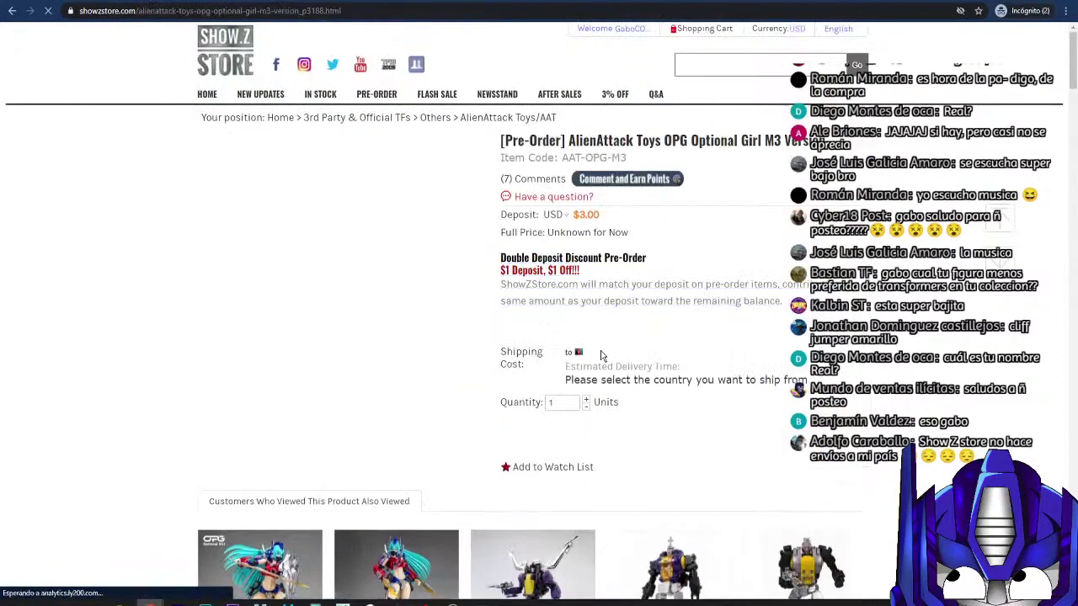
pyautogui.doubleClick(588, 215)
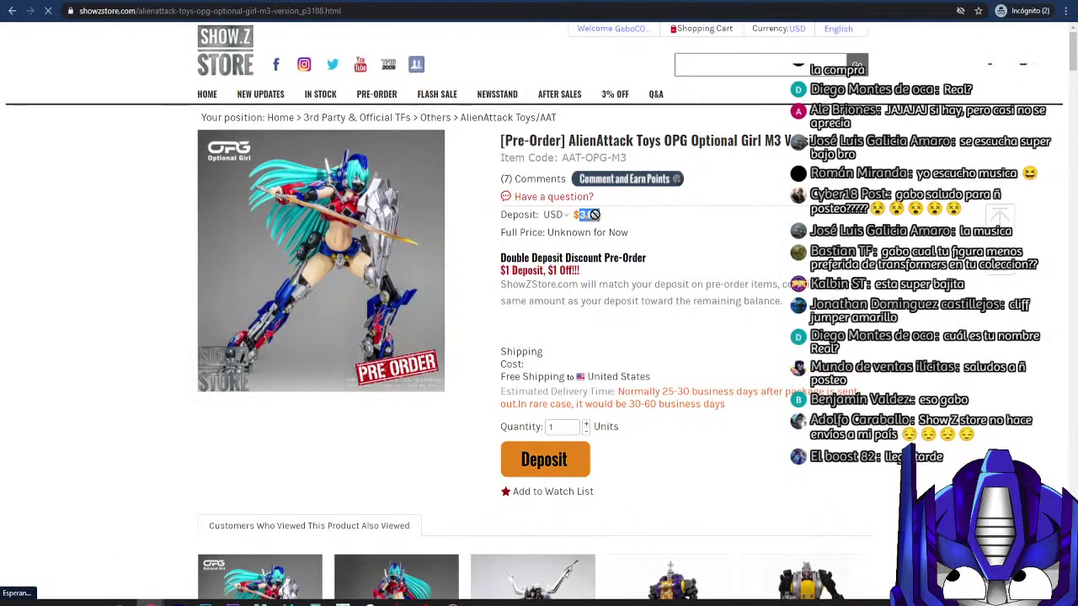
pyautogui.click(649, 229)
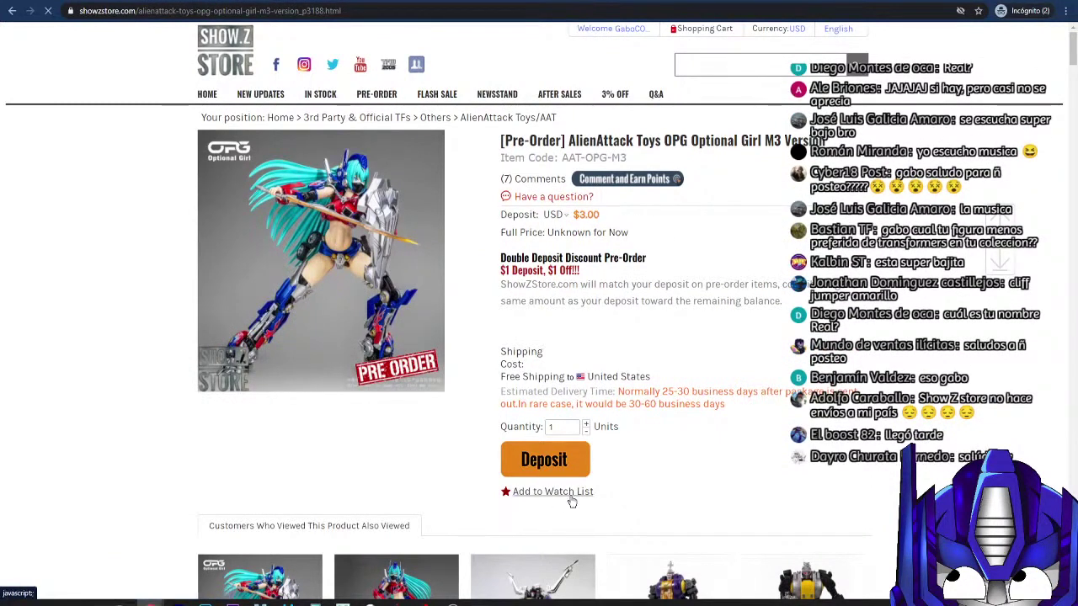